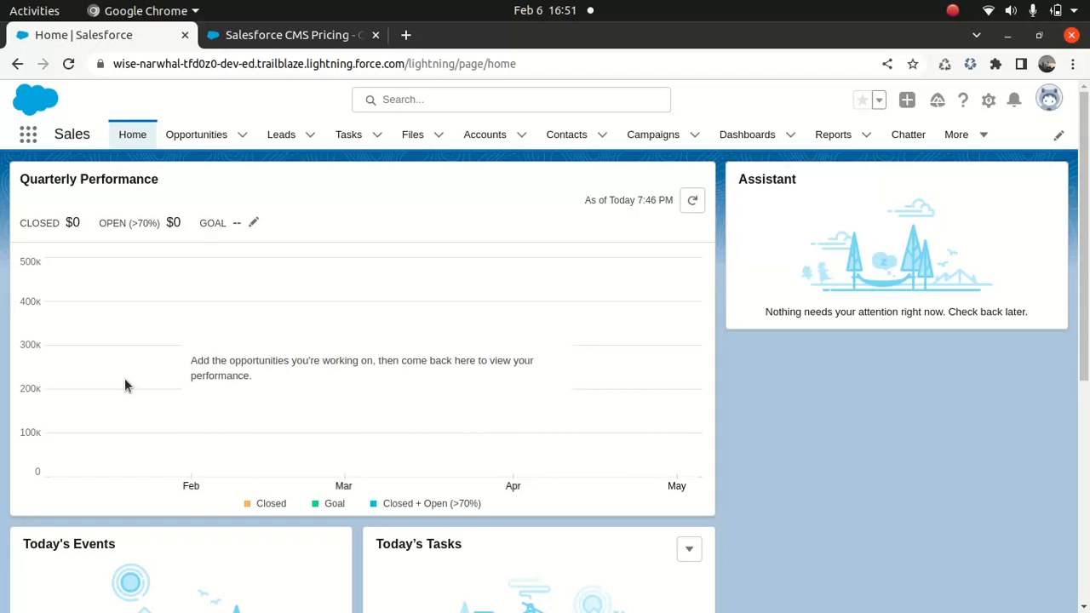
Review the Salesforce CMS pricing page, then return to the org's Sales home page.
left_click(308, 36)
scroll(545, 357, "down", 1)
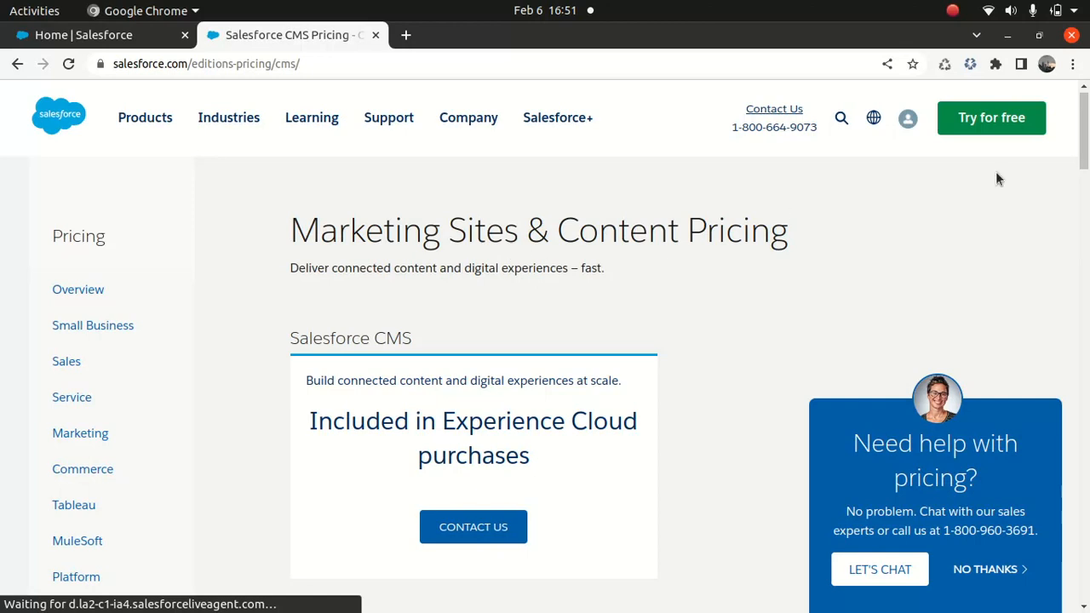
left_click_drag(1083, 141, 1085, 160)
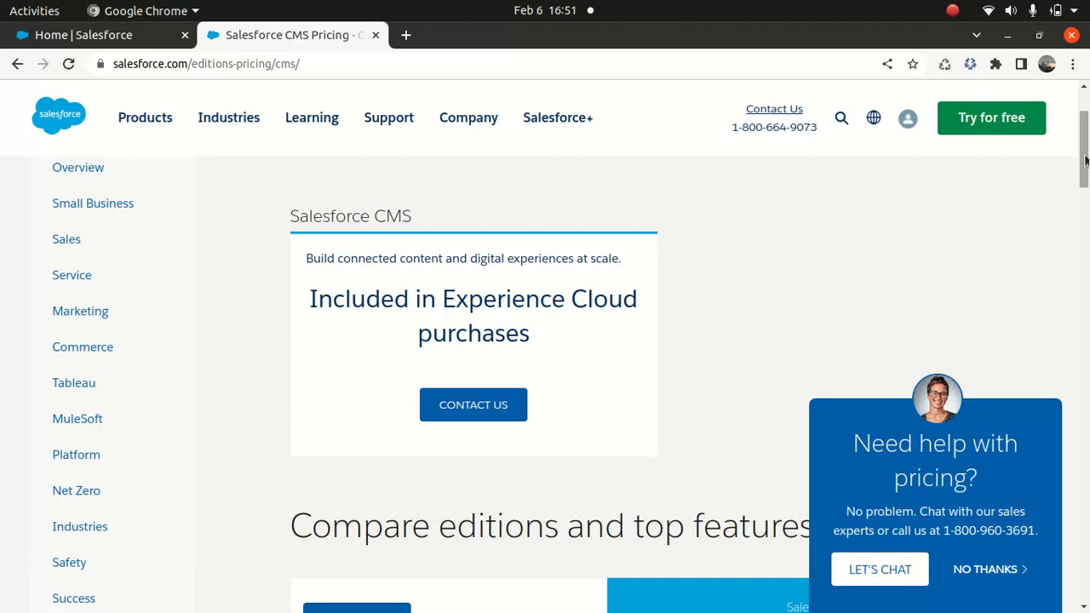
left_click_drag(1085, 160, 1081, 119)
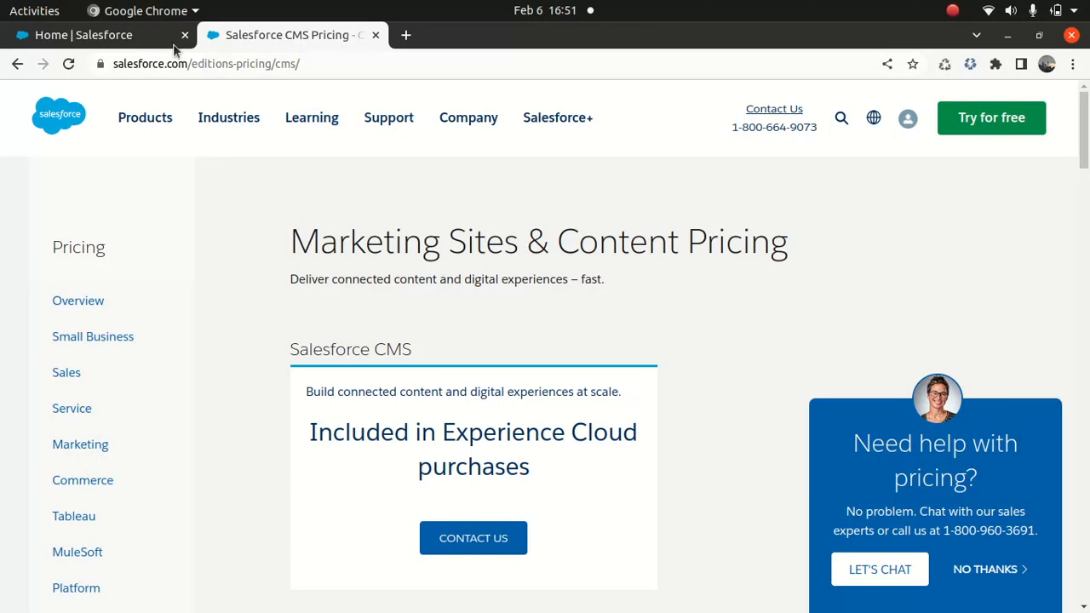
left_click(147, 39)
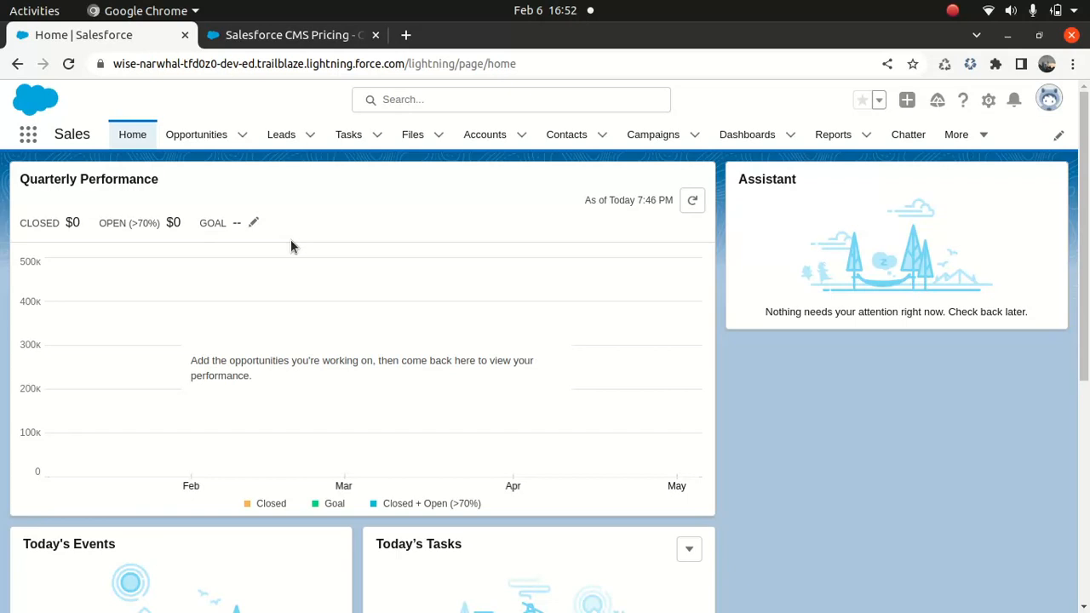
Find and open the Digital Experiences app by searching for "digi".
left_click(28, 137)
type("digi")
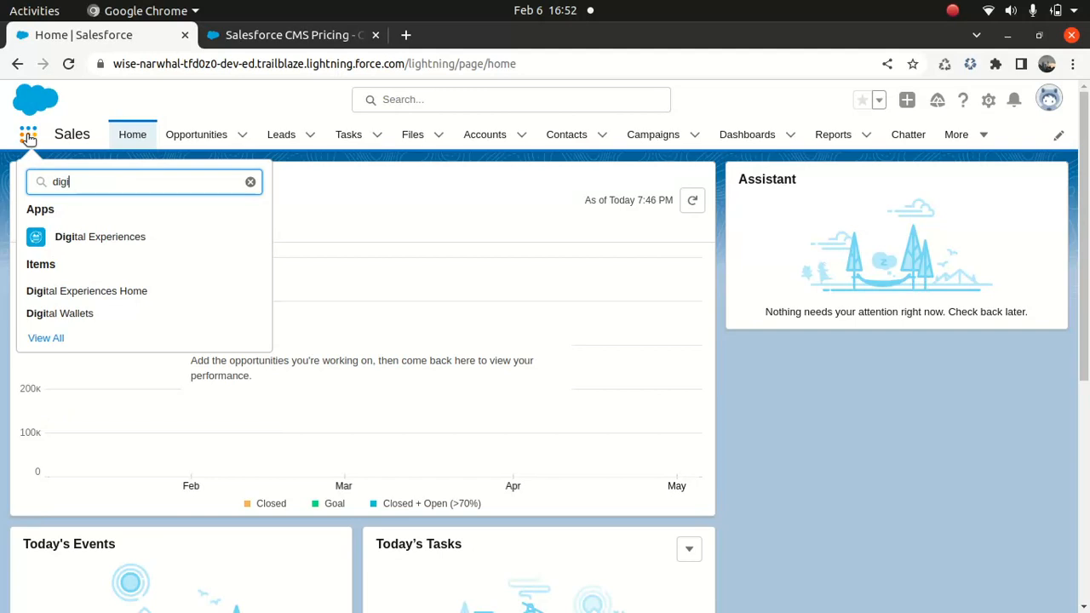
left_click(103, 241)
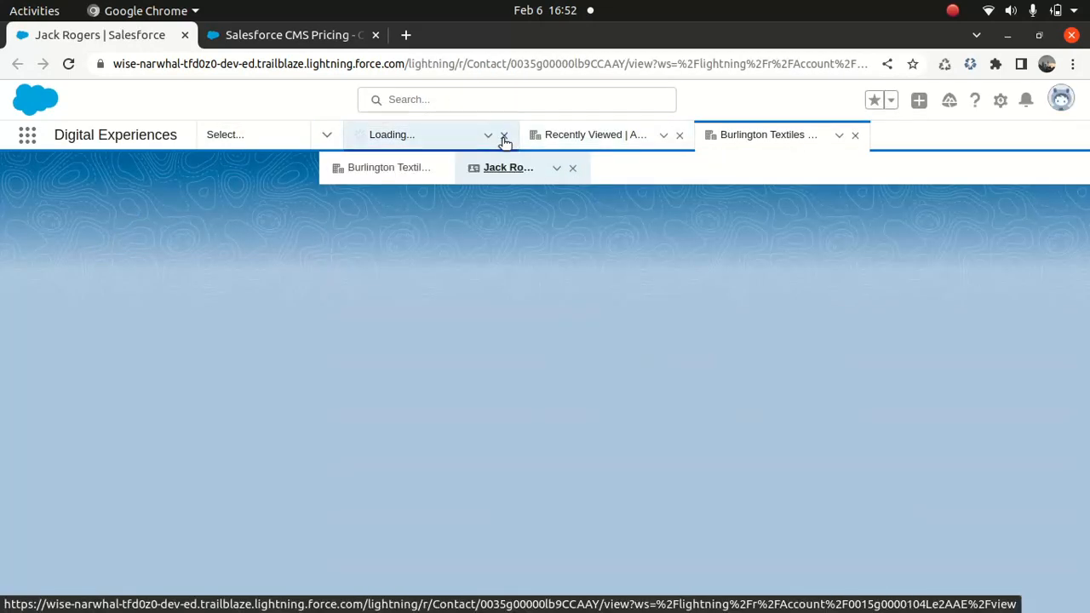
Close all three leftover workspace tabs in the Digital Experiences app.
left_click(504, 137)
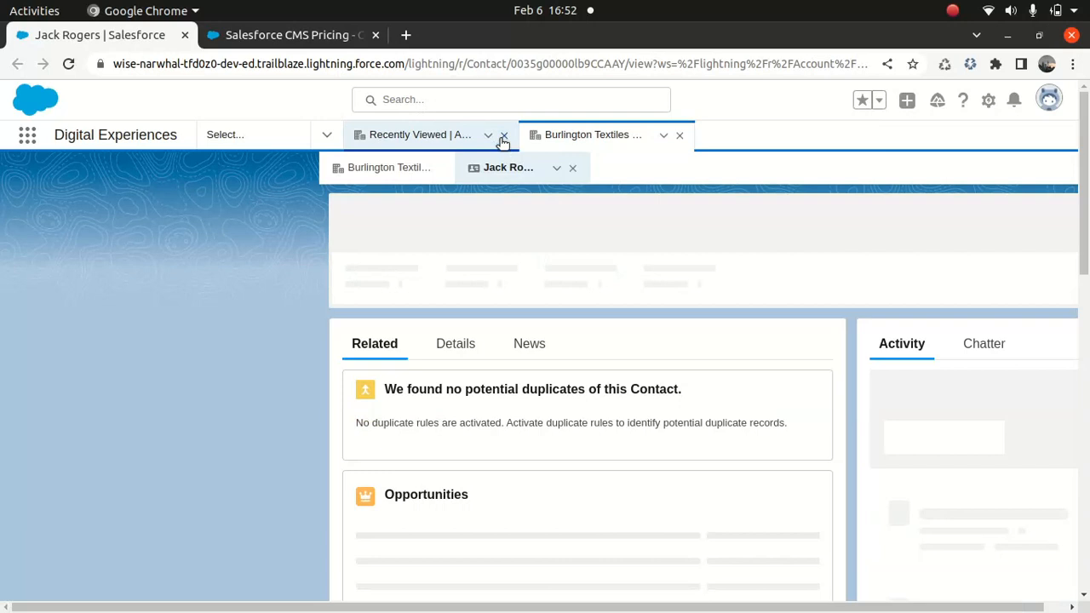
left_click(503, 137)
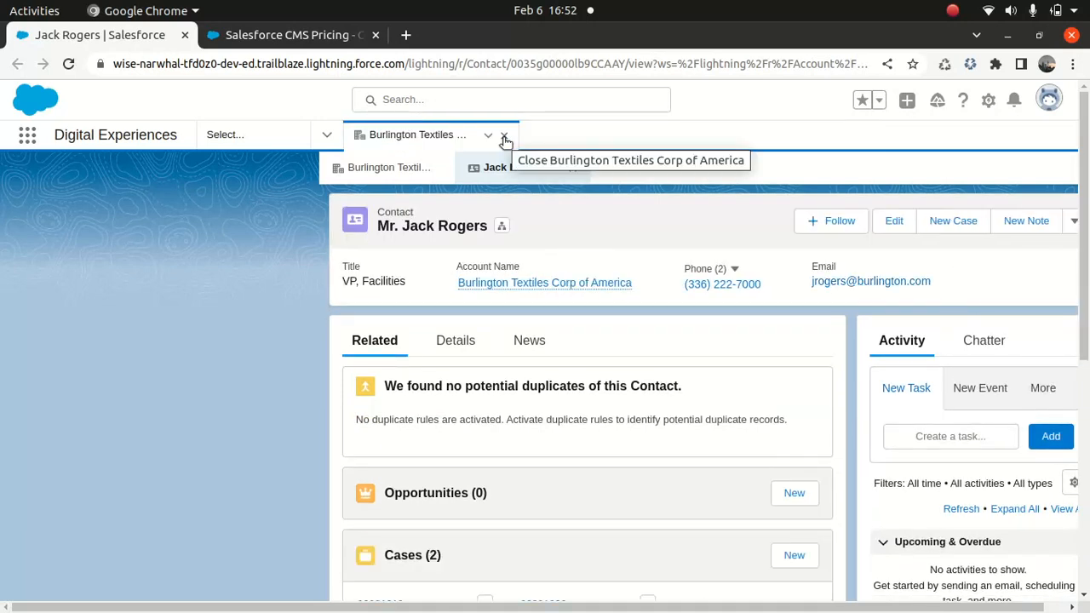
left_click(504, 138)
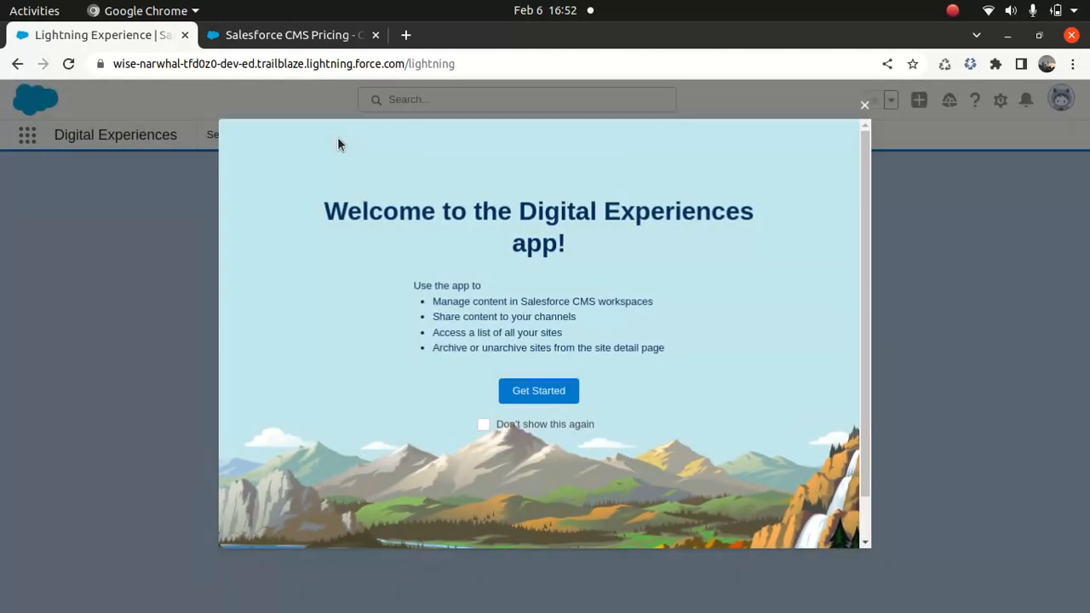
Dismiss the Digital Experiences welcome message so it is not shown again, and check the app's available navigation items.
left_click(484, 424)
left_click(862, 107)
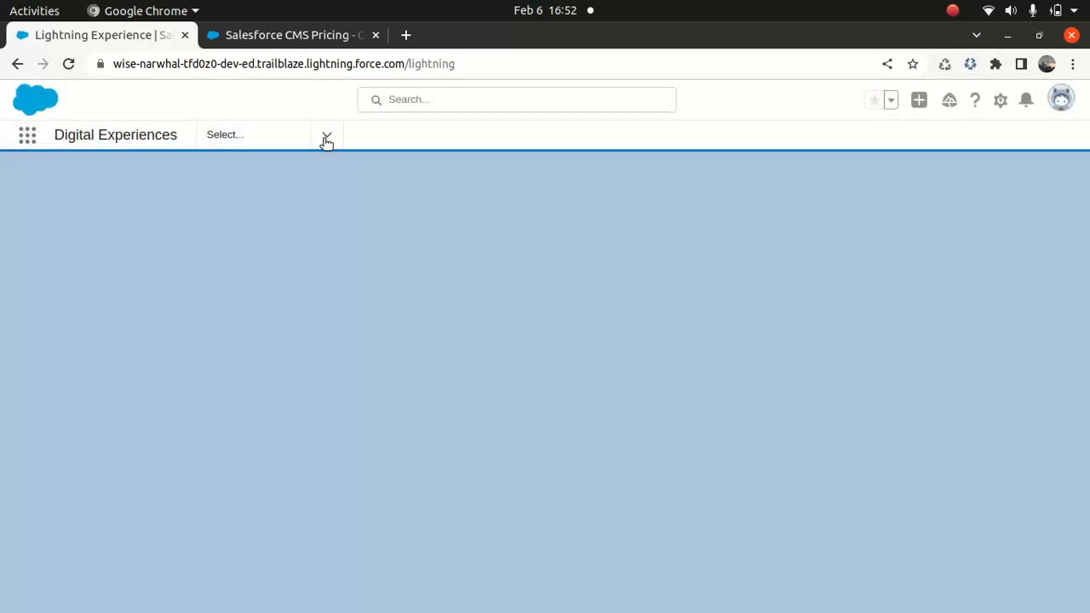
left_click(326, 138)
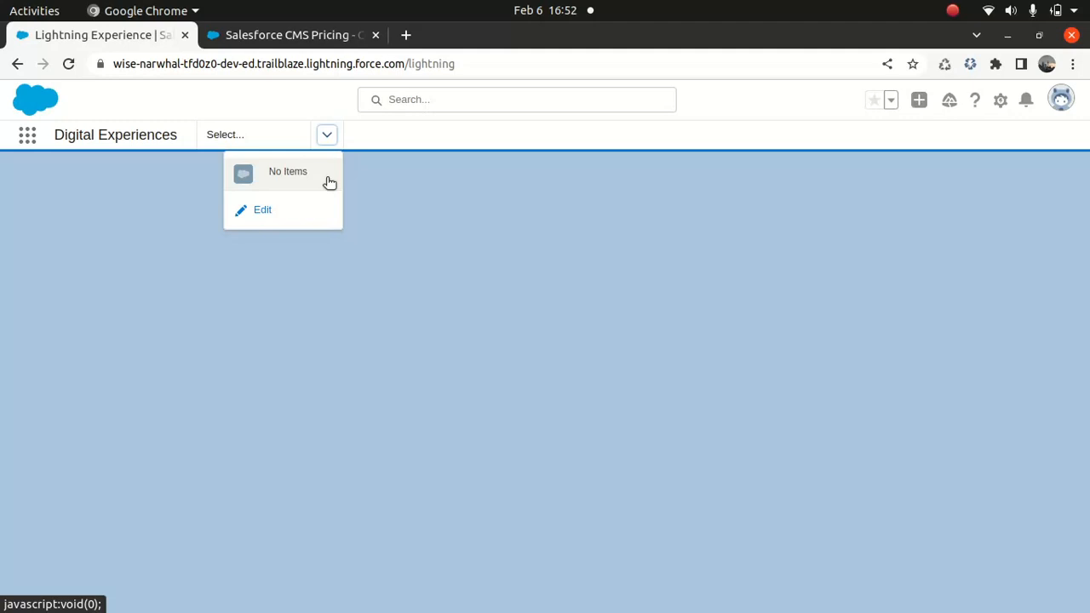
left_click(452, 259)
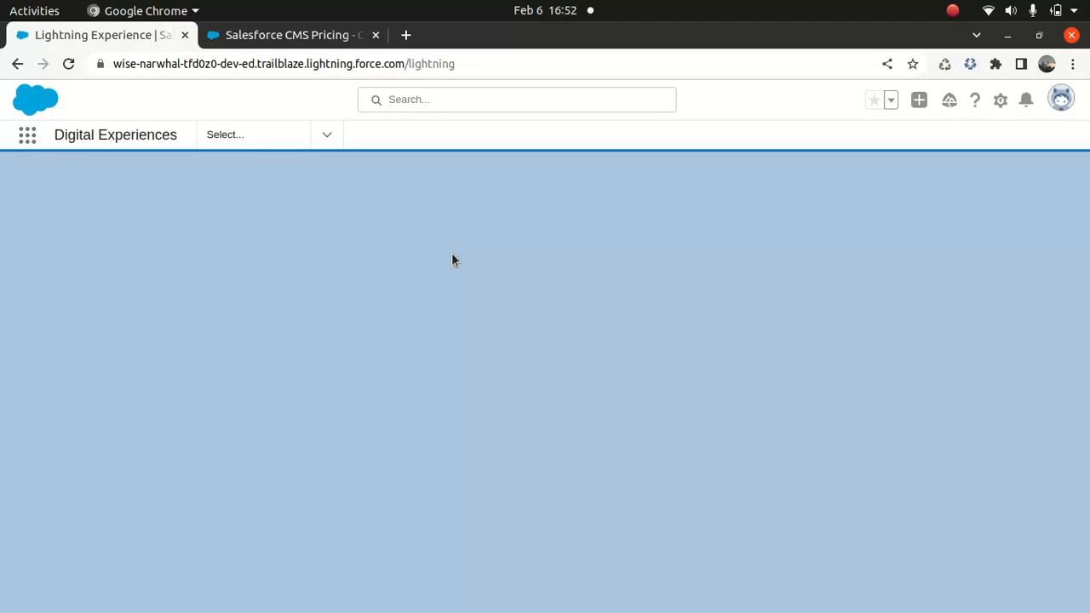
Open Setup, find Profiles, and open the System Administrator profile from the entries beginning with S.
left_click(1001, 101)
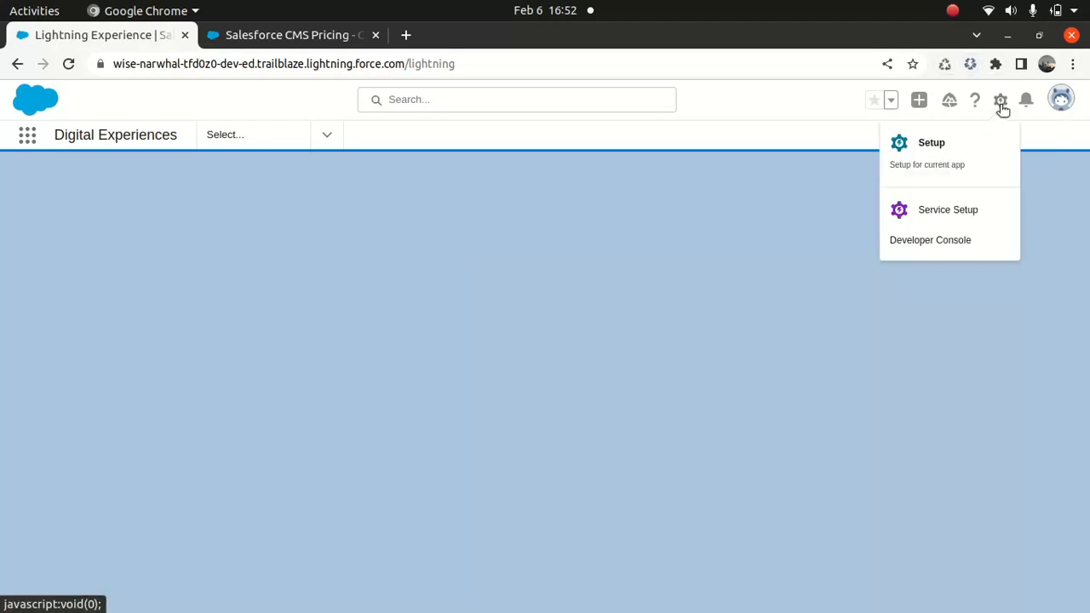
left_click(955, 158)
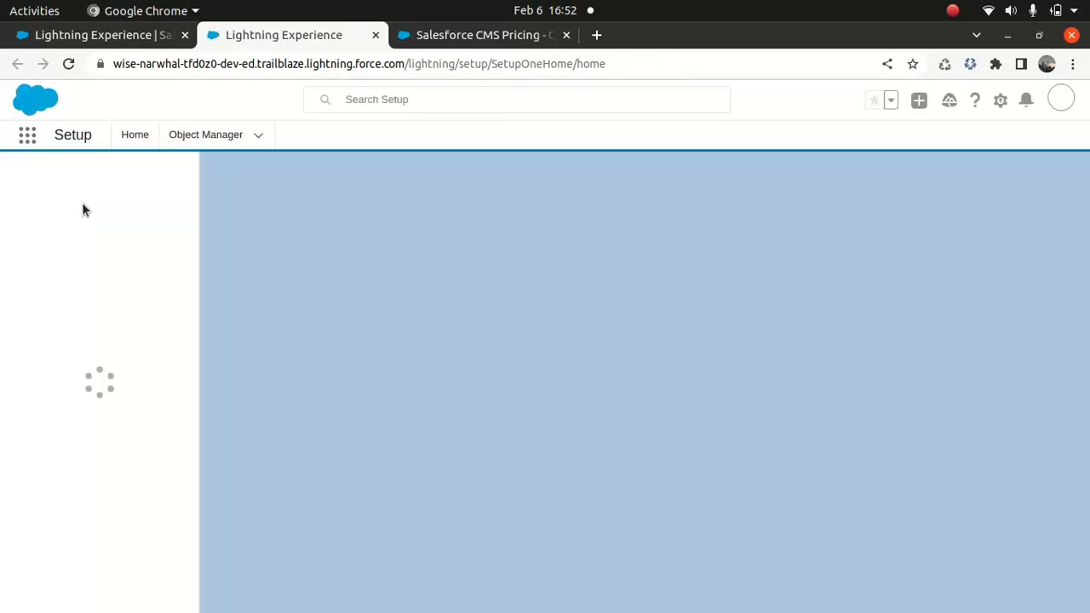
left_click(82, 176)
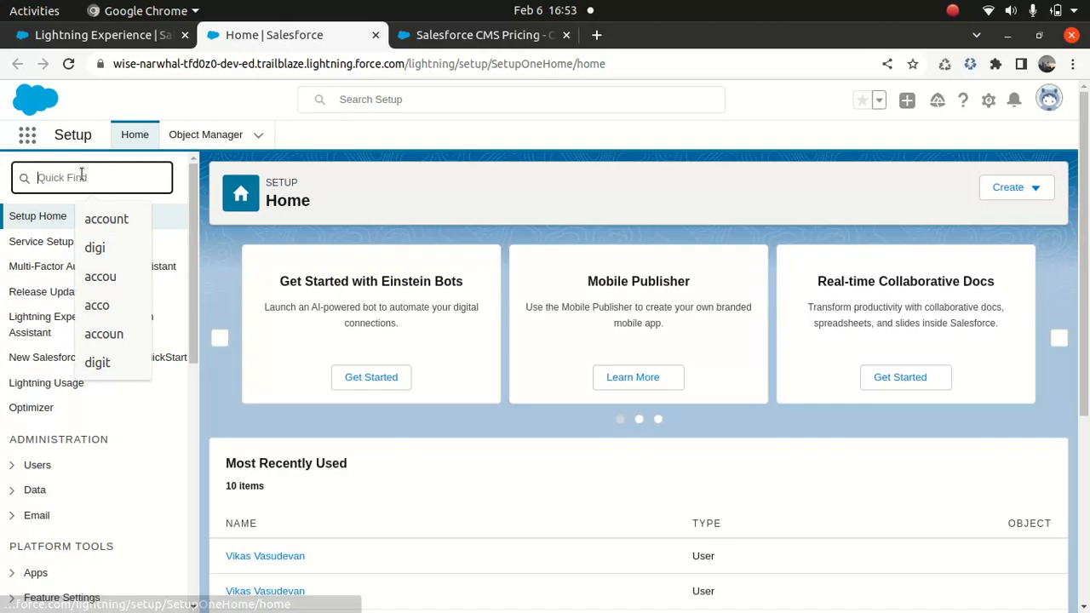
type("profi")
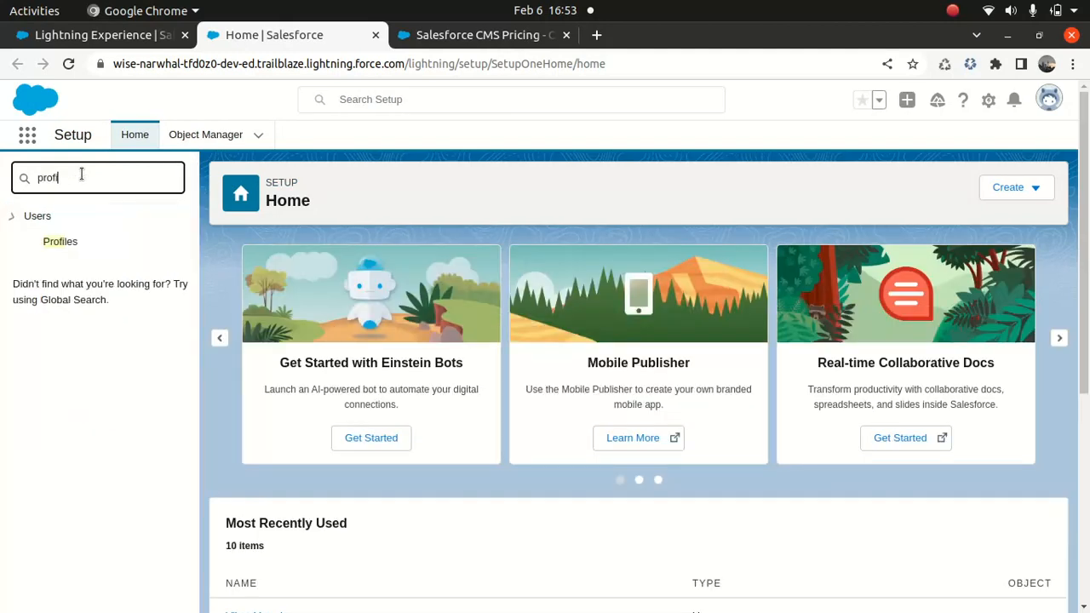
left_click(48, 243)
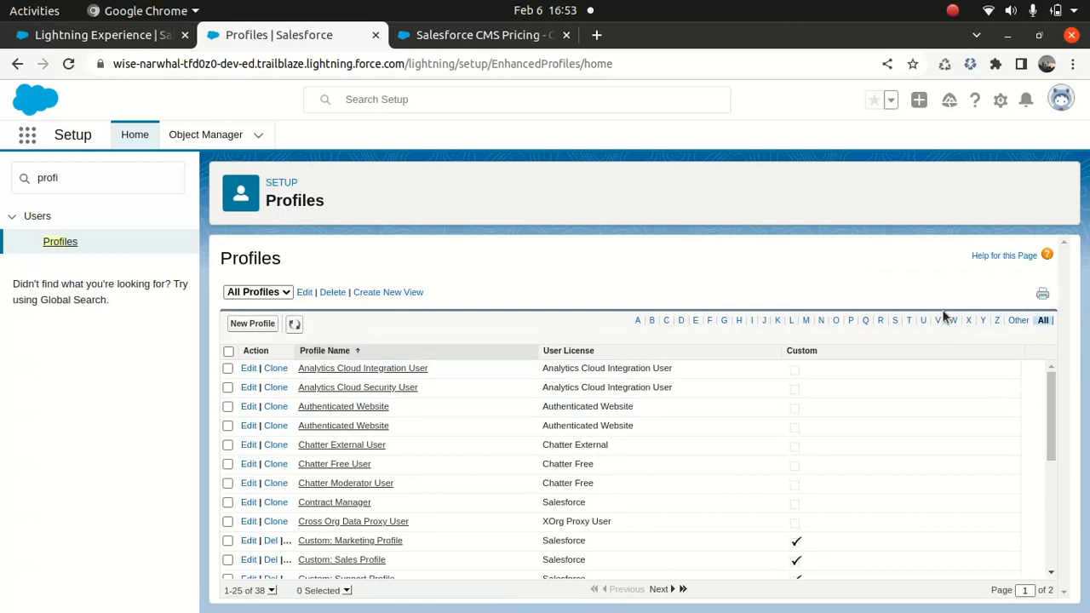
left_click(894, 321)
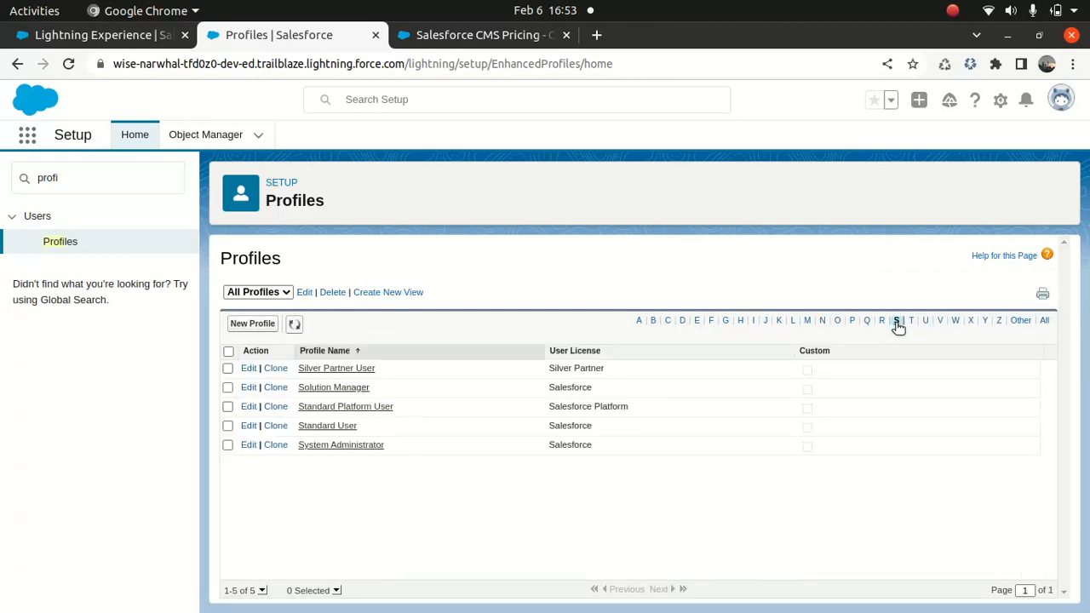
left_click(345, 444)
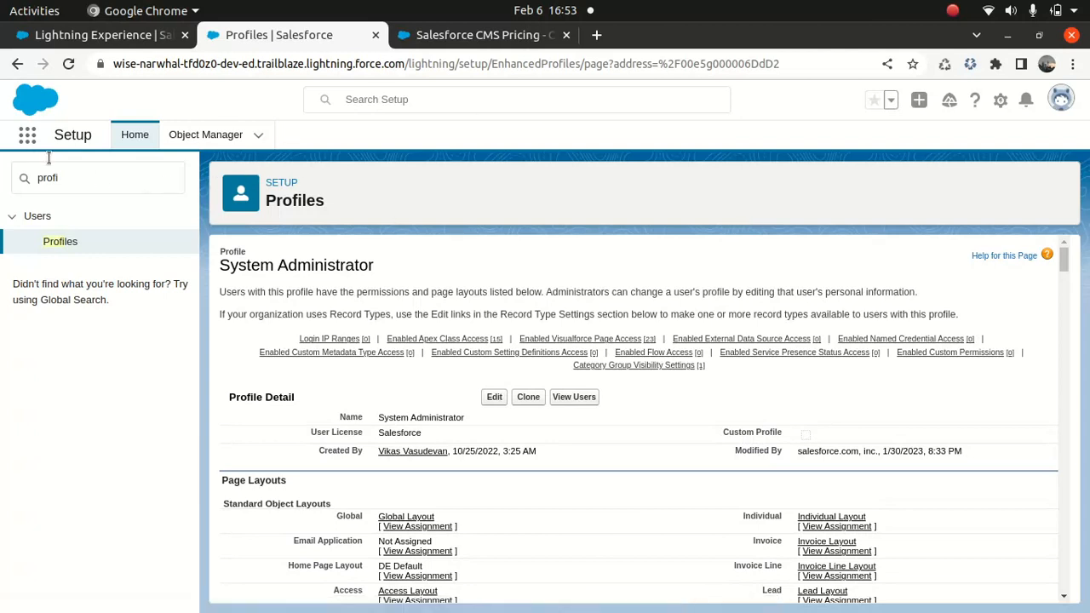
Search Setup for "user" and for "interface" to look for the user interface settings.
left_click(26, 137)
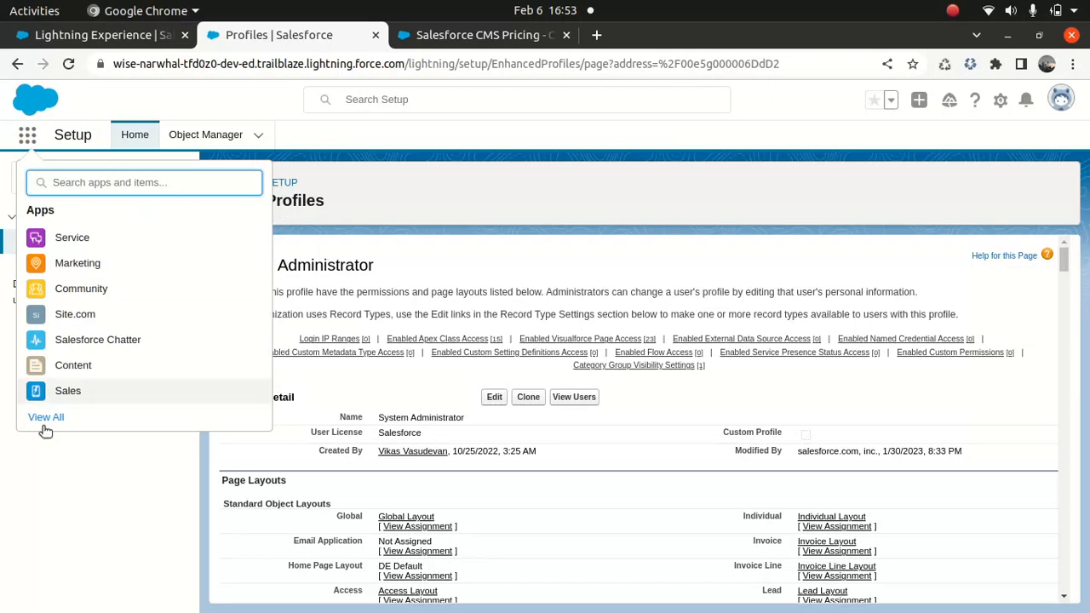
key("Escape")
left_click(80, 171)
key("ctrl+a")
type("user")
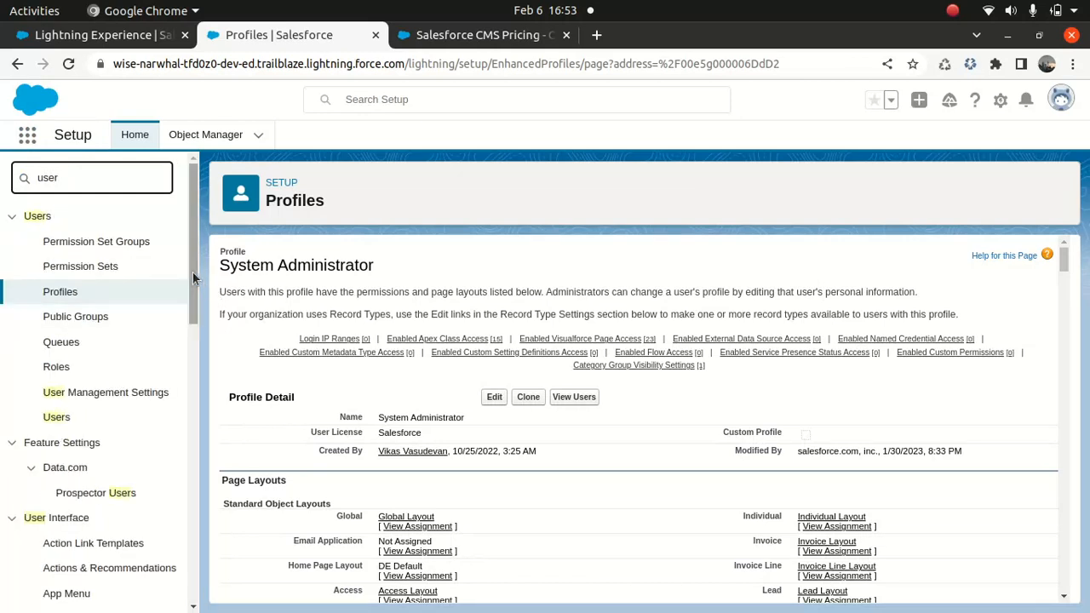
scroll(187, 273, "down", 1)
left_click_drag(188, 275, 198, 171)
left_click(90, 177)
key("ctrl+a")
key("BackSpace")
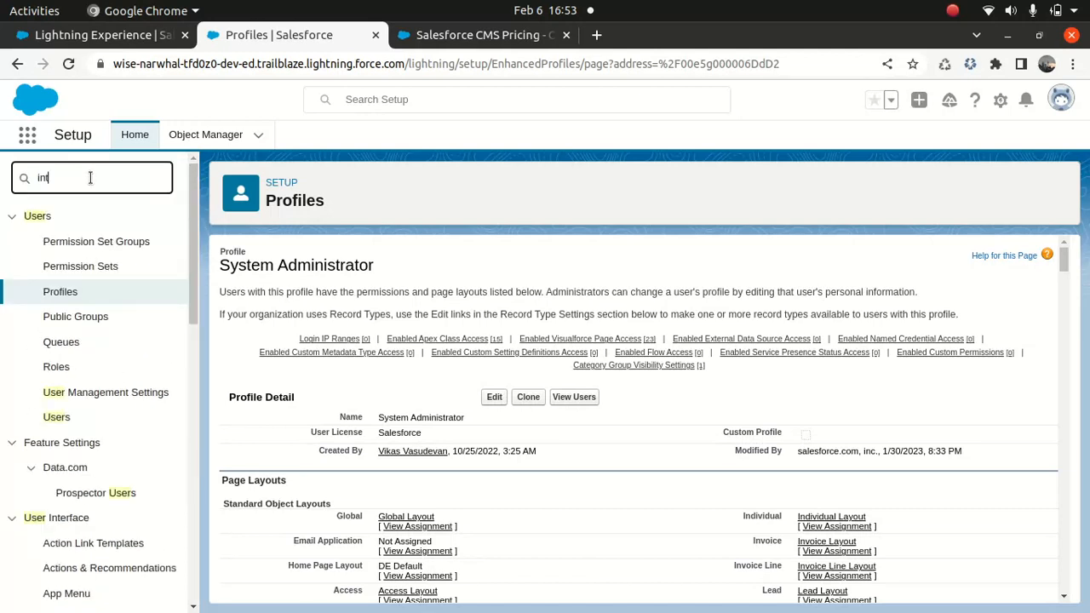
type("interface")
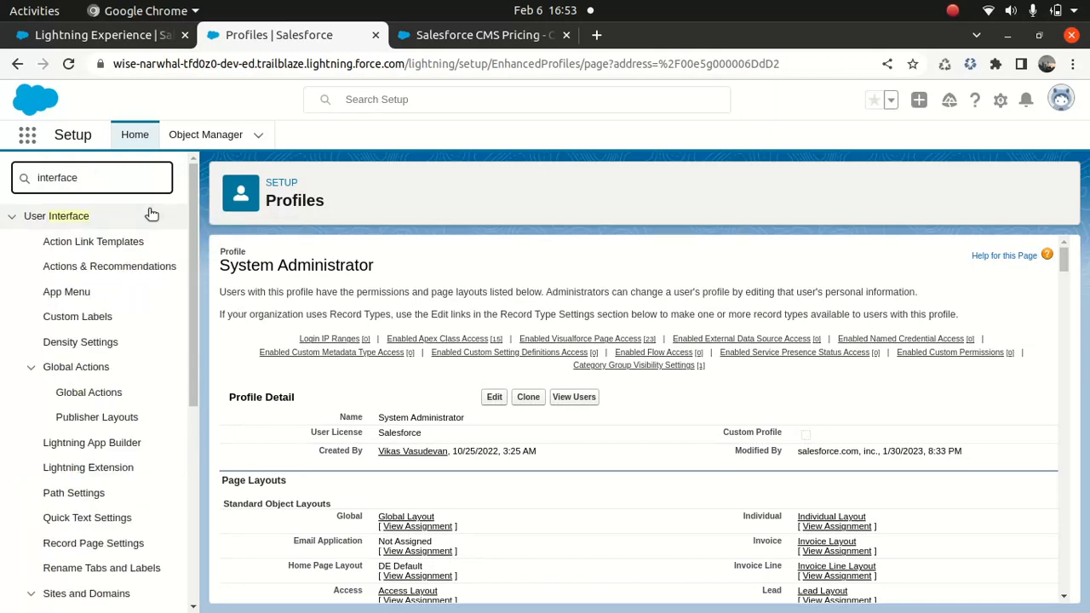
left_click_drag(197, 228, 186, 79)
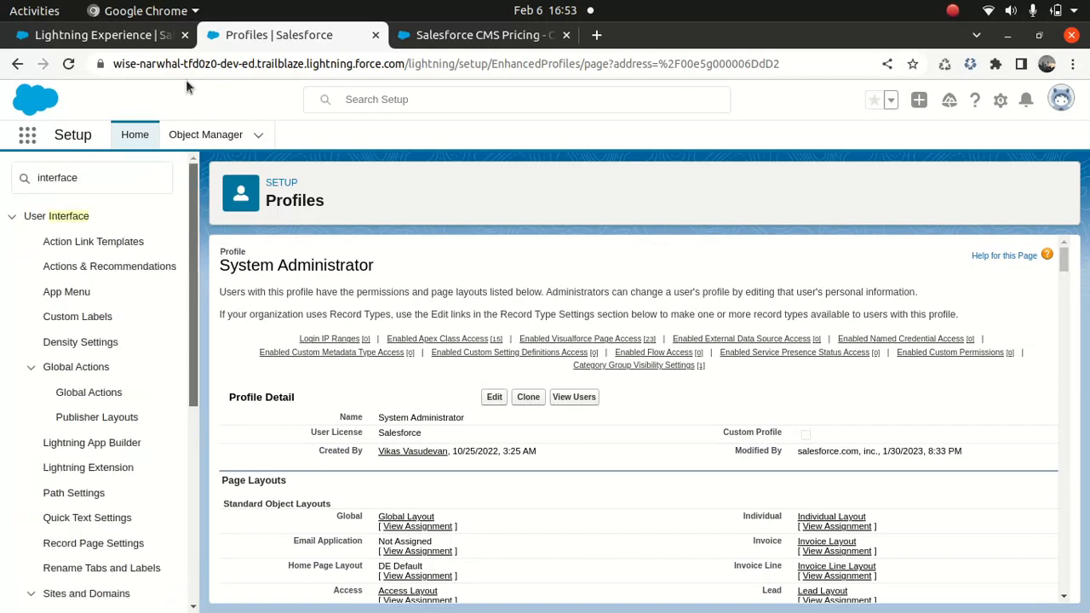
Search Setup for "user" and open User Management Settings.
left_click(101, 183)
key("ctrl+a")
type("user")
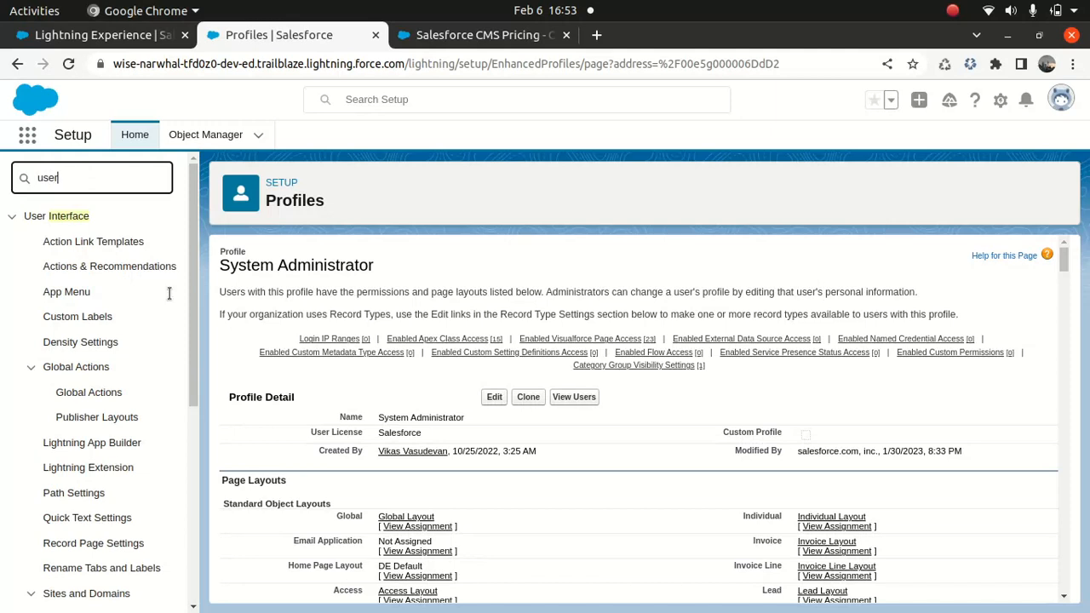
left_click(136, 394)
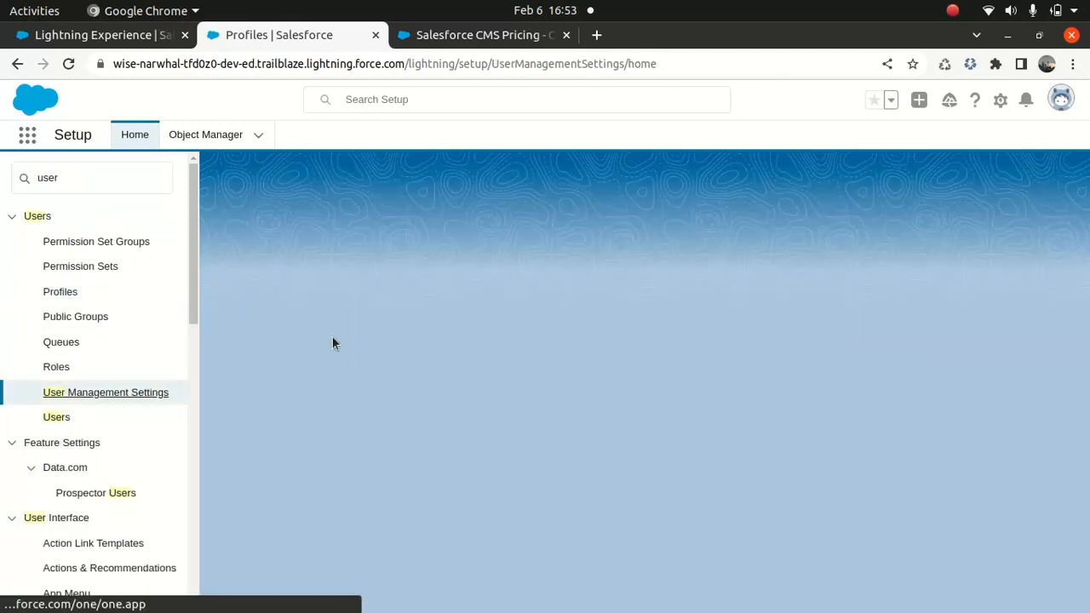
Enable Enhanced Profile User Interface, look over the remaining user management settings, and reload the page.
left_click_drag(1085, 275, 1083, 479)
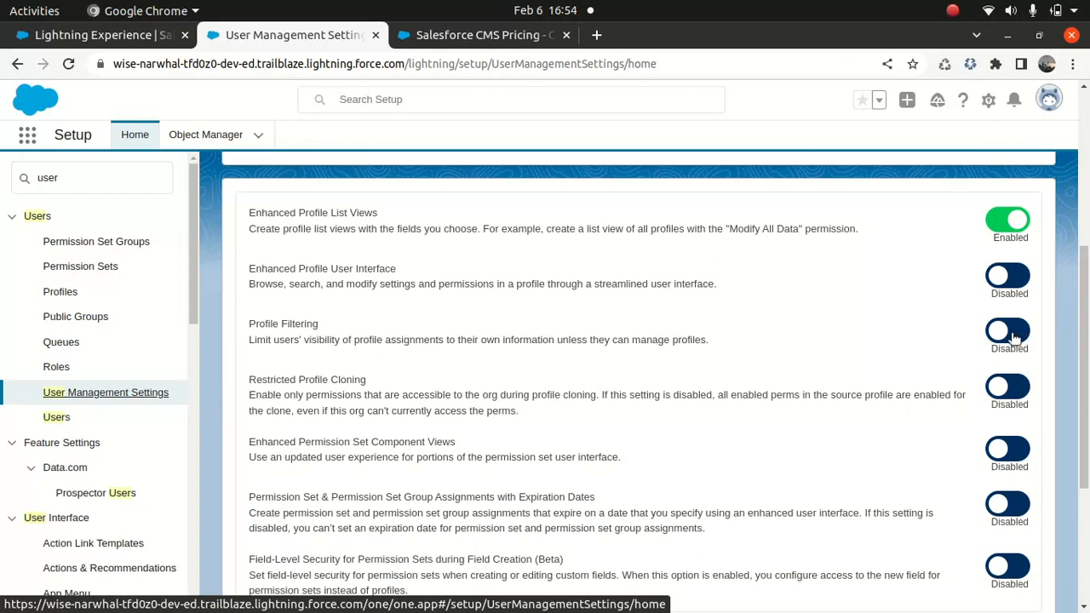
left_click(1015, 276)
scroll(1072, 357, "down", 5)
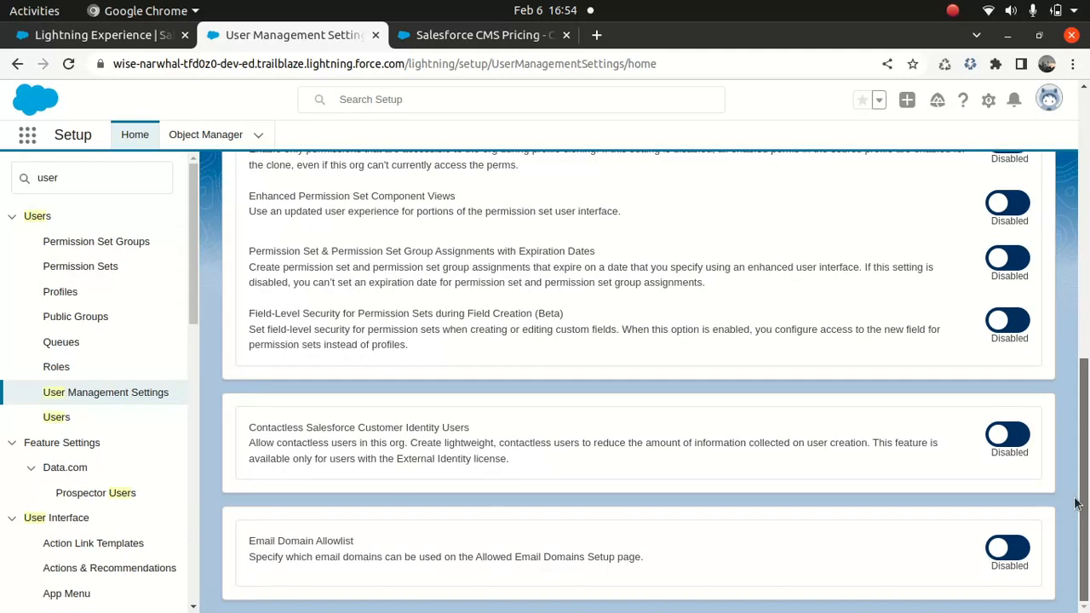
scroll(1075, 504, "up", 7)
left_click(600, 62)
key("Return")
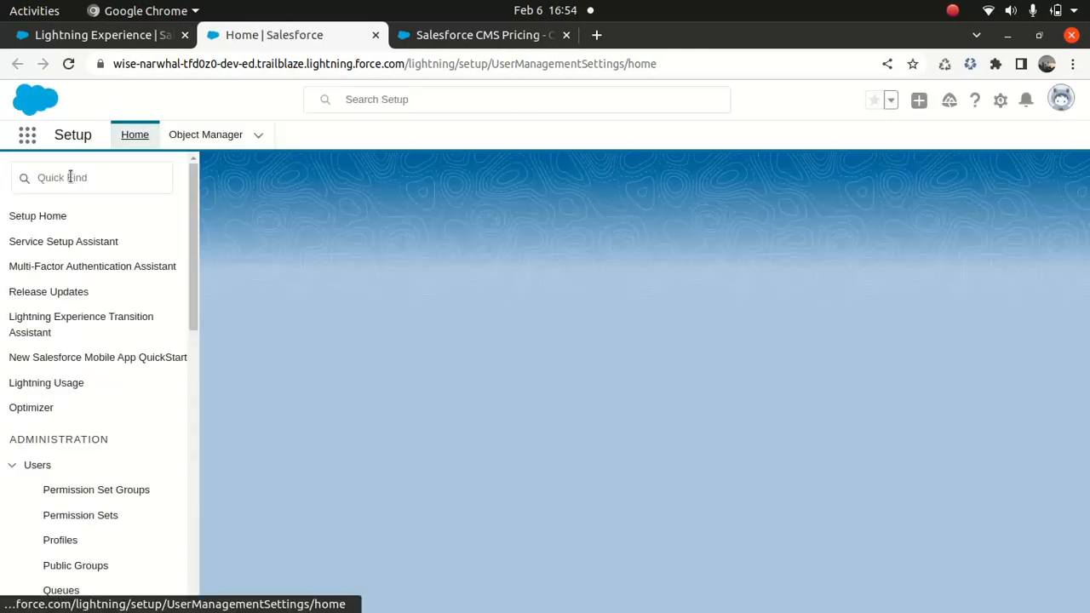
Open the System Administrator profile from the Profiles list and decline the tour of the enhanced profile interface.
left_click(69, 175)
type("prof")
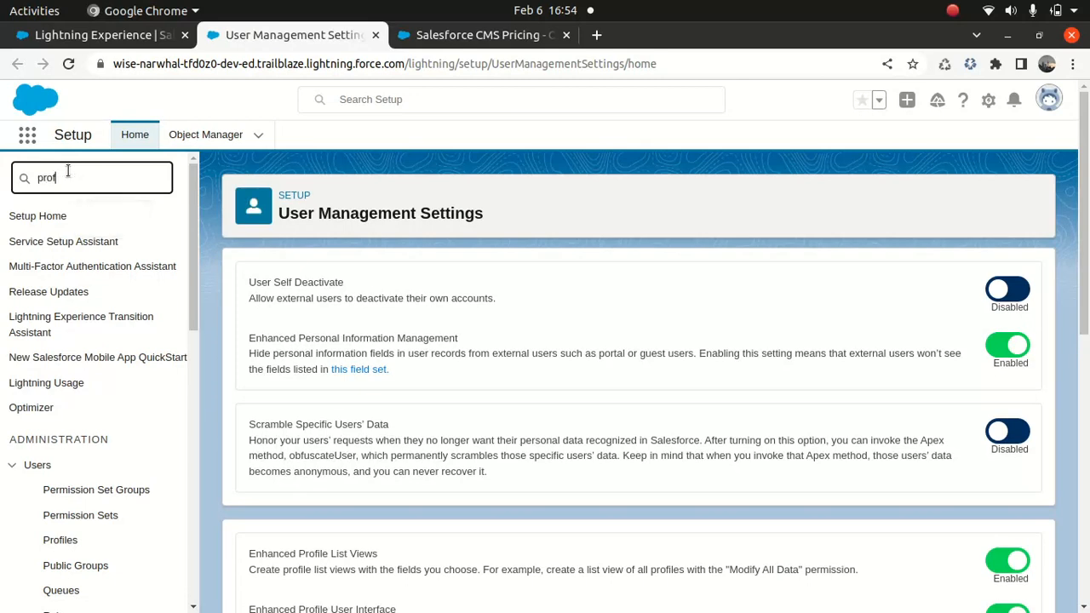
type("ile")
left_click(60, 241)
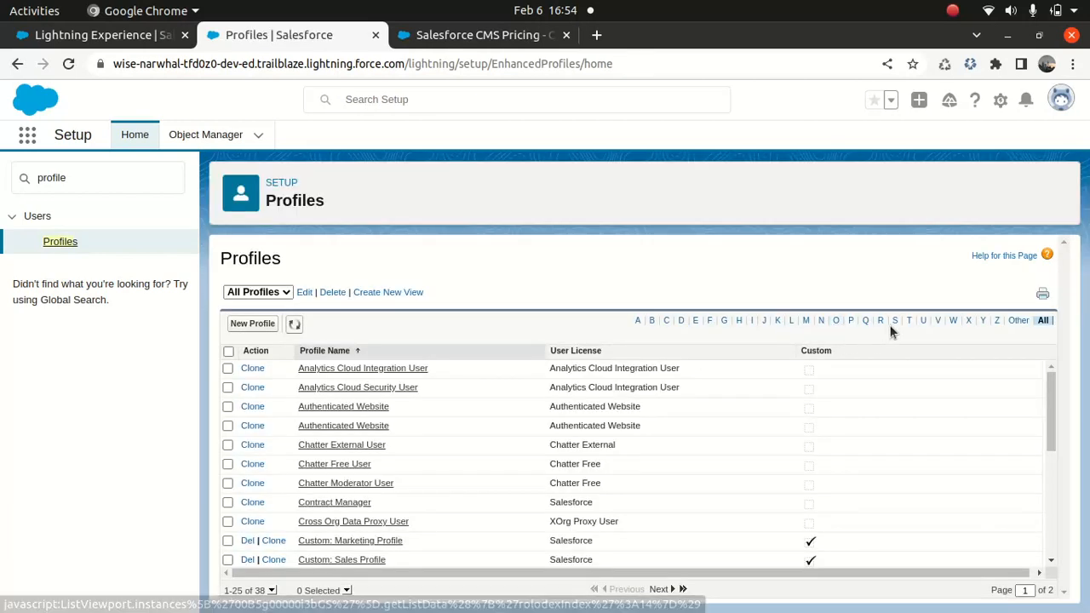
left_click(894, 324)
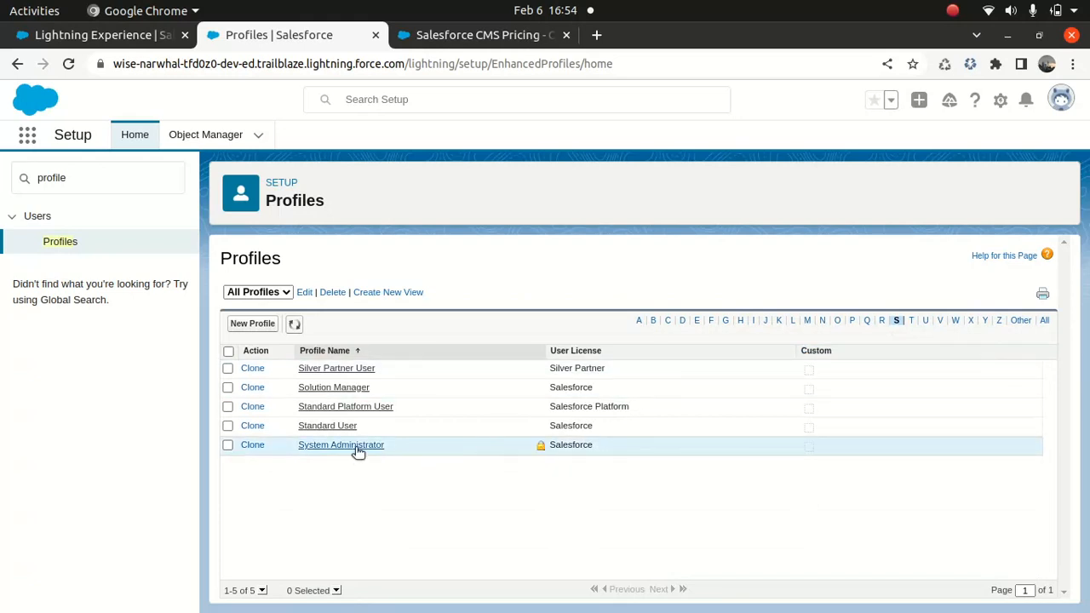
left_click(358, 446)
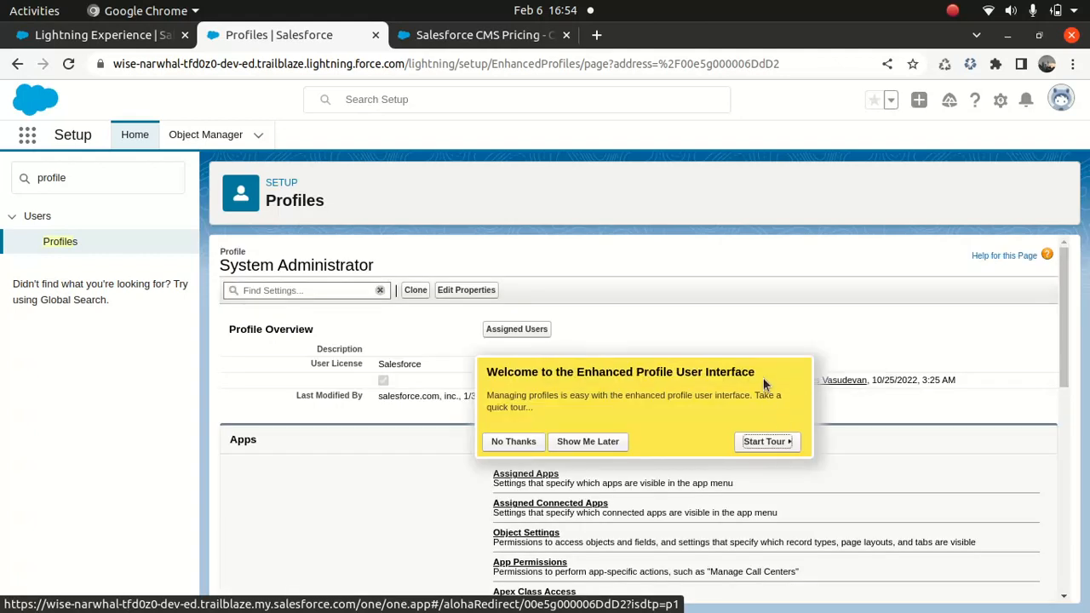
left_click(505, 441)
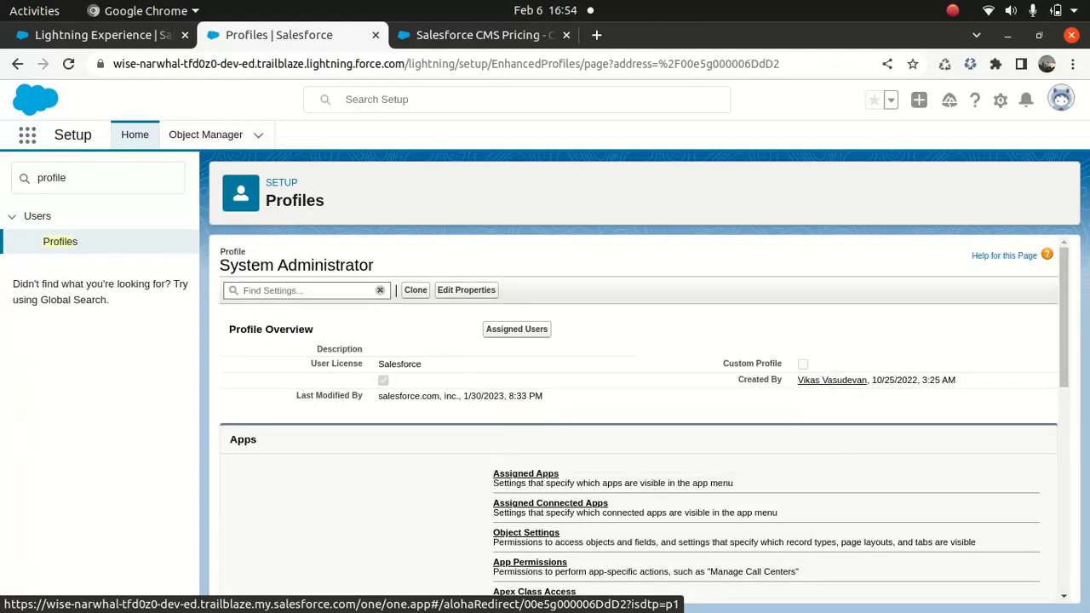
scroll(1050, 319, "down", 3)
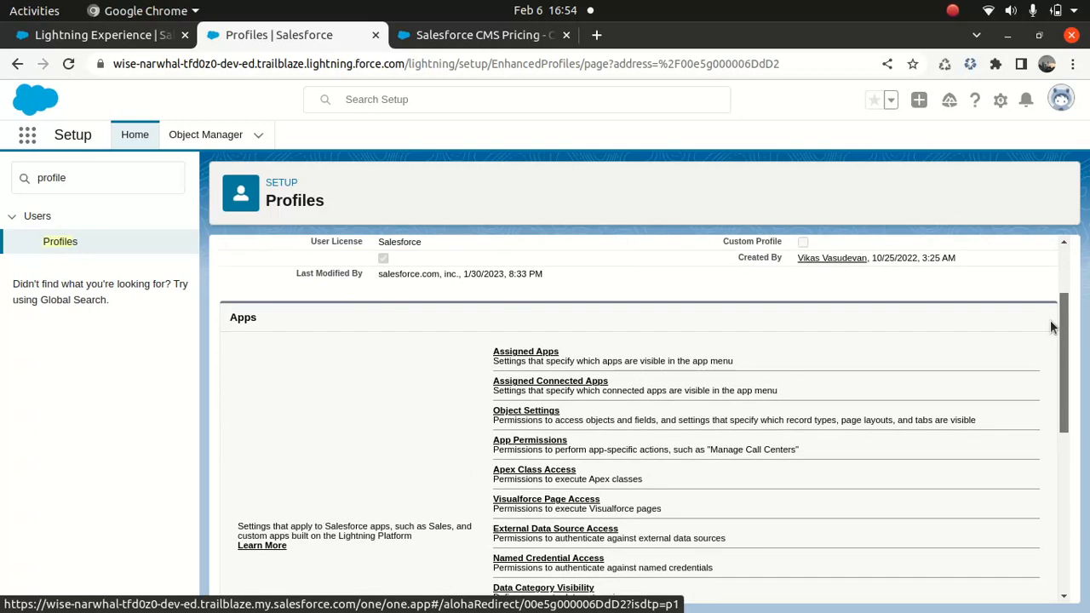
Check the Digital Experiences entry in the System Administrator profile's Assigned Apps.
left_click_drag(1050, 321, 1050, 329)
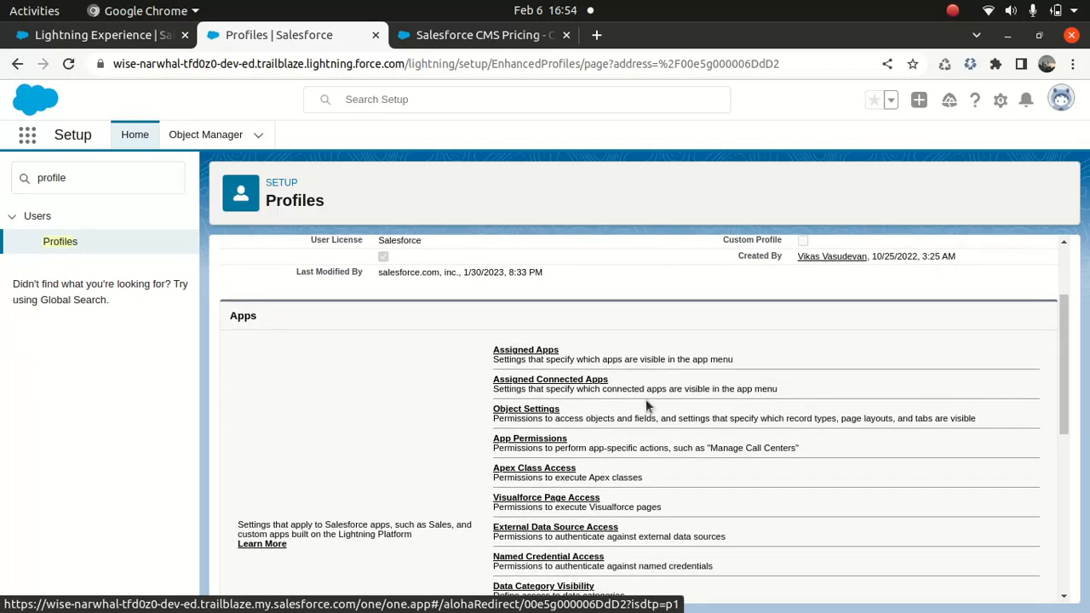
left_click(514, 350)
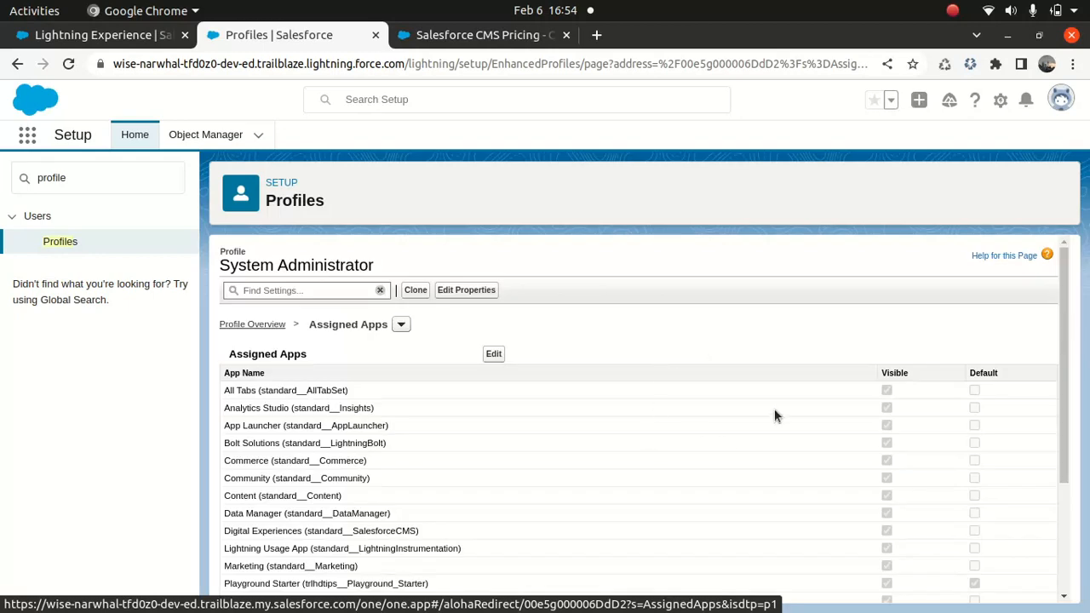
left_click_drag(1063, 318, 1078, 482)
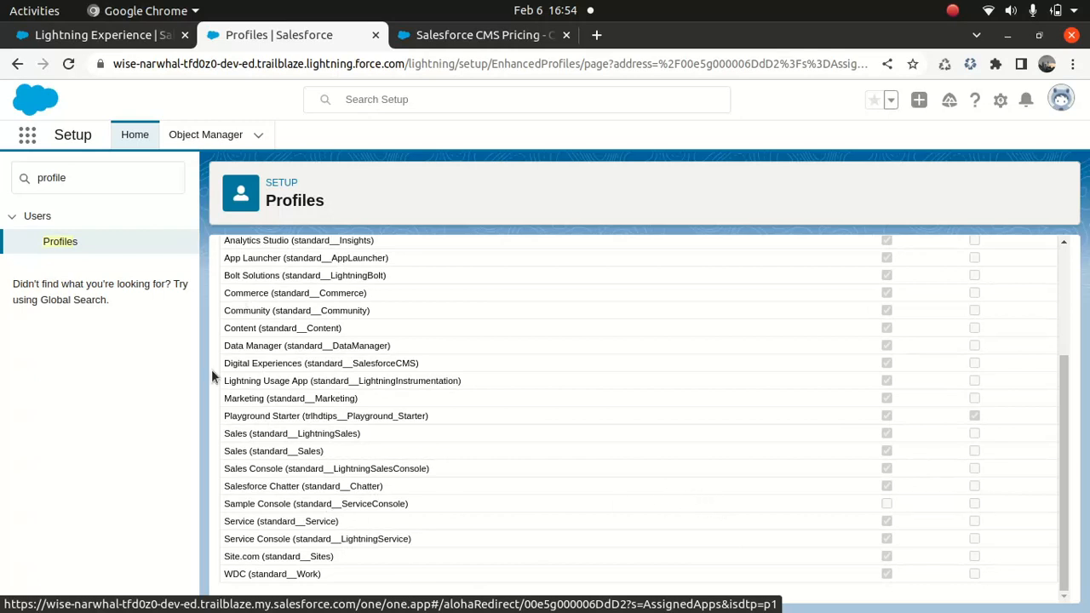
left_click_drag(230, 364, 304, 366)
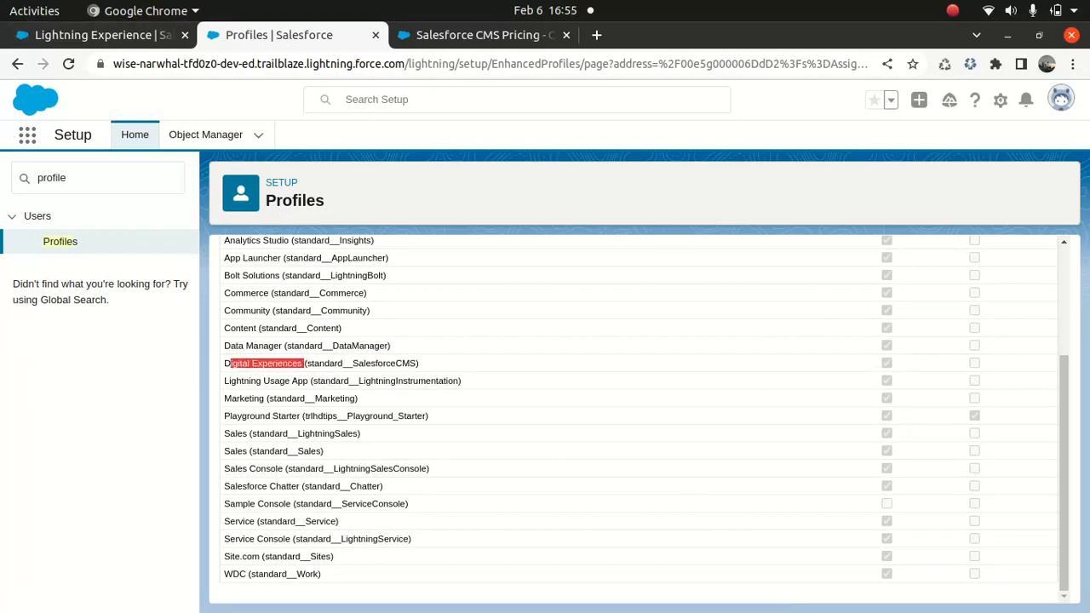
left_click_drag(1063, 418, 1063, 224)
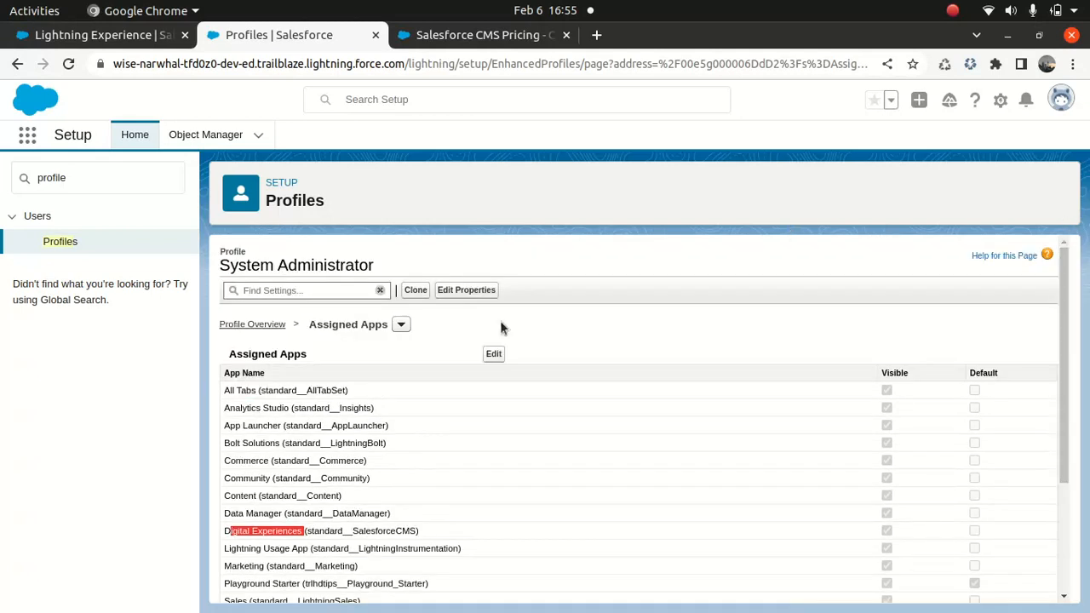
Return to the profile overview, open Object Settings, and search for "cms" to open the CMS Channels settings.
left_click(265, 324)
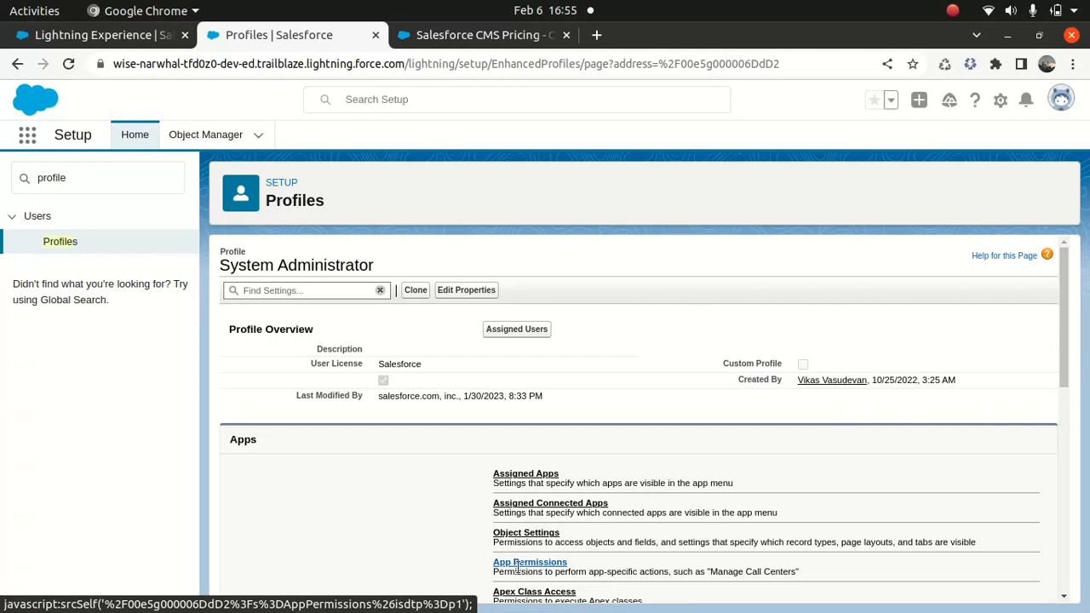
left_click(522, 535)
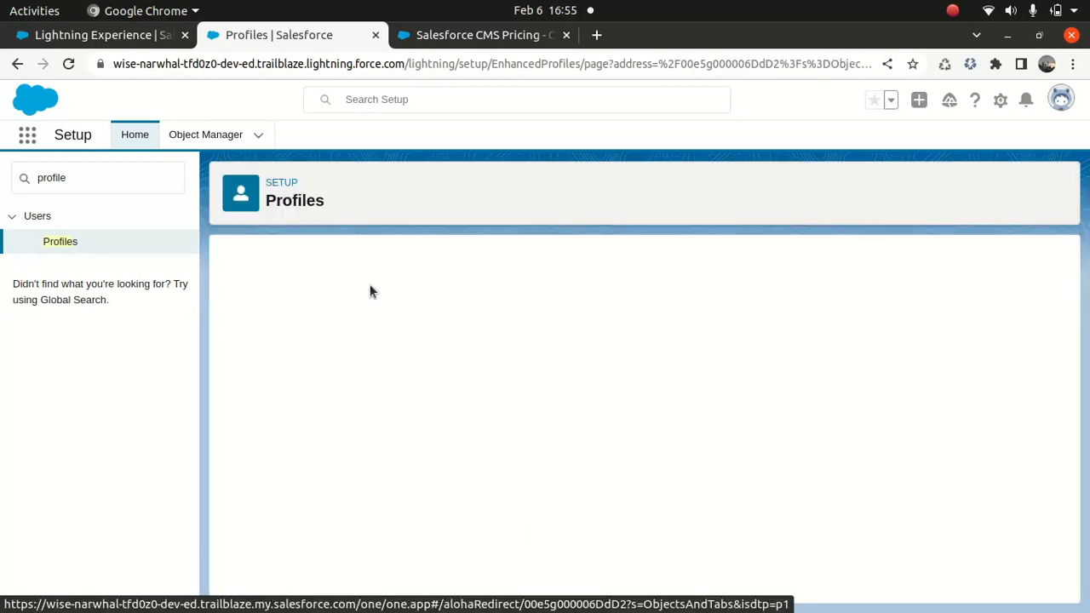
left_click(325, 292)
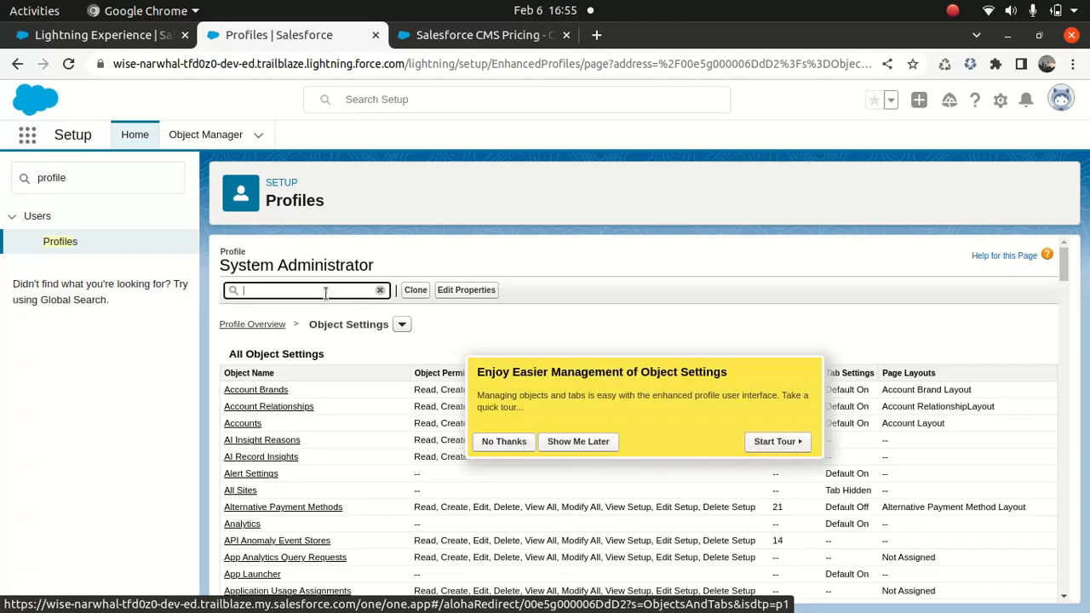
type("cms")
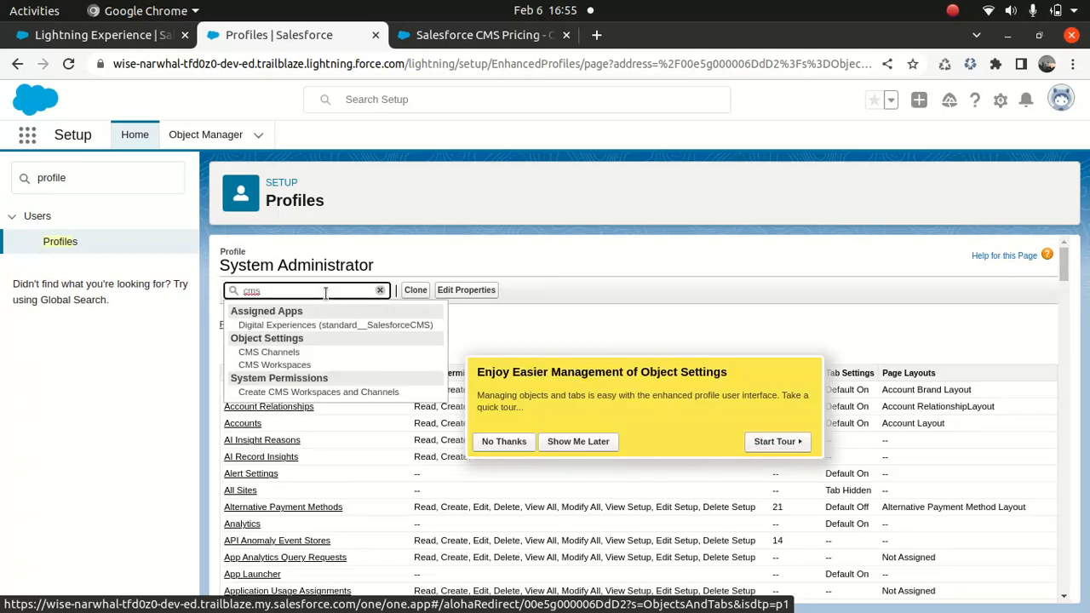
left_click(284, 351)
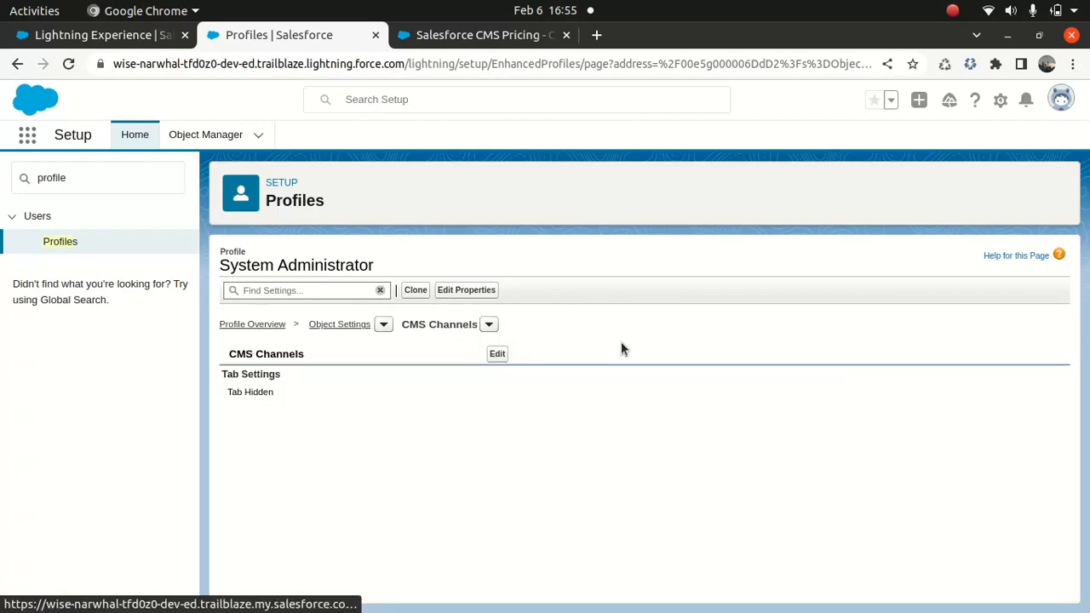
Set the CMS Channels tab setting to Default On for the profile and save it.
left_click(499, 354)
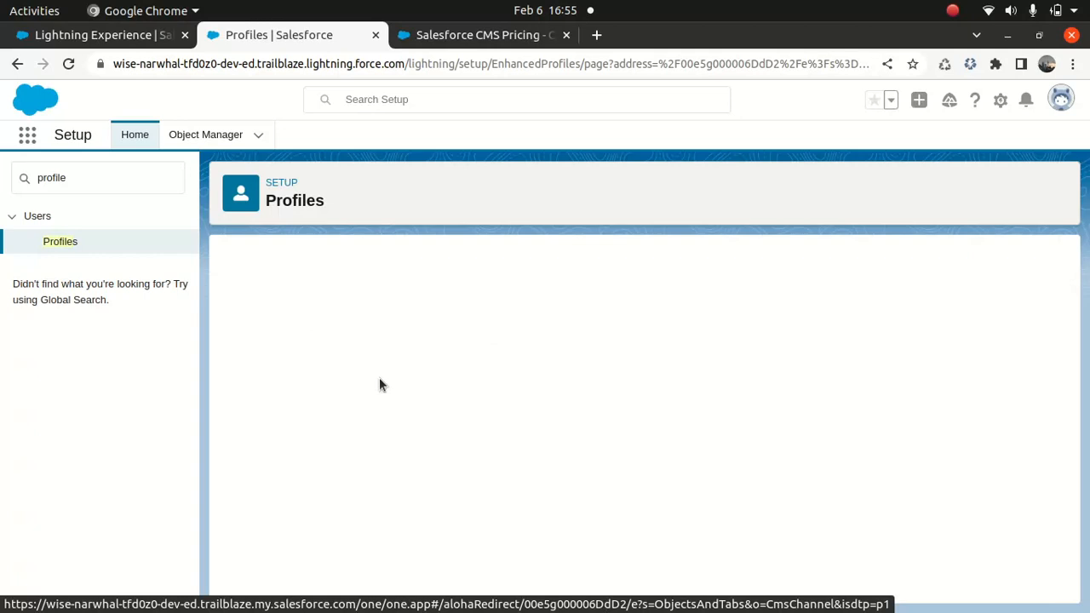
left_click(290, 403)
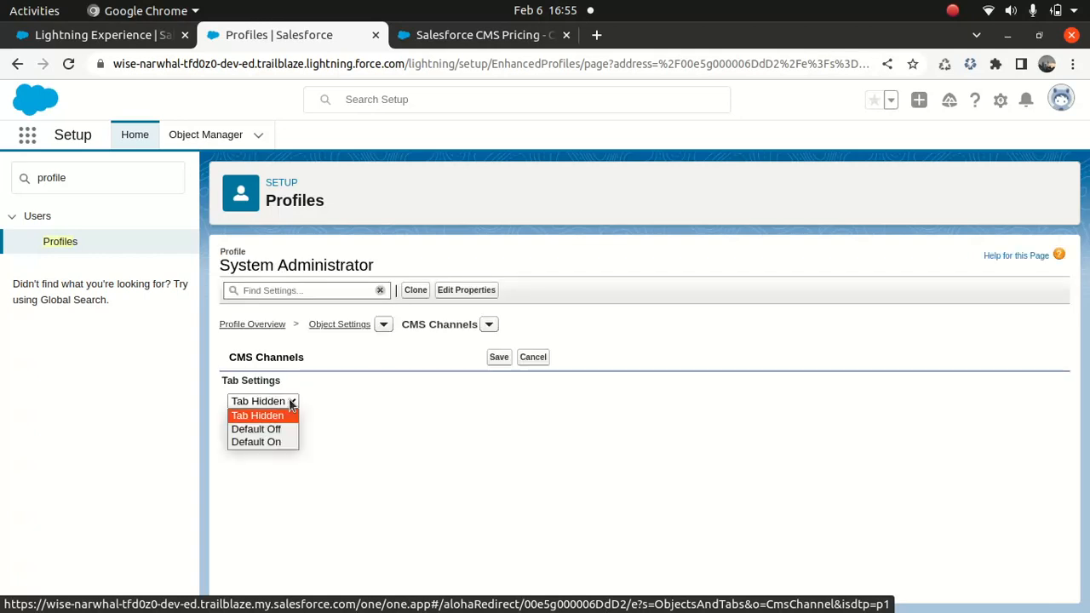
left_click(271, 442)
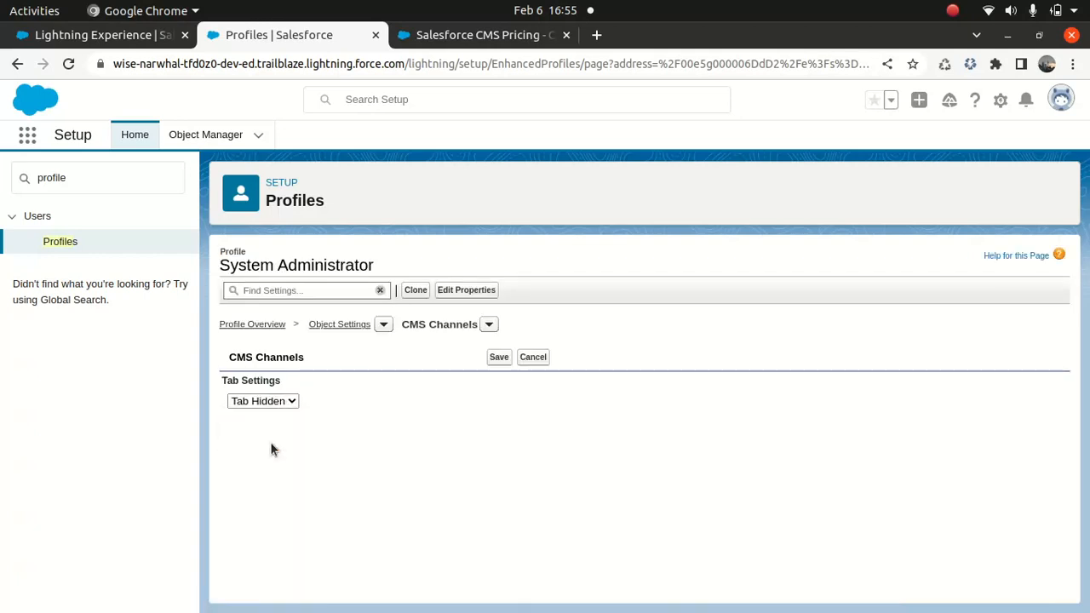
left_click(492, 361)
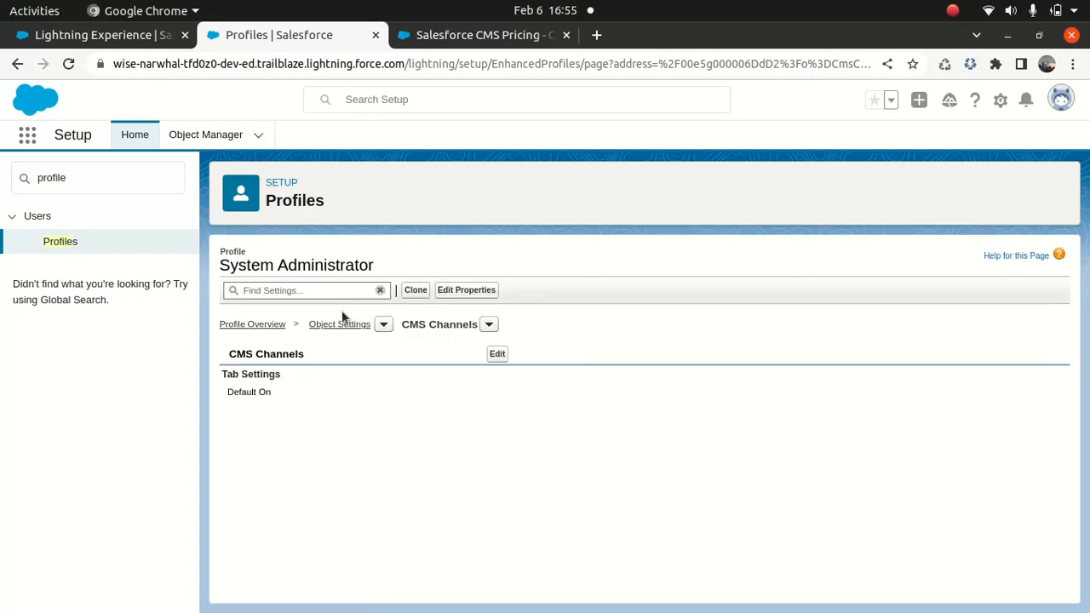
Return to Object Settings and search for "cms" to open the CMS Workspaces settings.
left_click(317, 295)
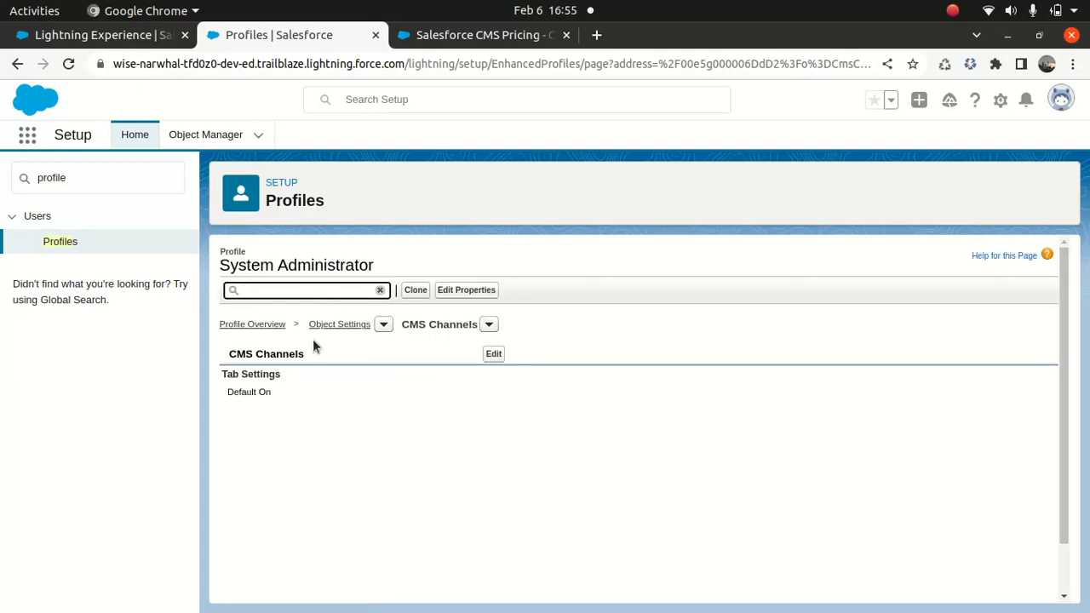
left_click(330, 324)
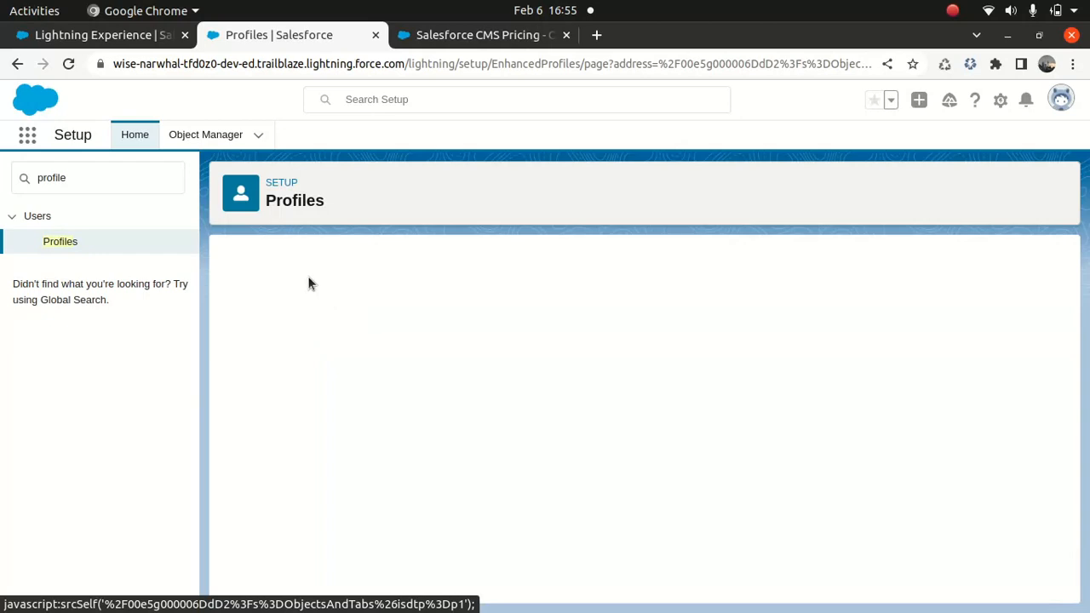
left_click(299, 288)
type("cms")
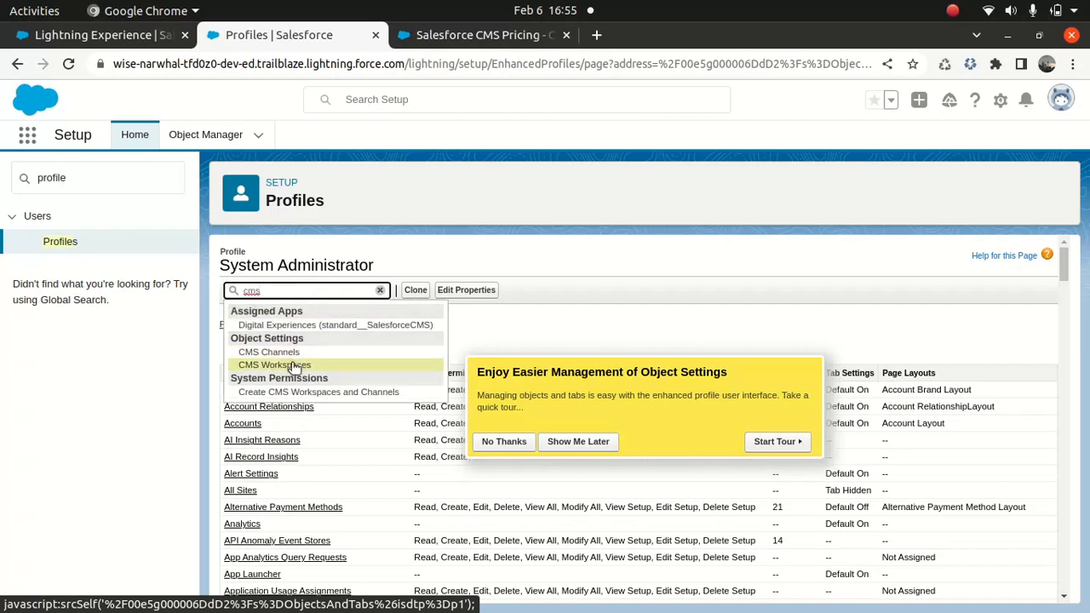
left_click(295, 365)
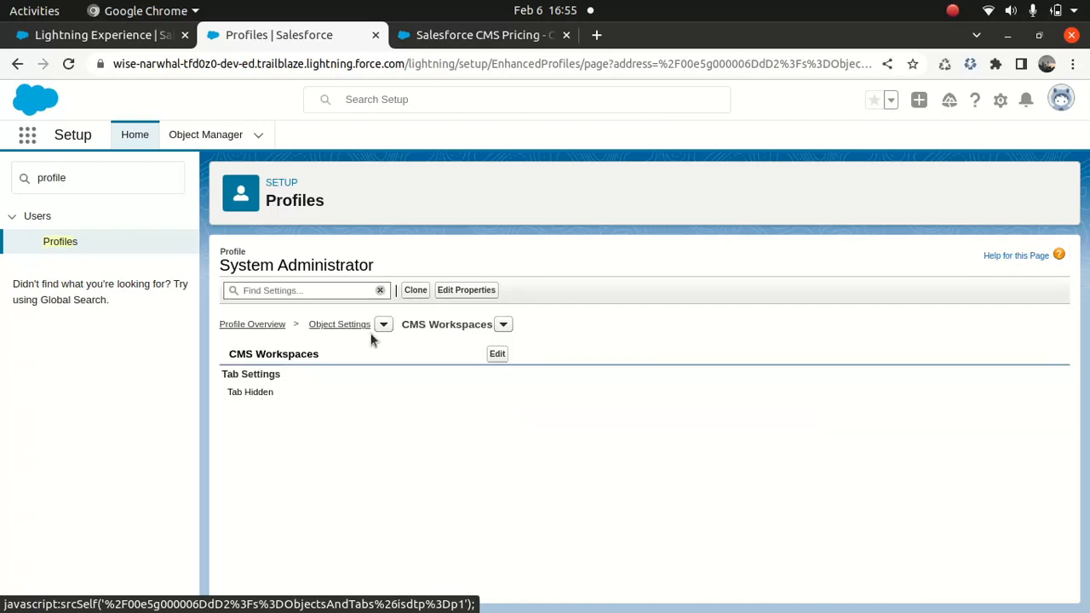
Set the CMS Workspaces tab setting to Default On for the profile and save it.
left_click(497, 353)
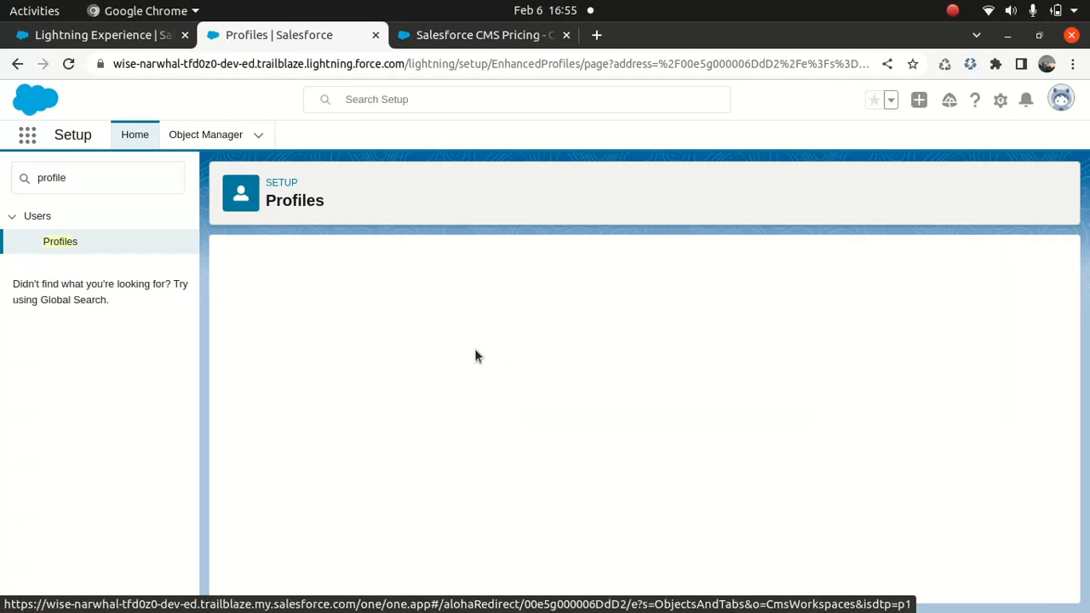
left_click(262, 402)
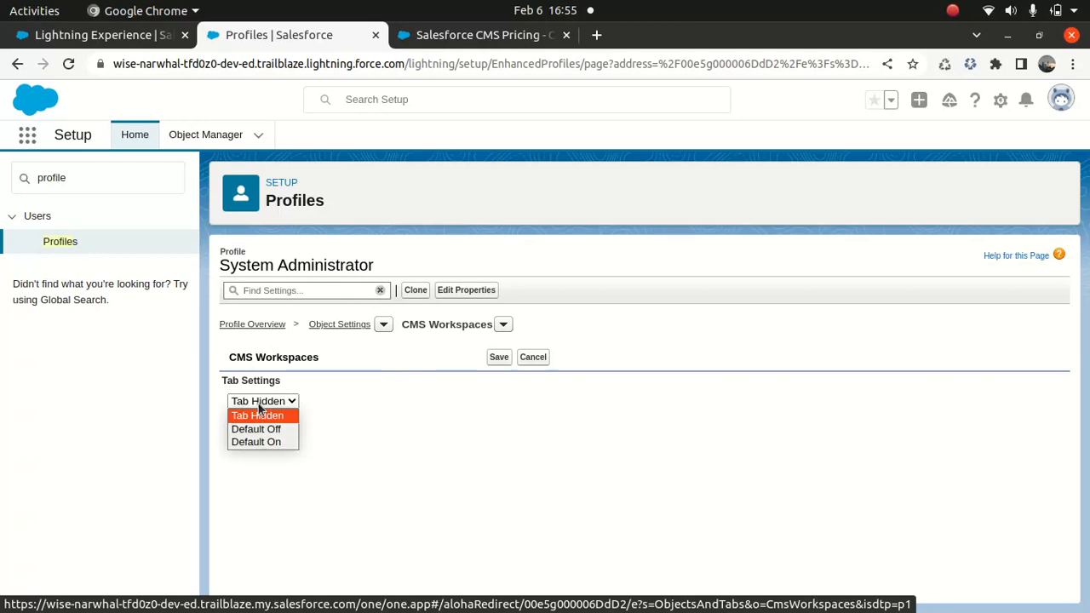
left_click(268, 443)
left_click(494, 357)
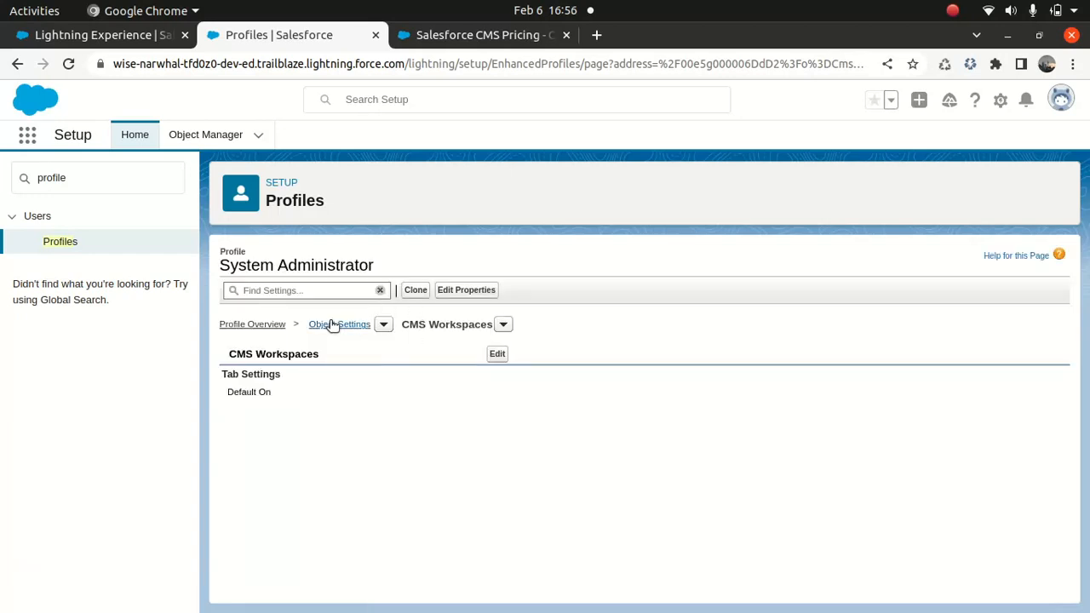
Return to Object Settings and search for "all sites" to open the All Sites settings.
left_click(332, 324)
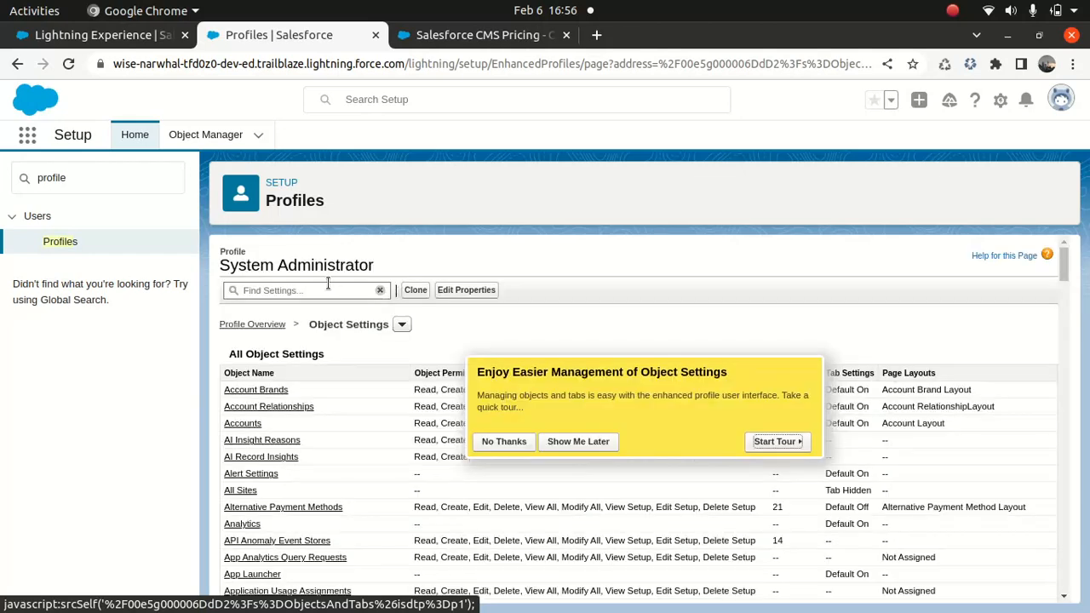
left_click(323, 289)
type("all")
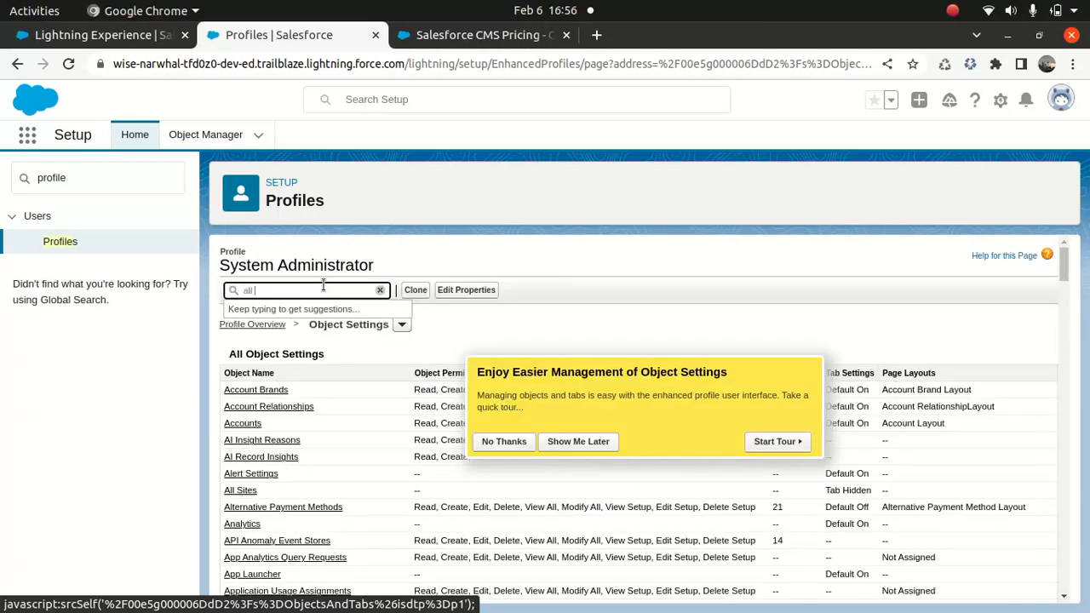
type(" sites")
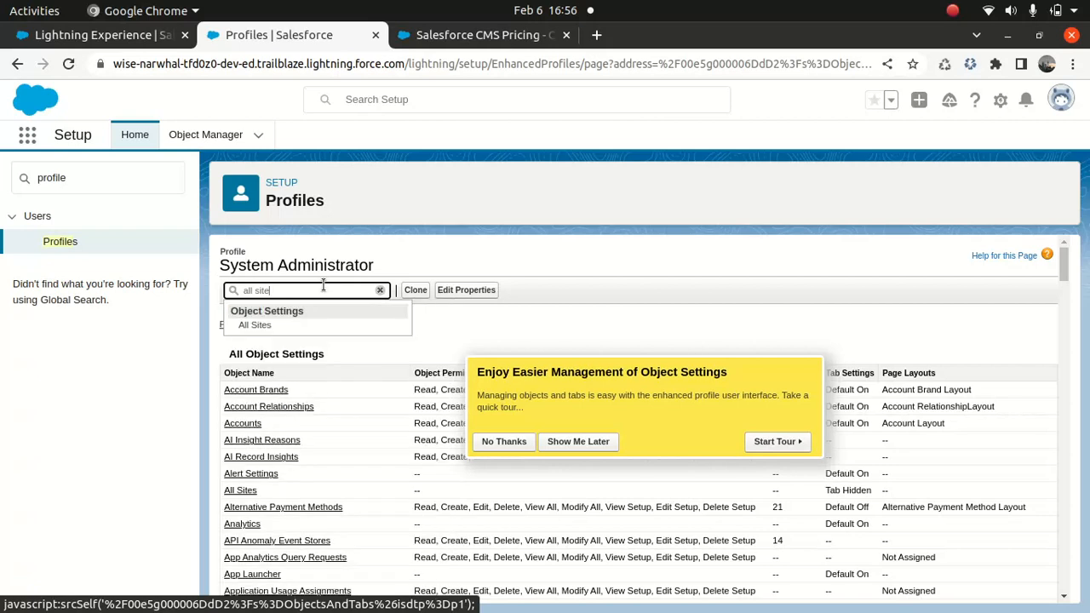
left_click(266, 327)
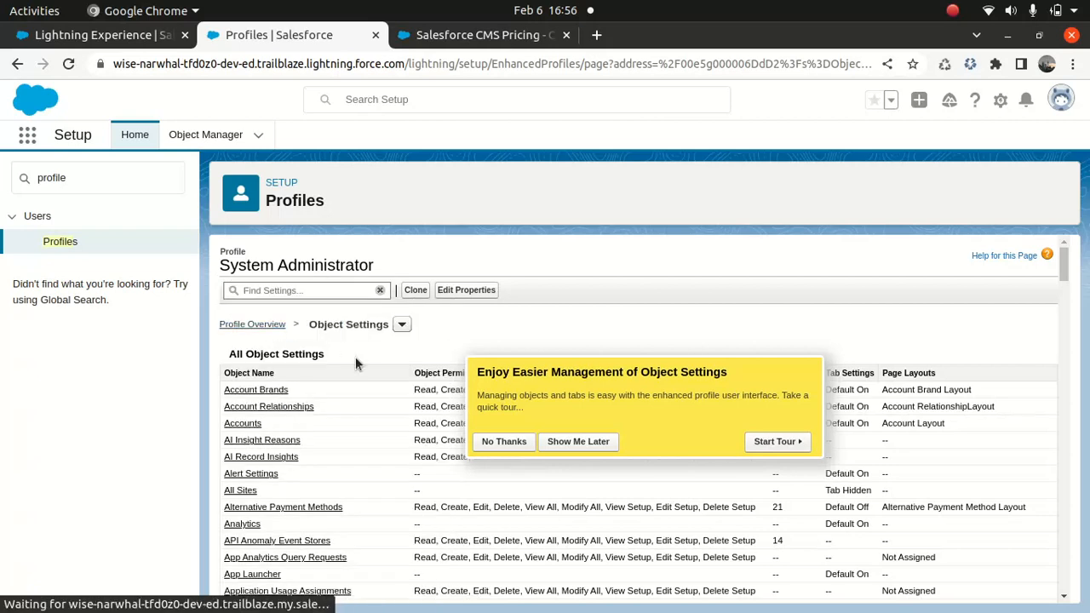
Set the All Sites tab setting to Default On for the profile and save it.
left_click(496, 353)
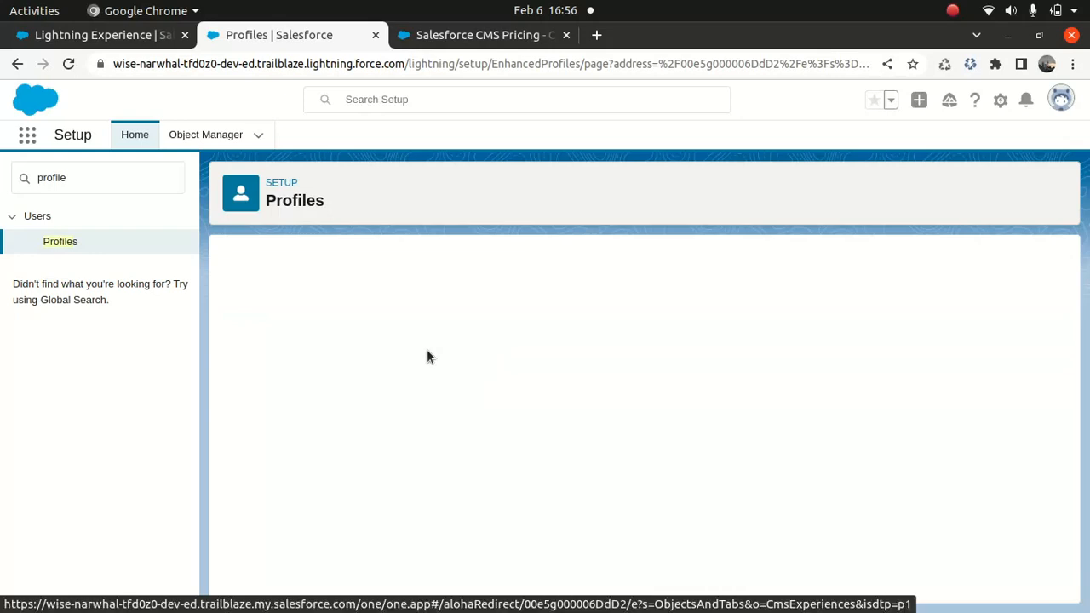
left_click(262, 401)
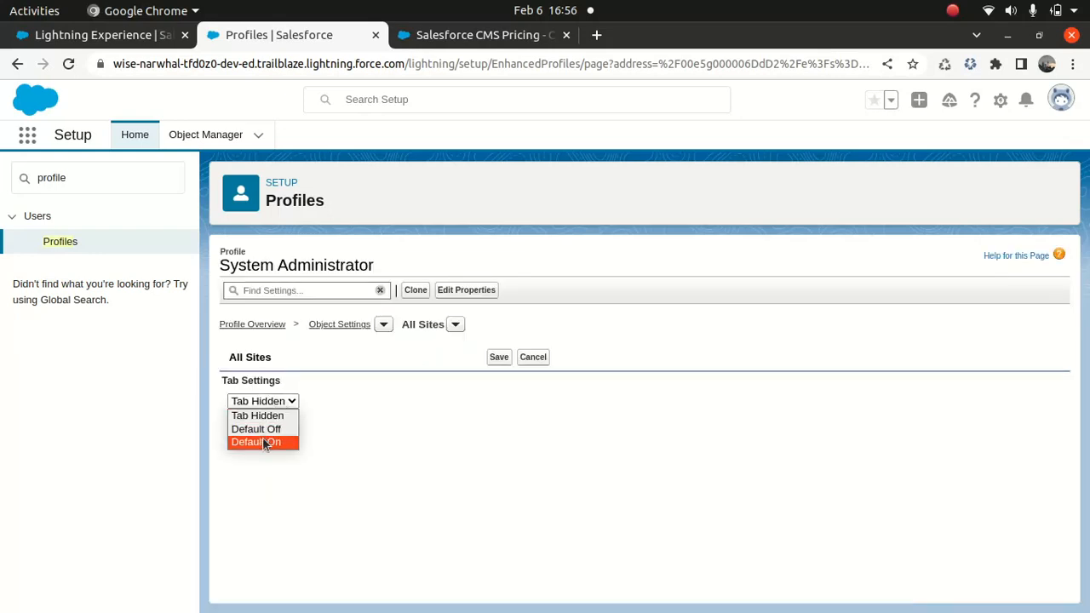
left_click(262, 440)
left_click(494, 359)
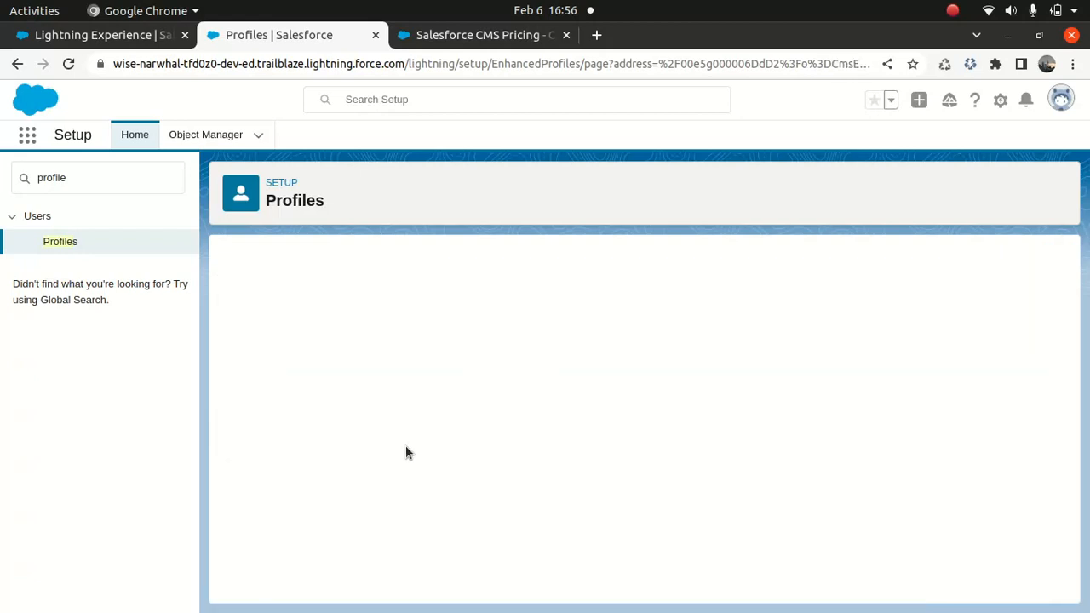
Reload the page, open the Digital Experiences app by searching for "digi", and dismiss its welcome screen.
left_click(303, 66)
key("Return")
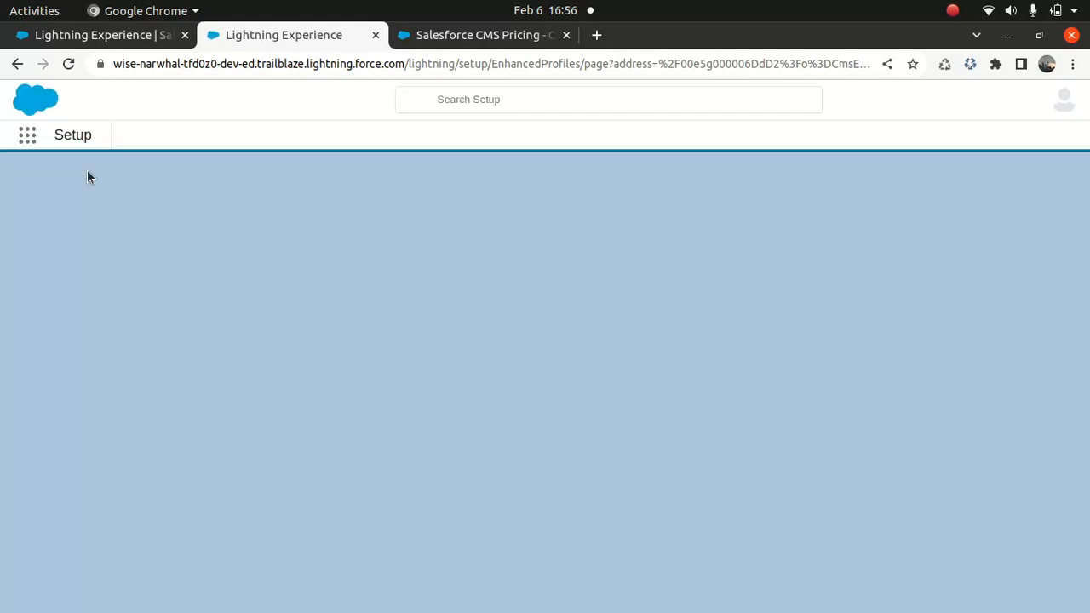
left_click(27, 137)
type("digi")
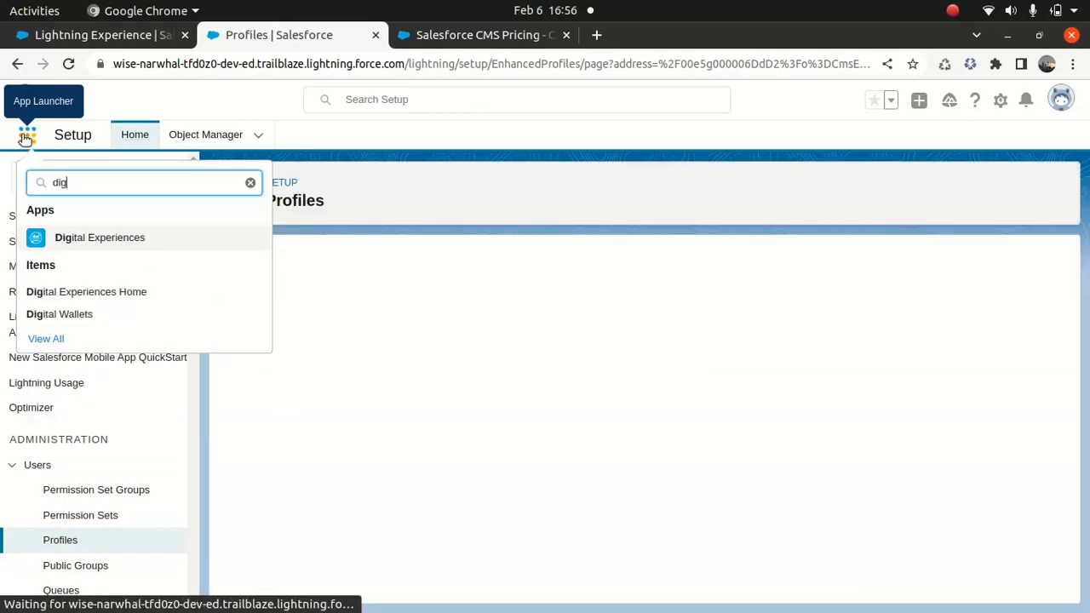
left_click(114, 240)
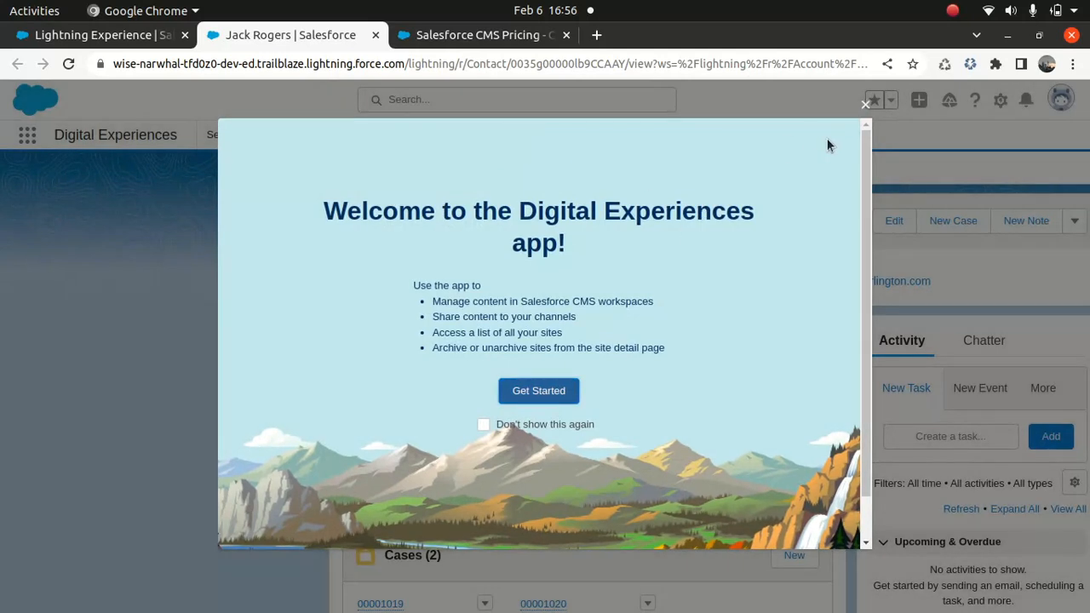
left_click(866, 105)
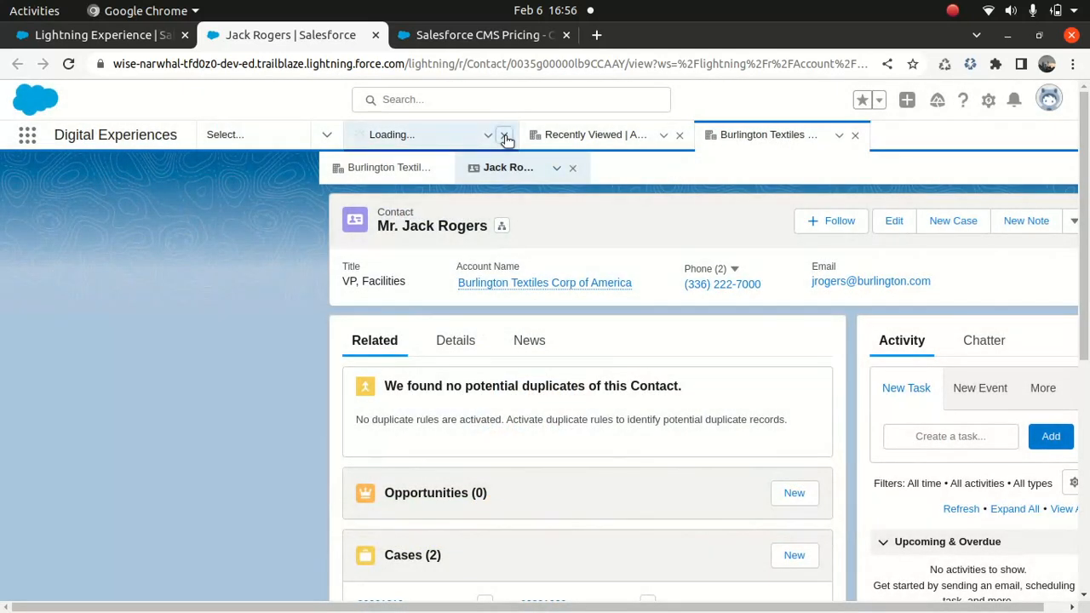
Close the leftover workspace tabs in Digital Experiences and go to All Sites in the app's navigation.
left_click(504, 136)
left_click(504, 135)
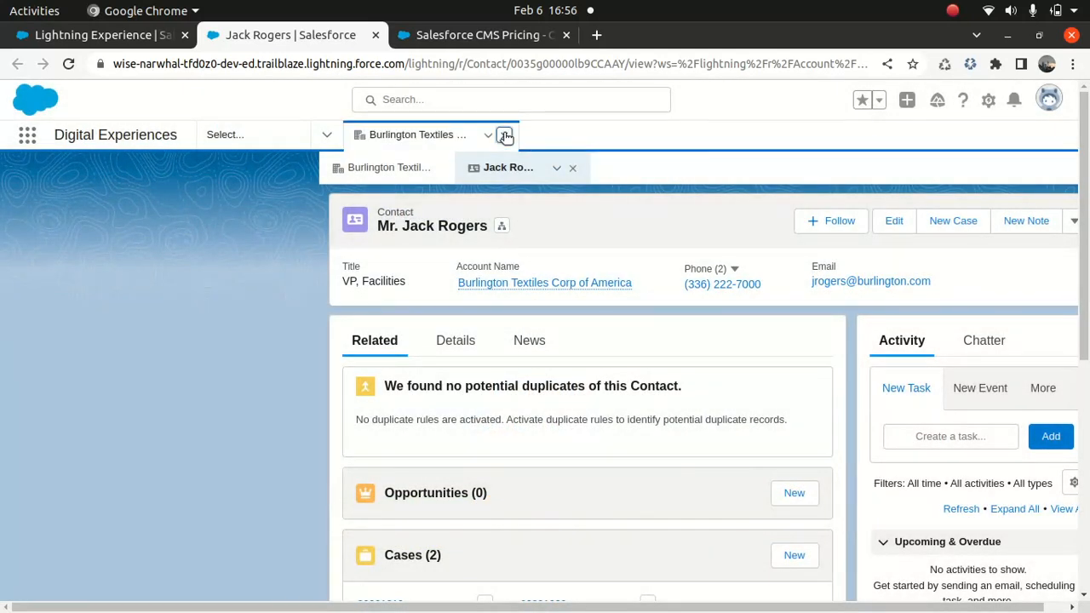
left_click(504, 135)
left_click(327, 136)
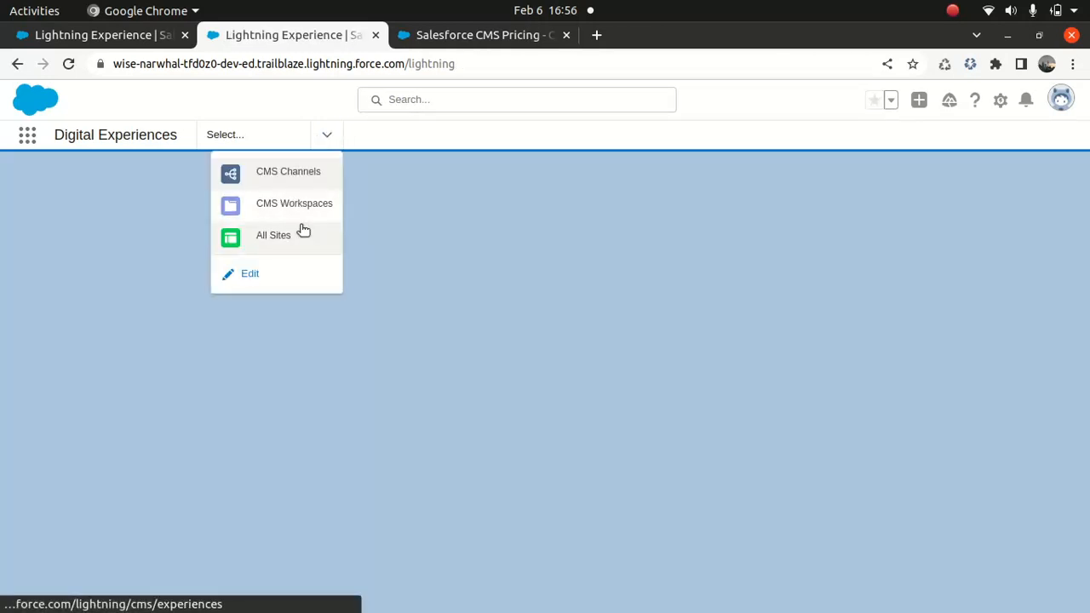
left_click(275, 236)
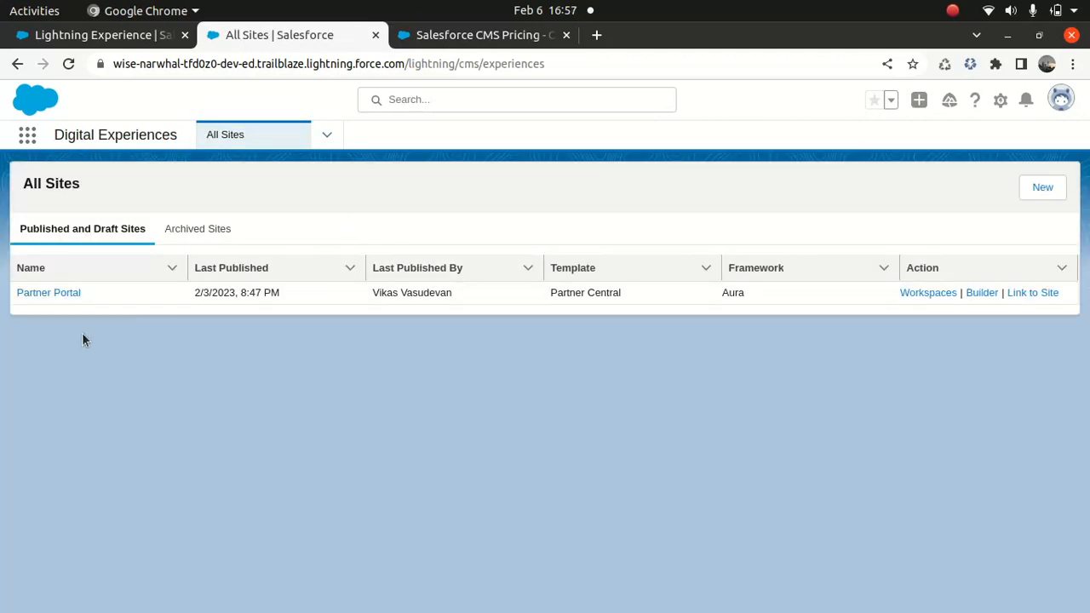
Go to CMS Workspaces in the app's navigation and start adding a new workspace.
left_click(326, 134)
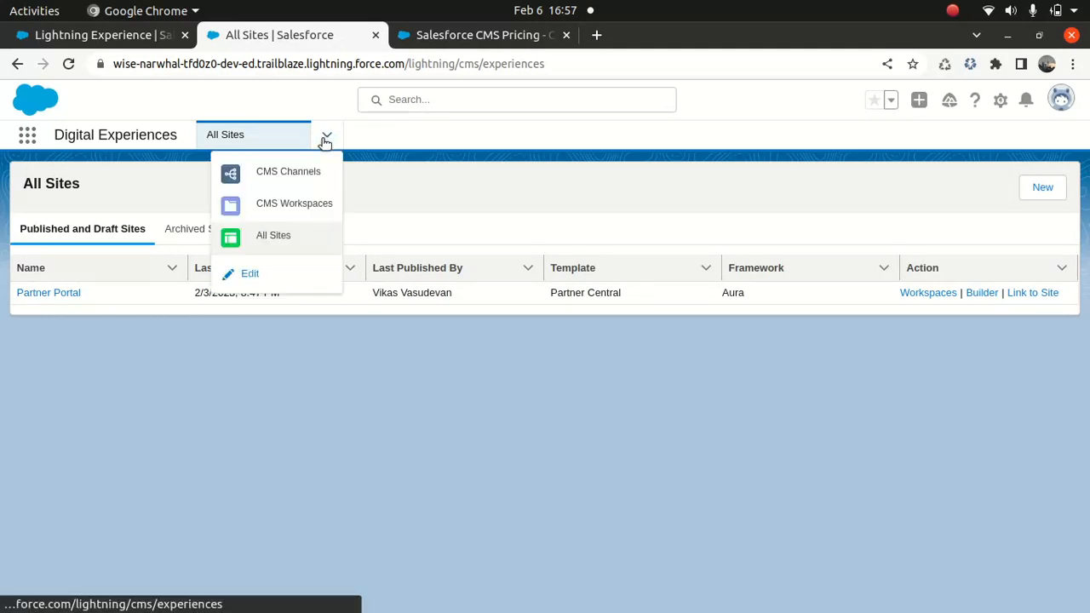
left_click(298, 205)
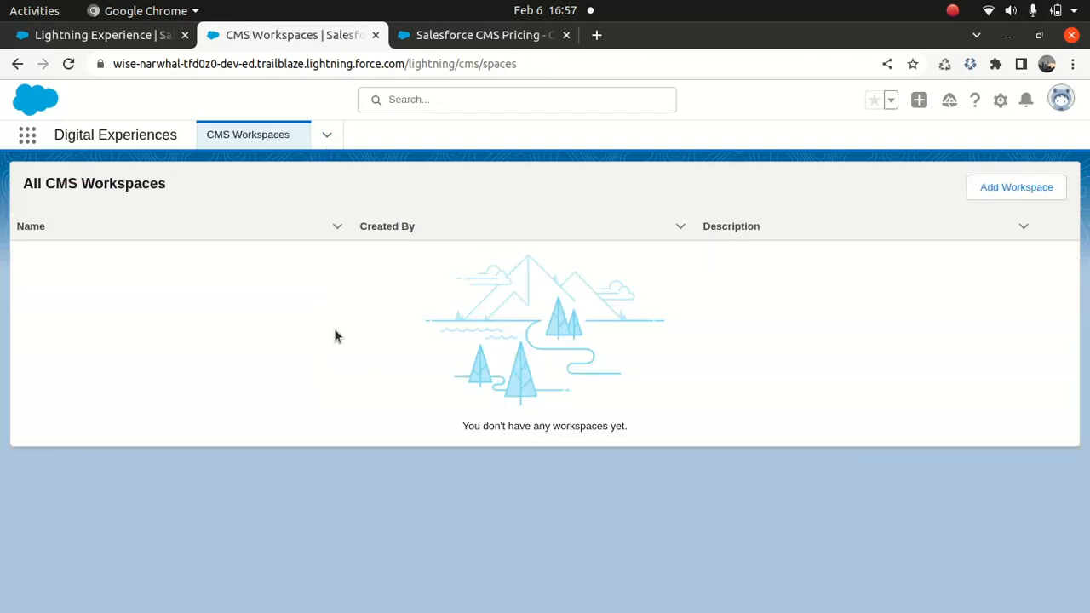
left_click(1010, 189)
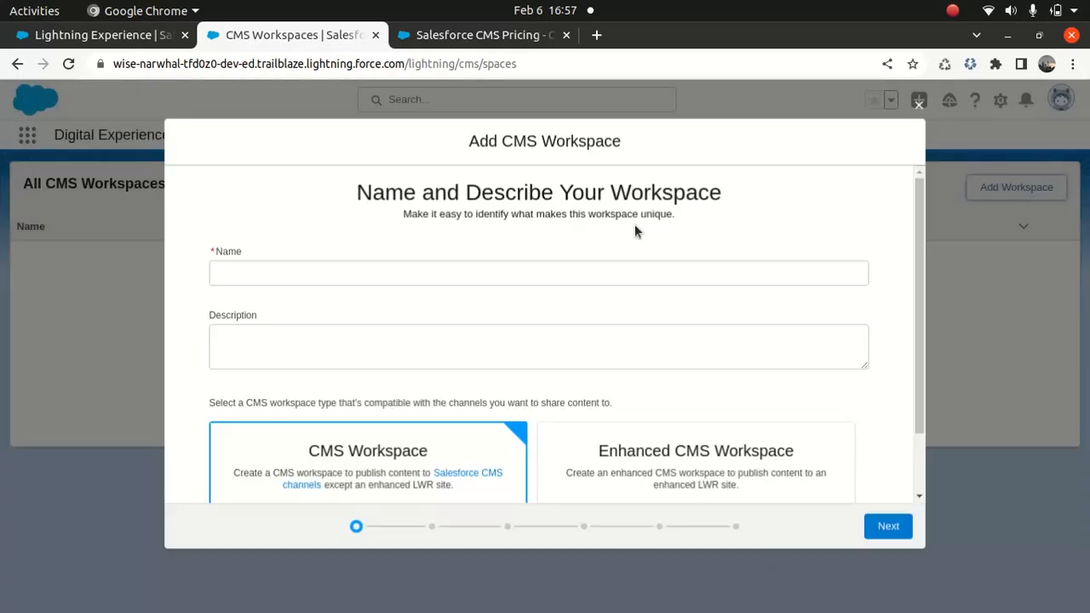
Enter "Support workspace" as the name and description, keep the CMS Workspace type, and continue to the channels.
left_click(394, 271)
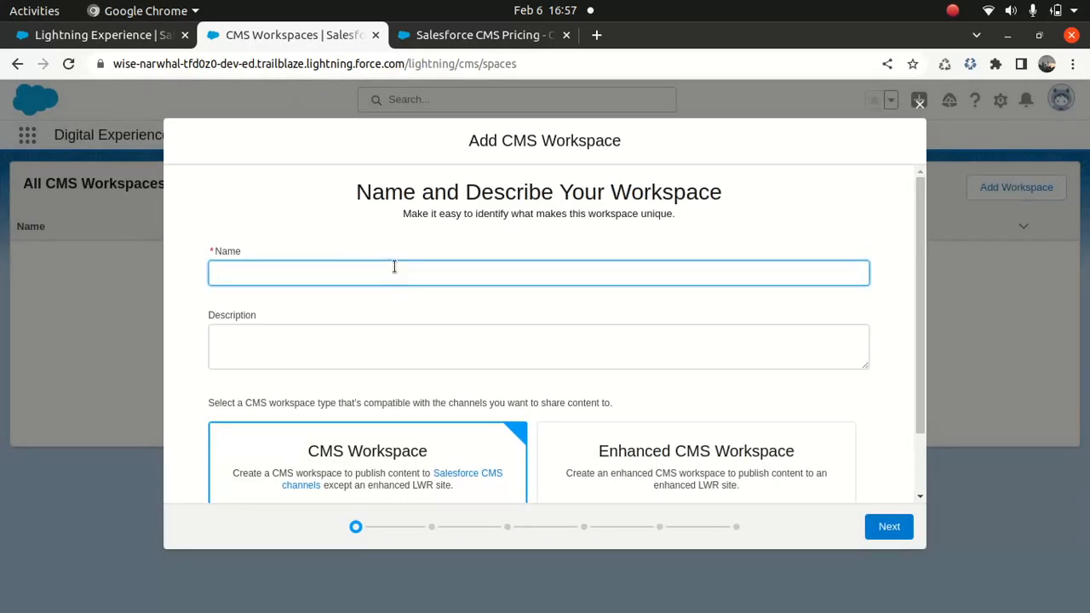
mouse_move(916, 286)
left_mouse_down()
mouse_move(920, 430)
mouse_move(907, 271)
left_mouse_up()
left_click(508, 275)
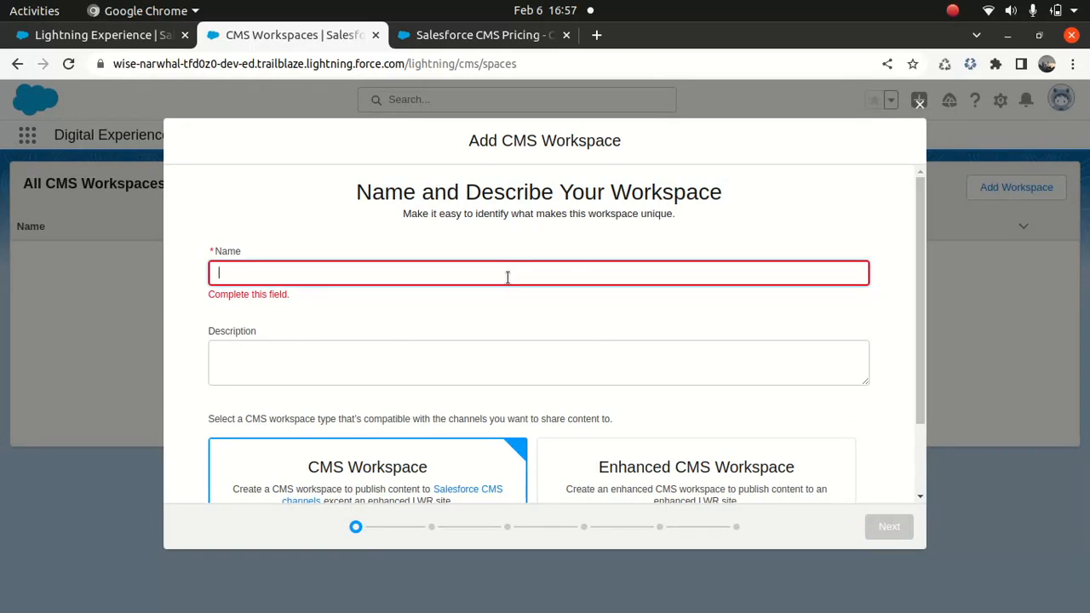
type("Support workspace")
left_click(360, 345)
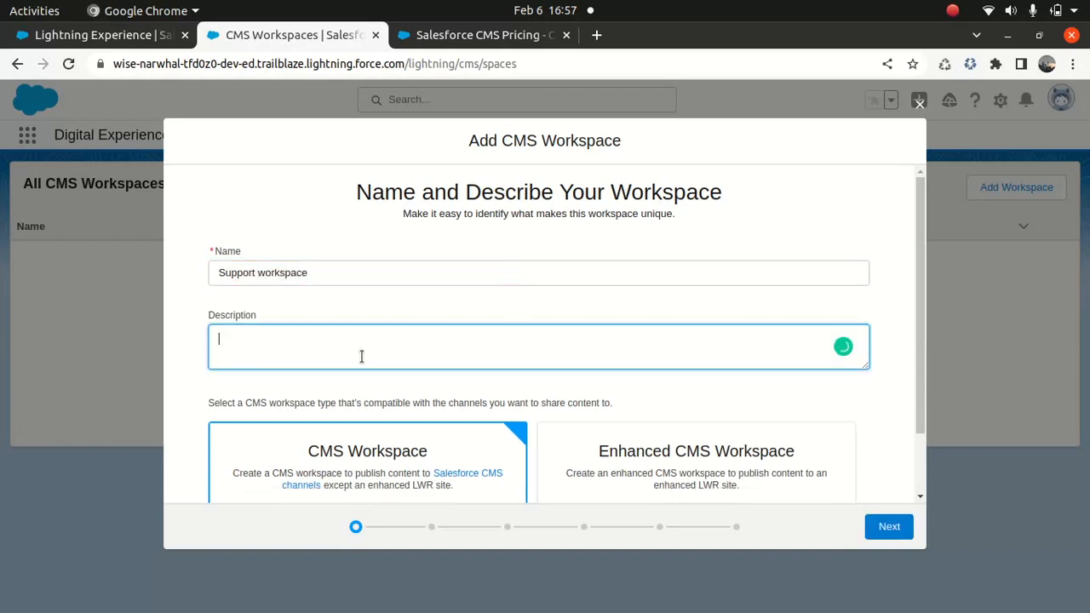
type("Support workspace")
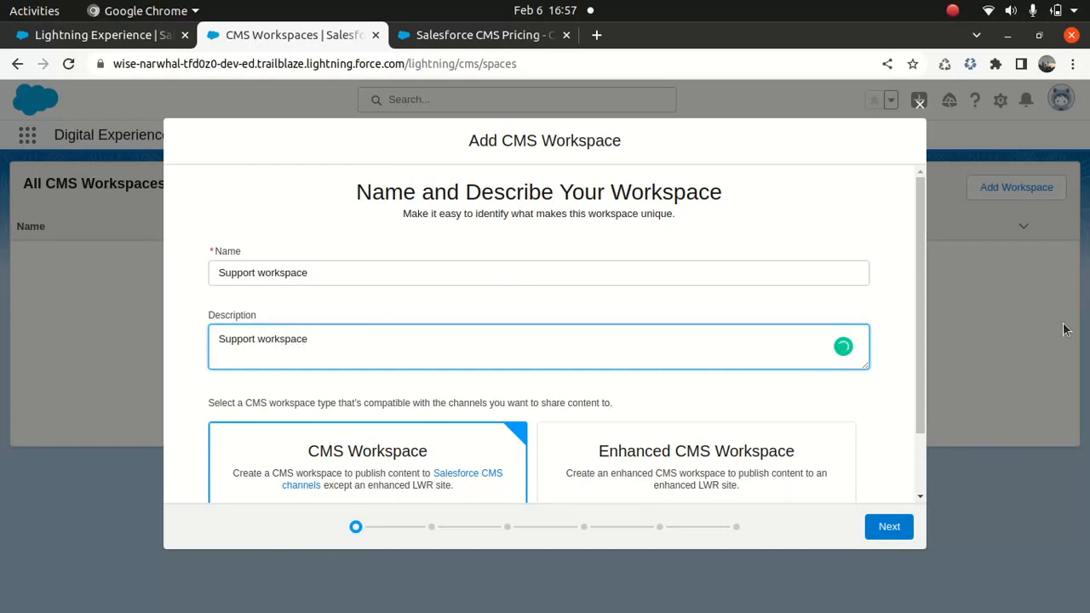
left_click_drag(920, 312, 731, 368)
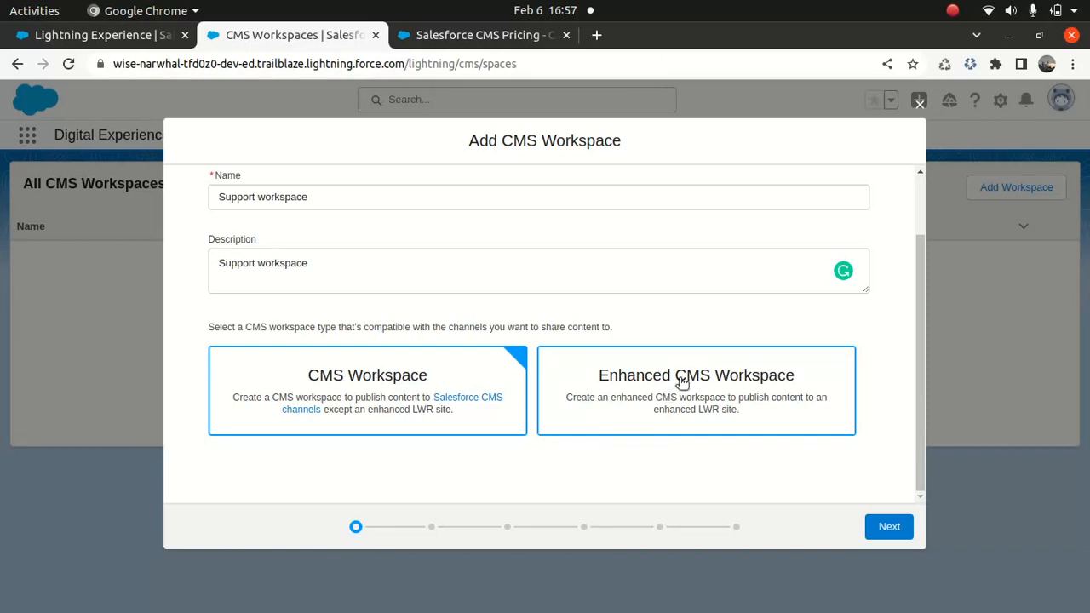
left_click(885, 526)
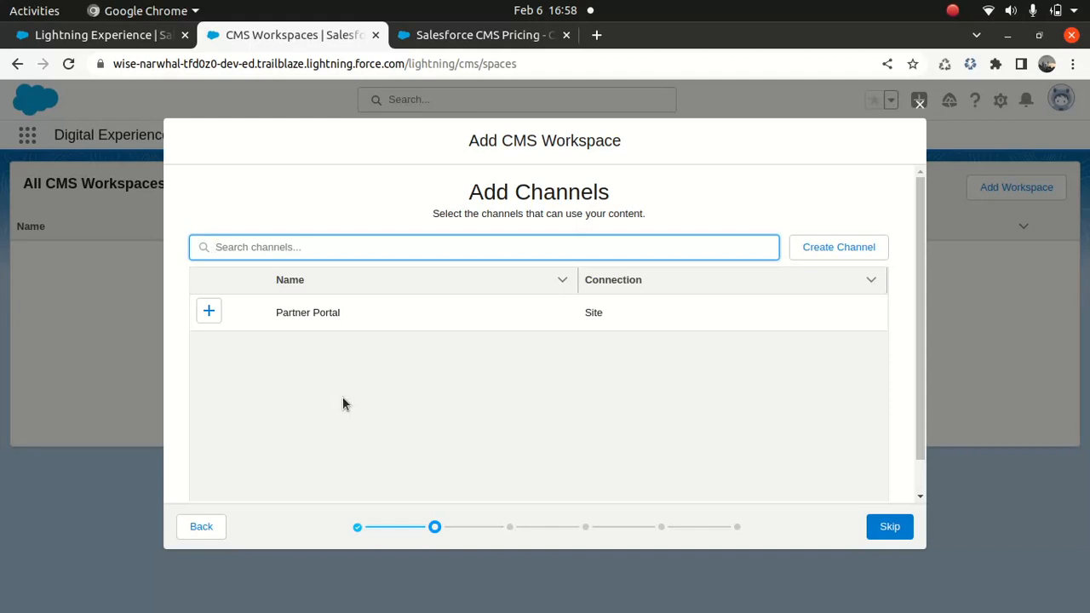
Add the Partner Portal channel to the workspace and continue past the contributors without adding any.
left_click(209, 312)
left_click(877, 535)
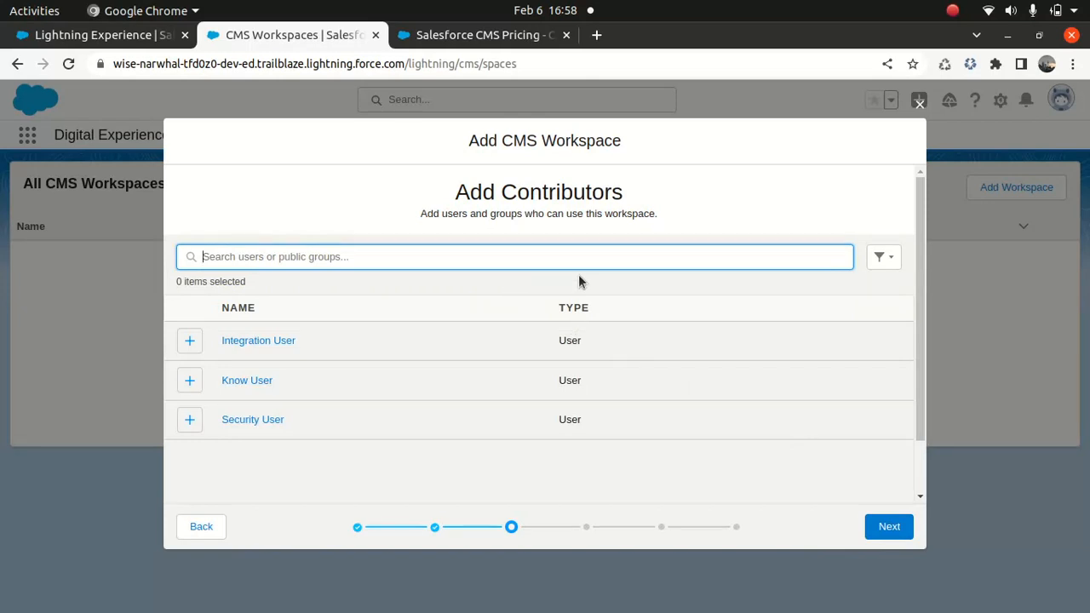
mouse_move(920, 340)
left_mouse_down()
mouse_move(932, 412)
mouse_move(922, 331)
left_mouse_up()
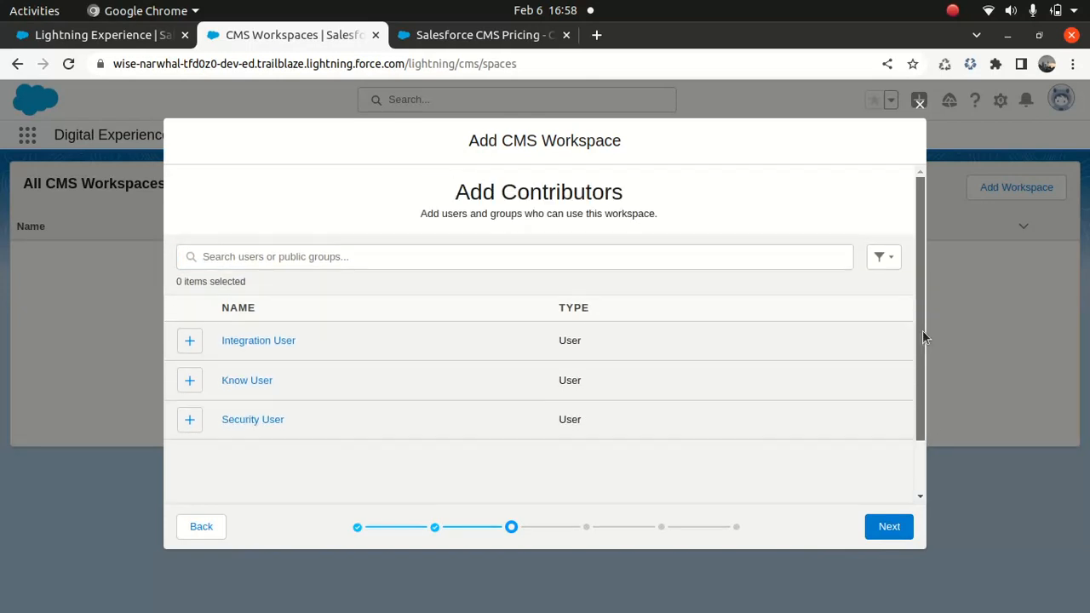
left_click(892, 535)
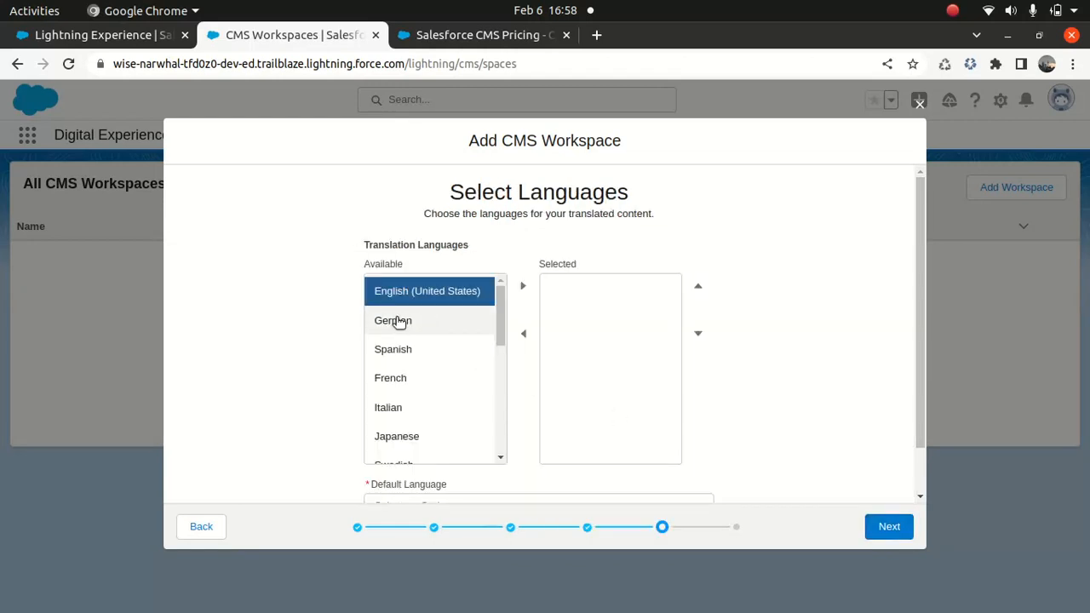
Select English (United States) and German as the workspace's translation languages.
left_click(522, 287)
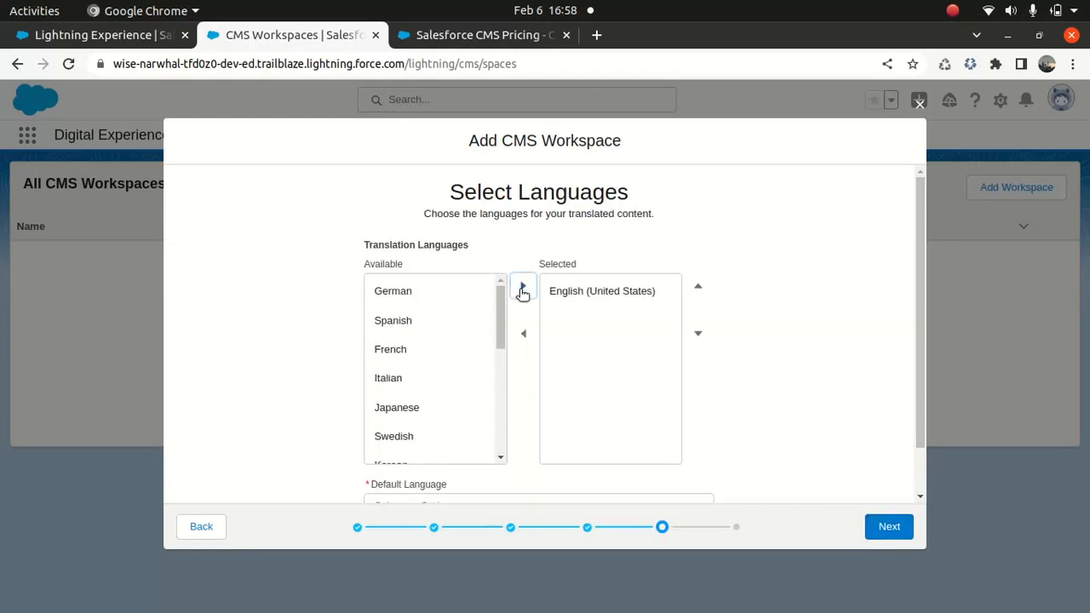
left_click(434, 290)
left_click(523, 288)
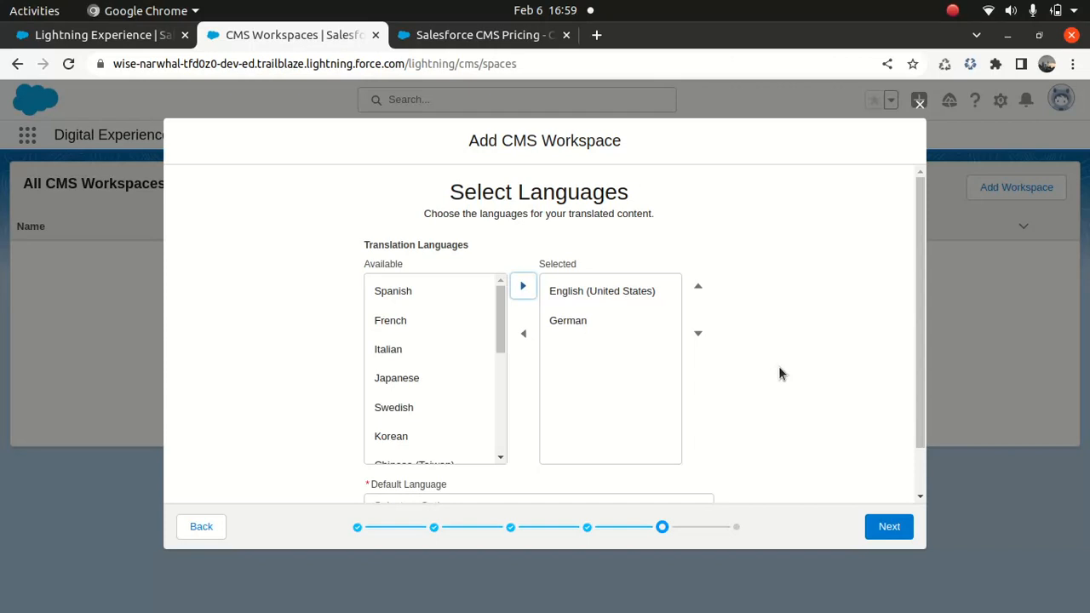
left_click(885, 528)
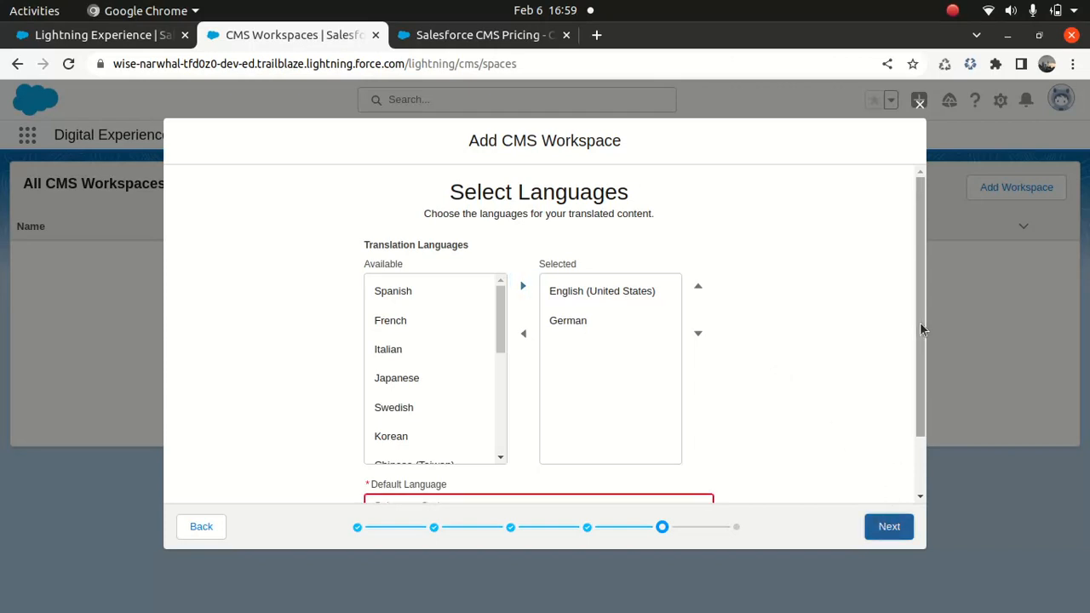
Set the default language to English (United States), review the workspace summary, and finish creating the workspace.
left_click_drag(919, 328, 918, 410)
left_click(680, 439)
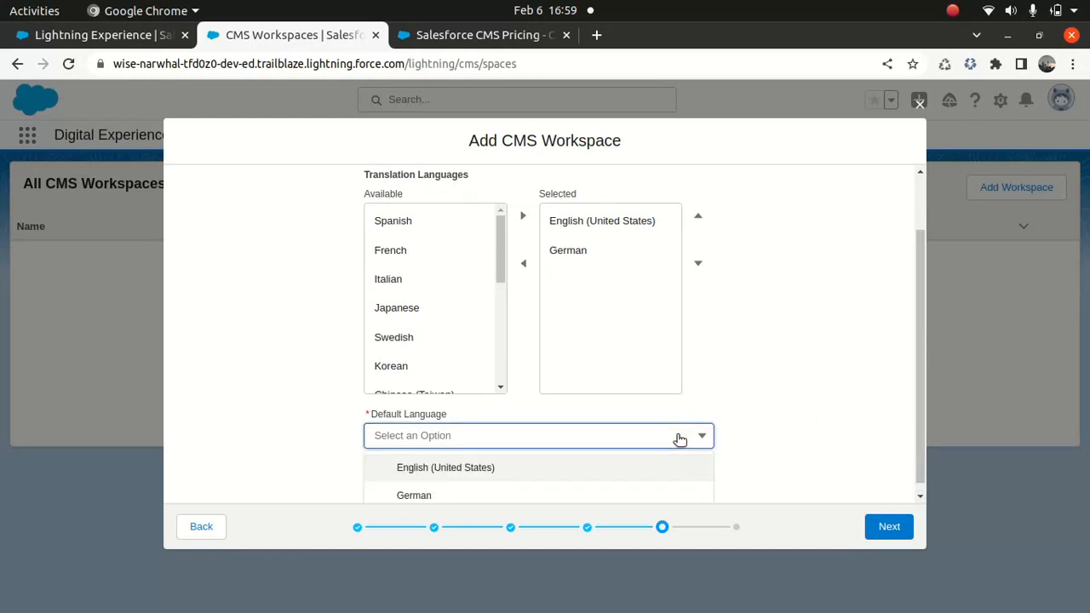
left_click(564, 469)
left_click(884, 528)
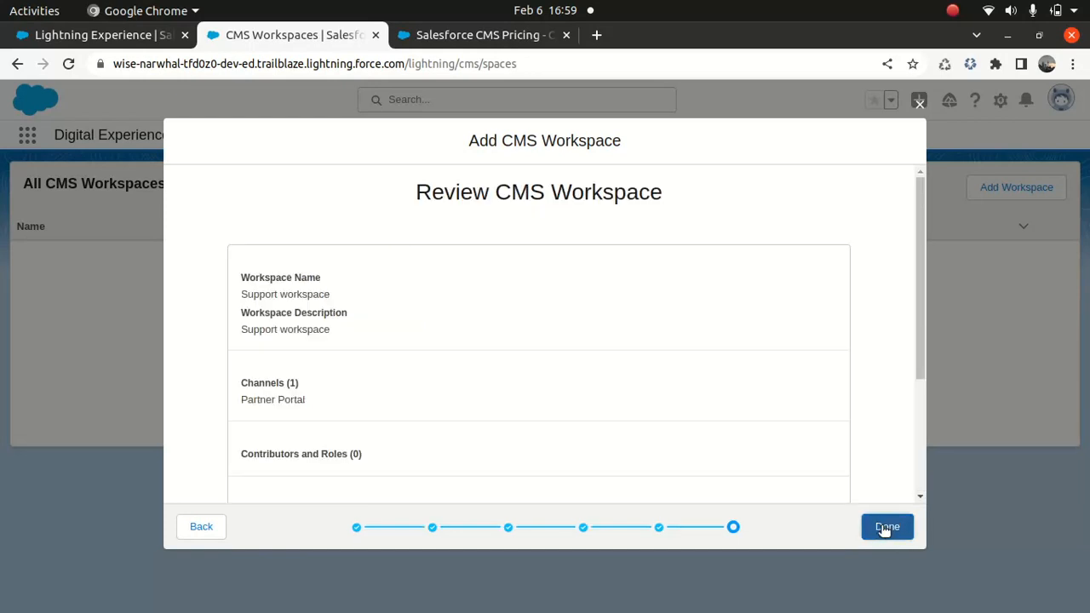
left_click_drag(922, 314, 901, 323)
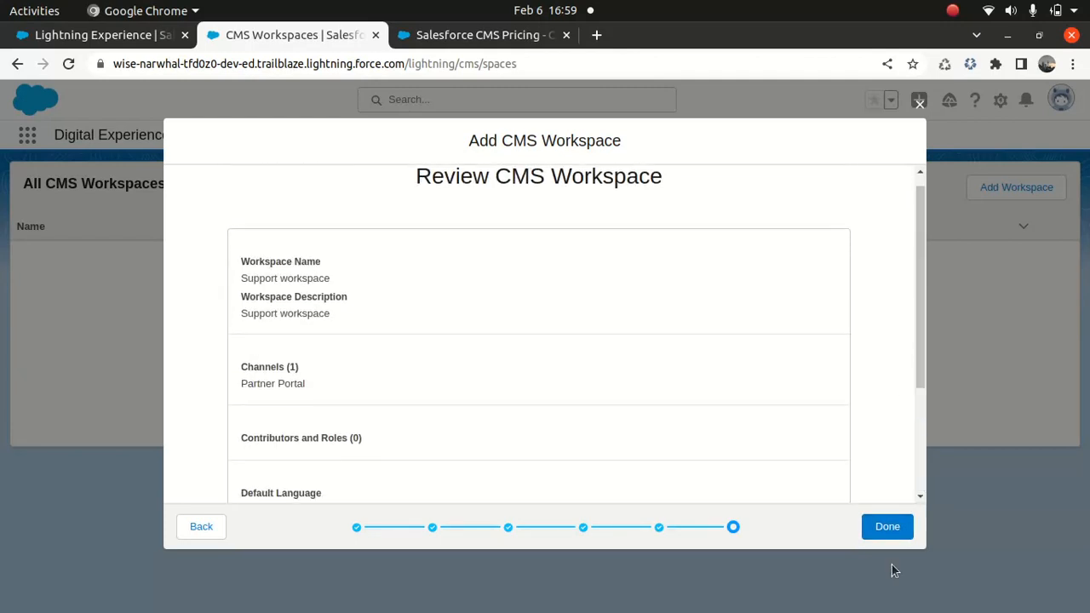
left_click(890, 527)
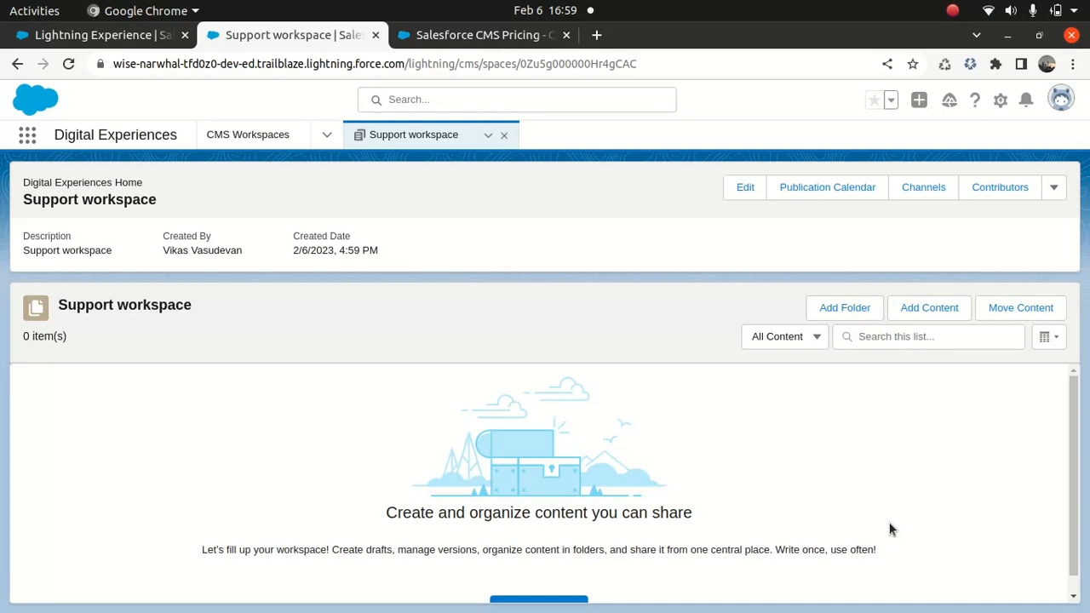
Add a folder named "Support folder" to the workspace and open it.
left_click(829, 313)
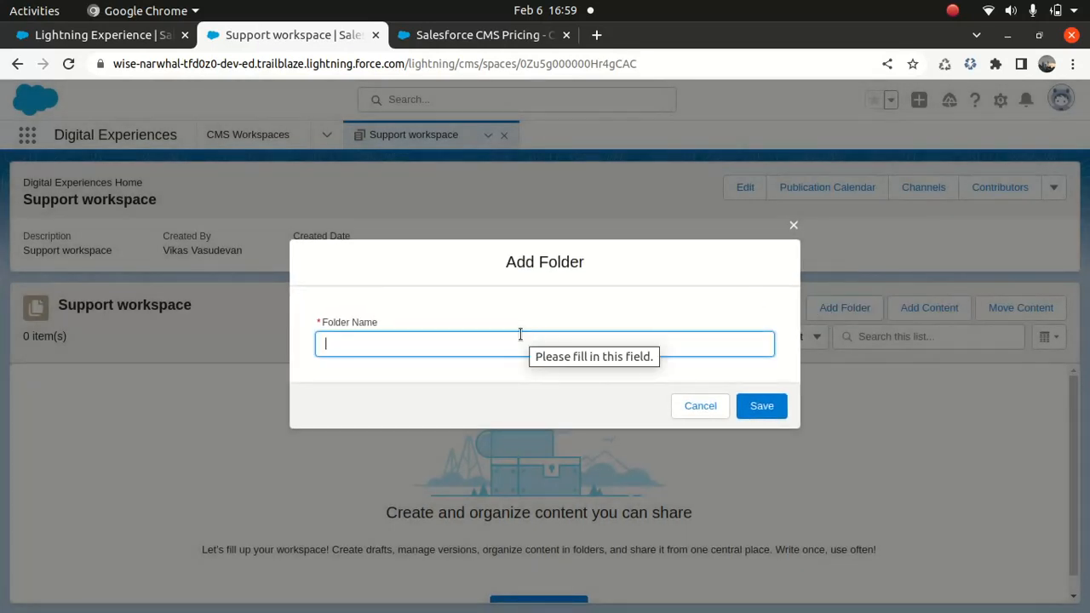
type("Support folder")
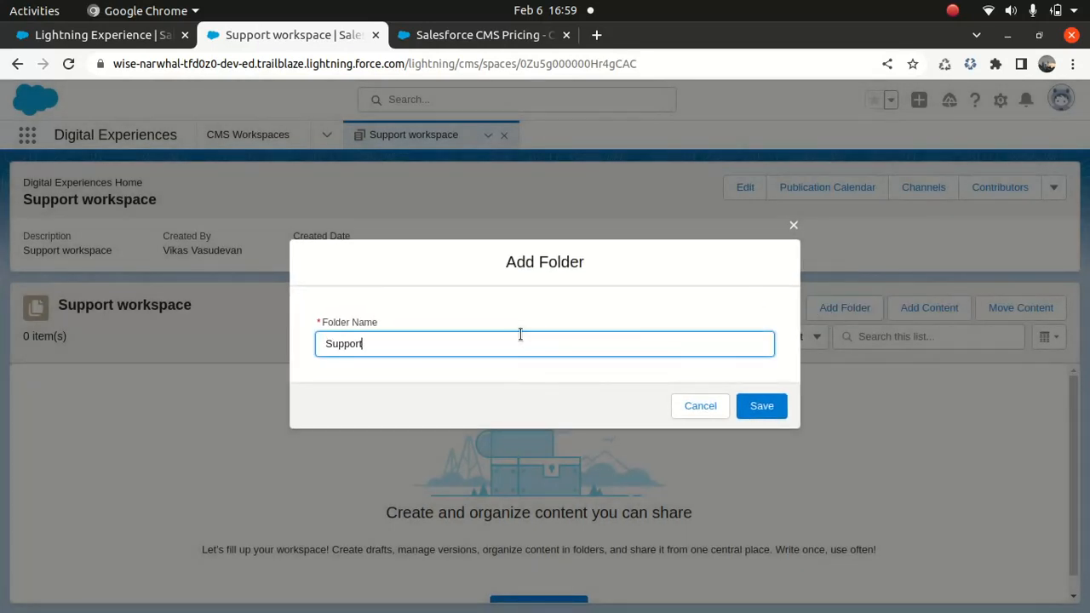
left_click(771, 409)
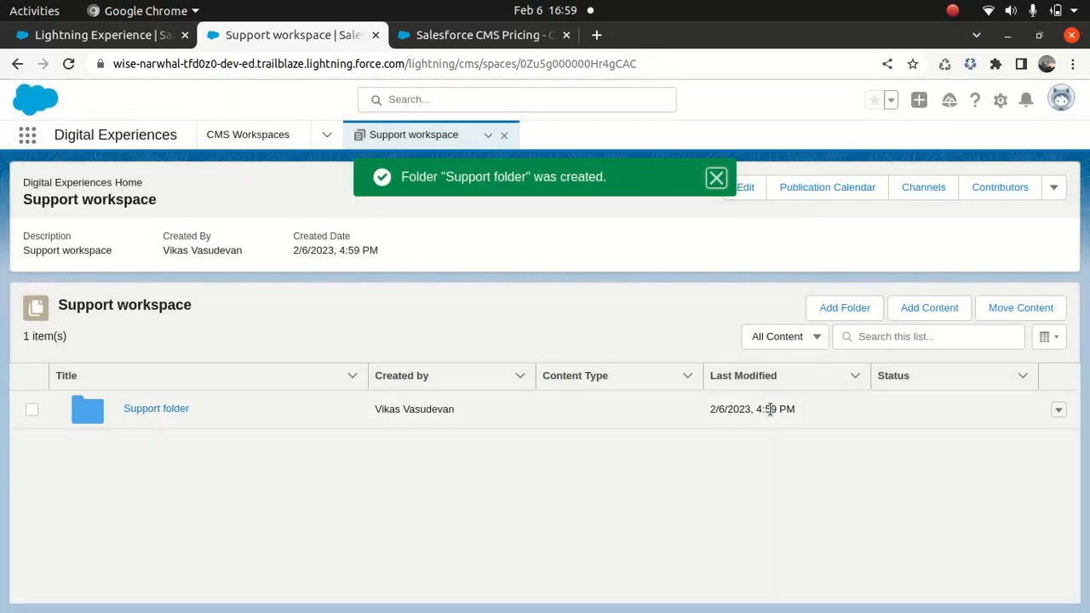
left_click(158, 408)
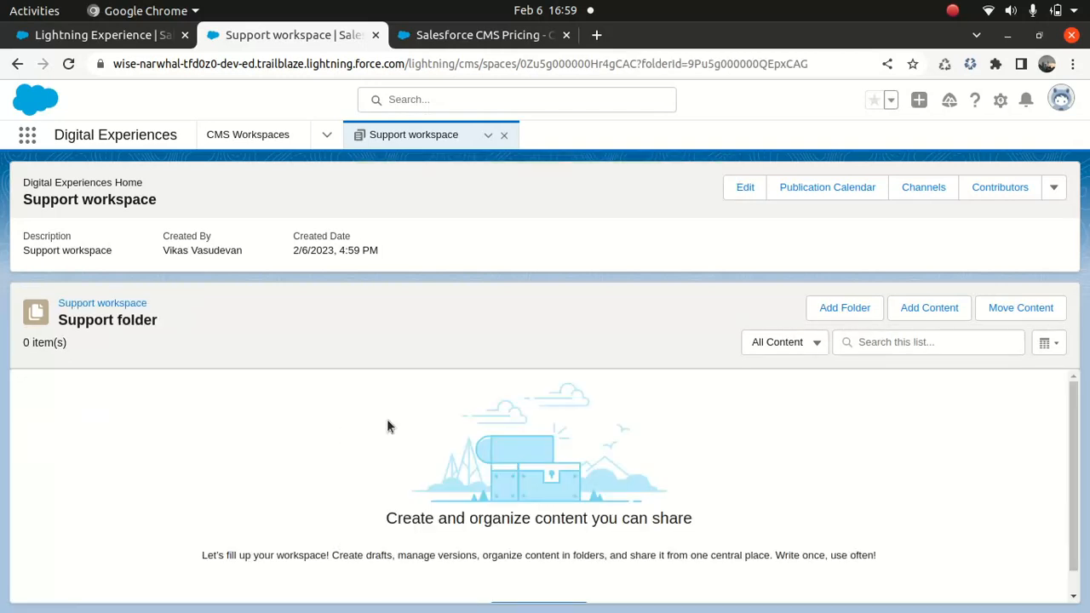
left_click(939, 308)
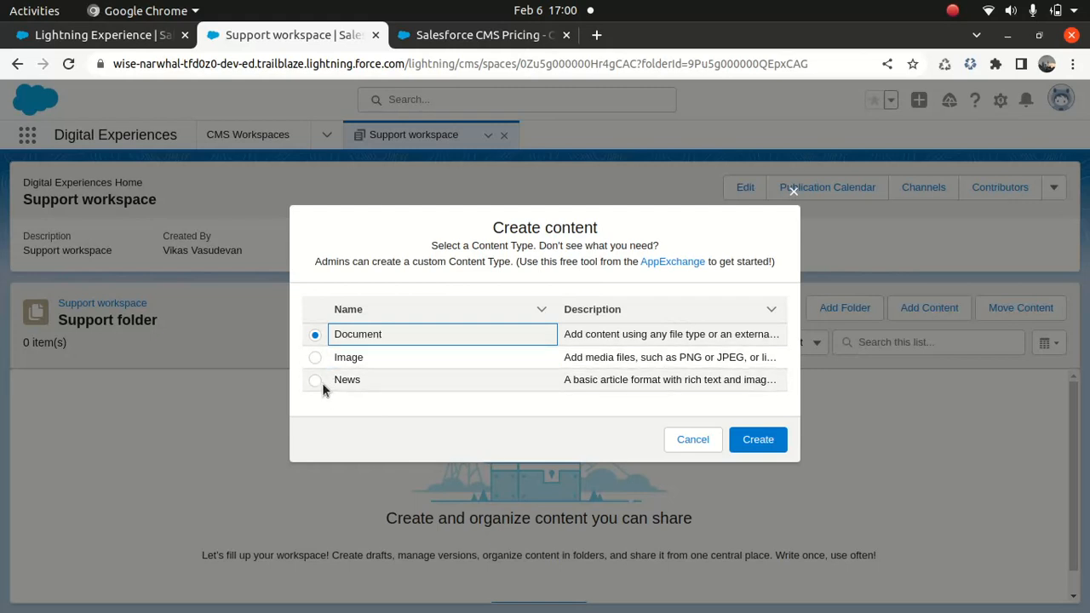
left_click(762, 446)
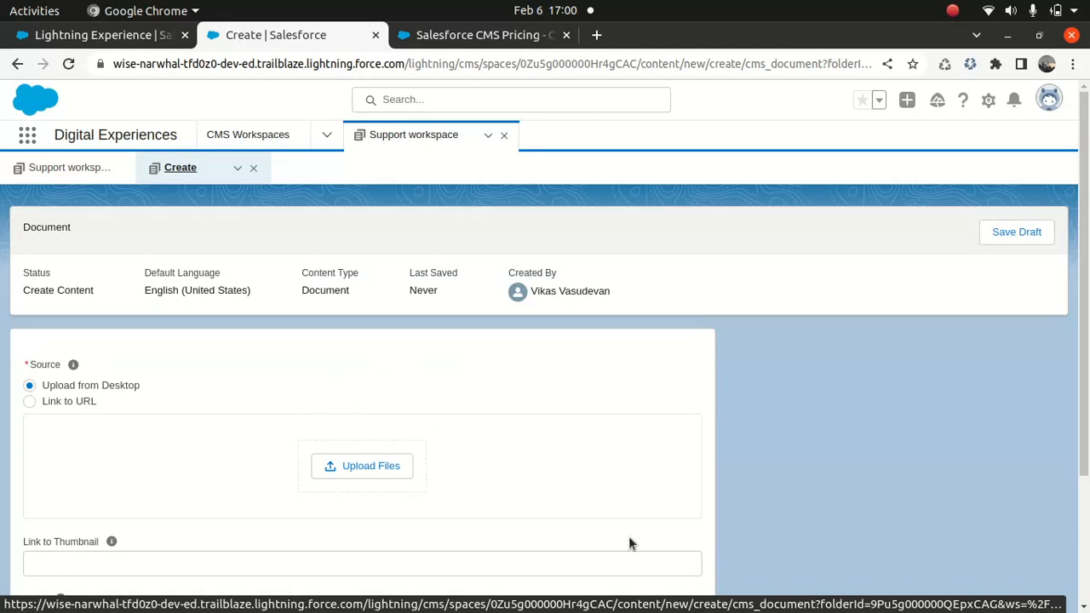
scroll(628, 543, "down", 4)
scroll(1071, 201, "up", 4)
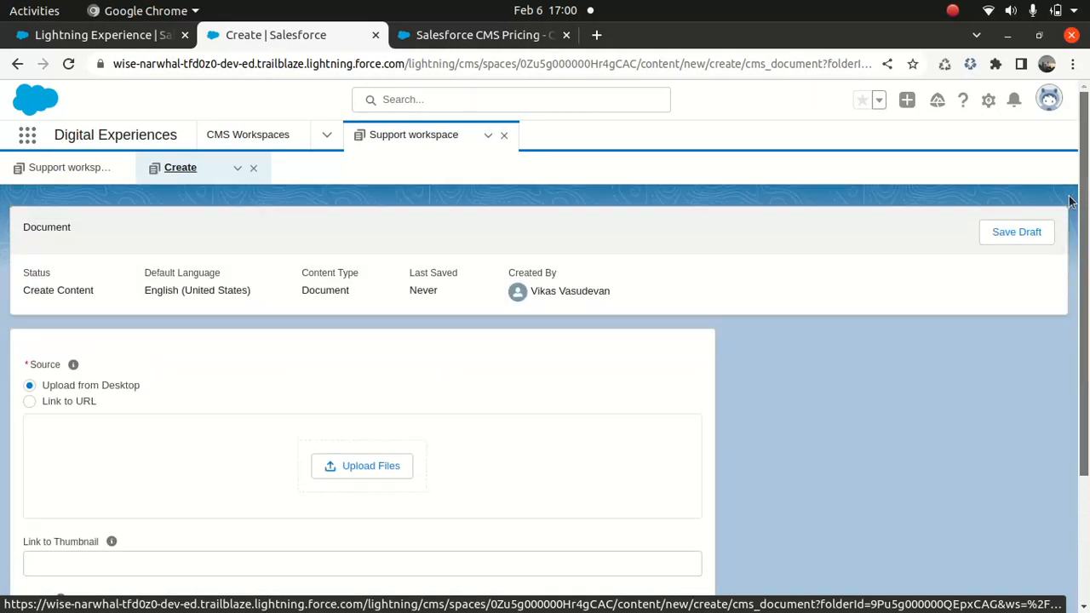
left_click(253, 169)
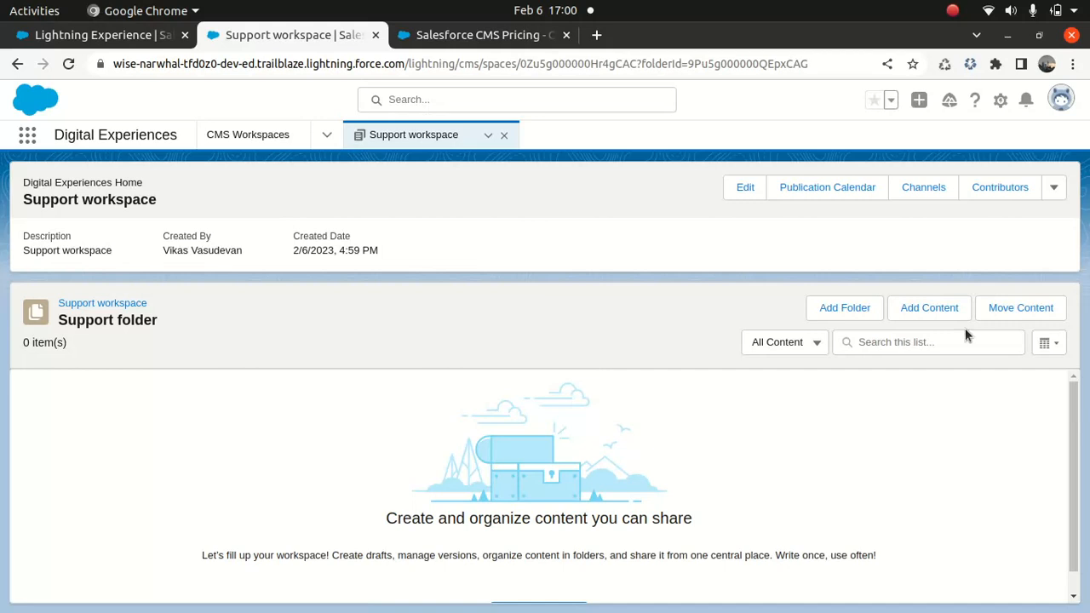
Create a new content item of type News in the Support folder.
left_click(929, 311)
left_click(336, 380)
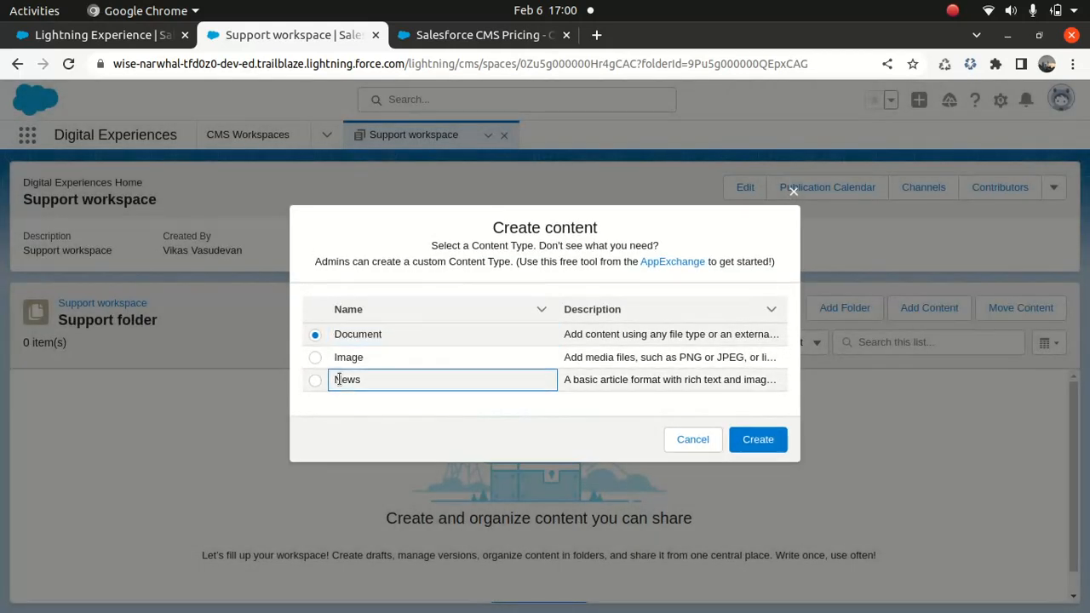
left_click(314, 381)
left_click(758, 440)
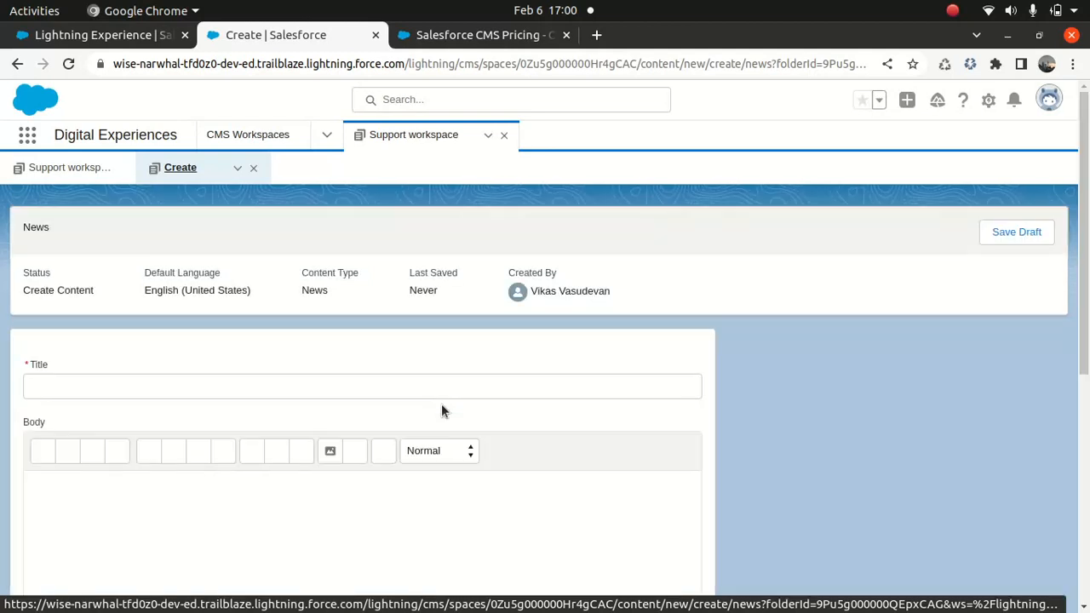
Enter "Chat gpt vs Lamda AI" as the title of the news item.
left_click(278, 391)
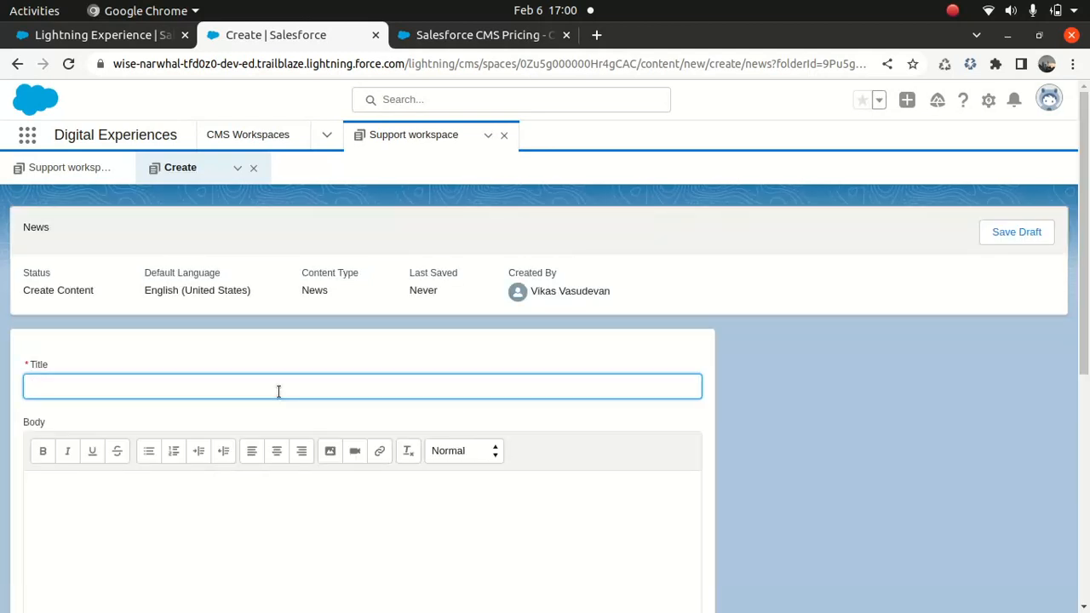
type("Chat gpo")
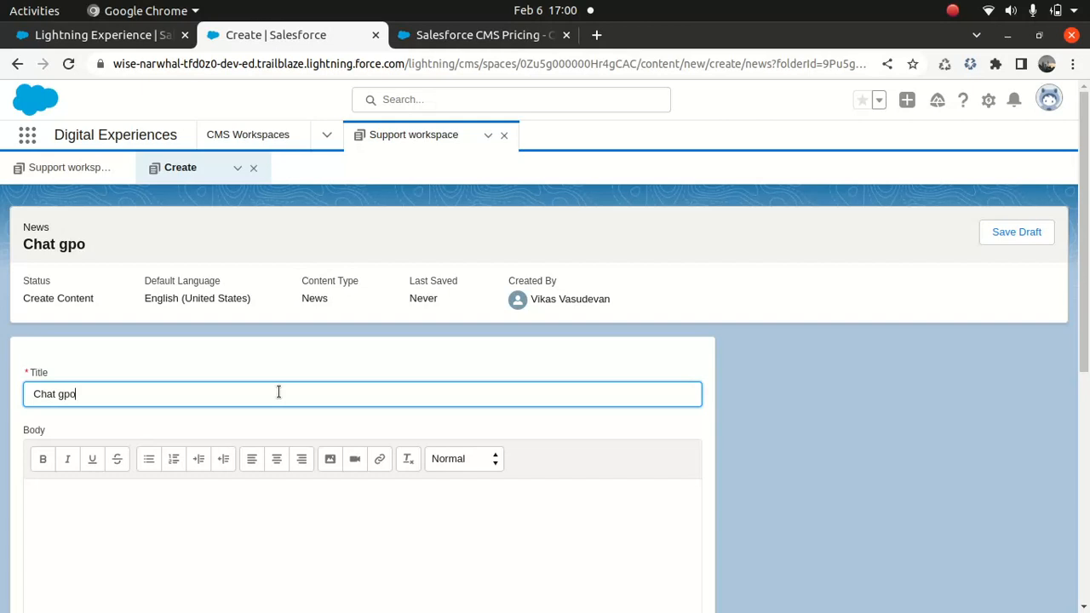
key("BackSpace")
type("pt")
key("BackSpace")
key("BackSpace")
type("t vs Lamda AI")
key("Tab")
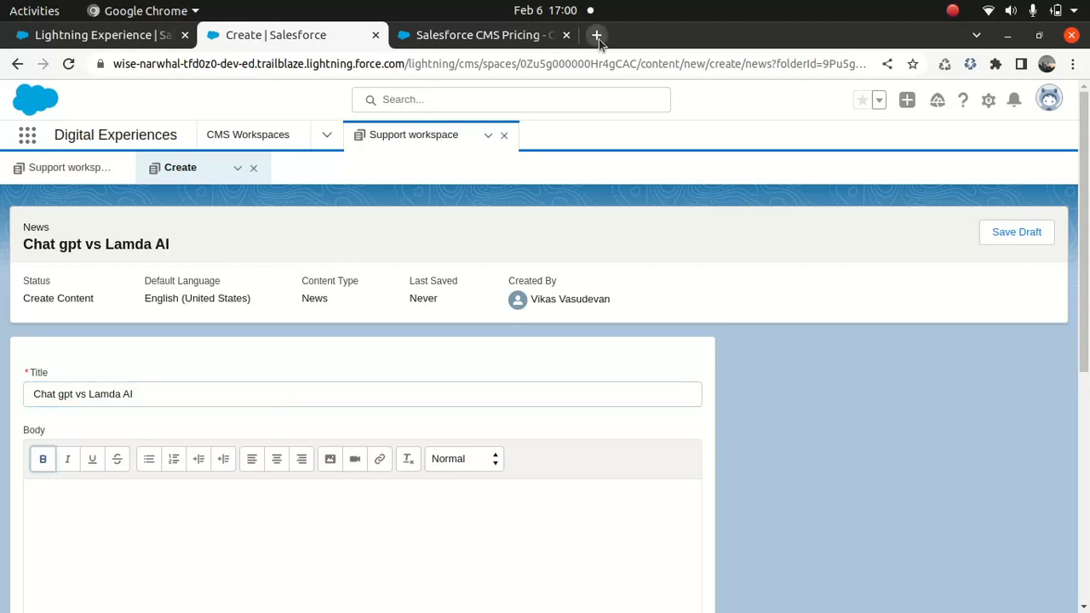
Search the web in a new tab for "cHATgpt VS LAMDA AI" and open the article "LaMDA vs. ChatGPT: Similarities & Differences Of Each AI (2023)".
left_click(596, 35)
type("cHAT")
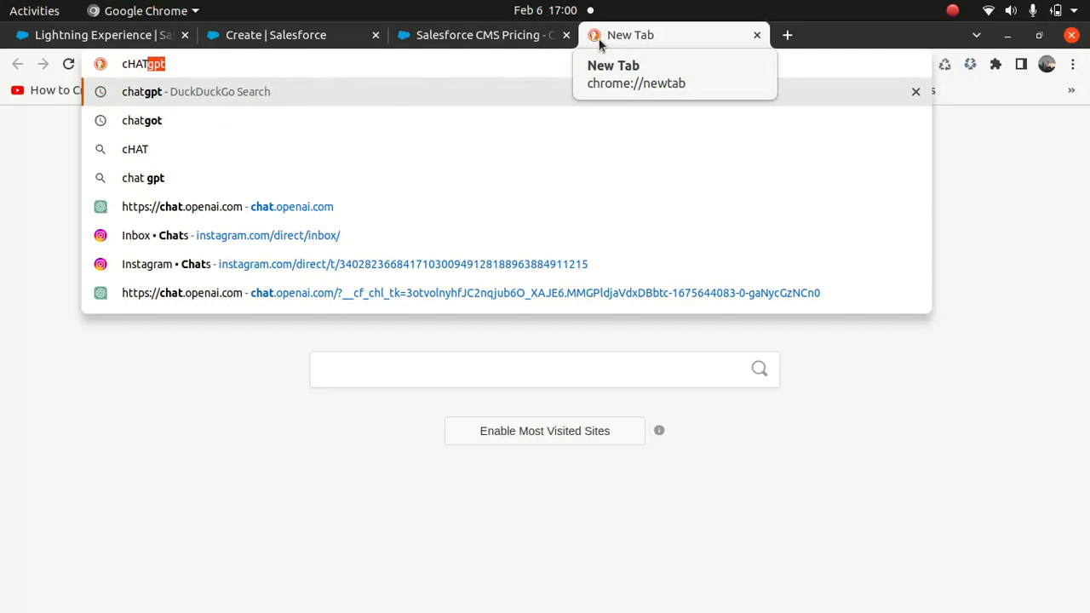
type("gpt VS")
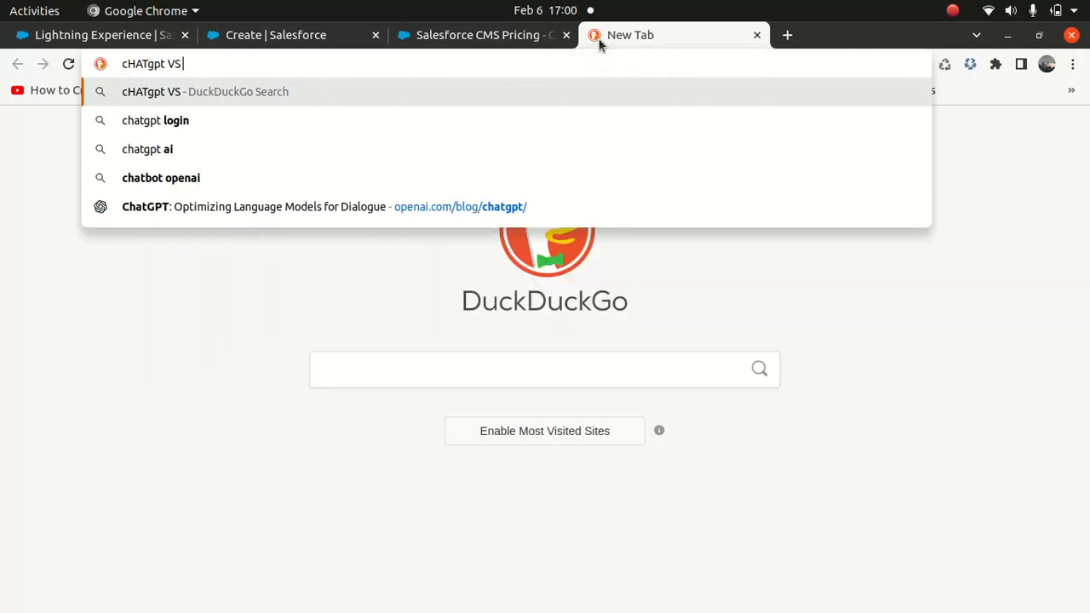
type(" LAMDA AI")
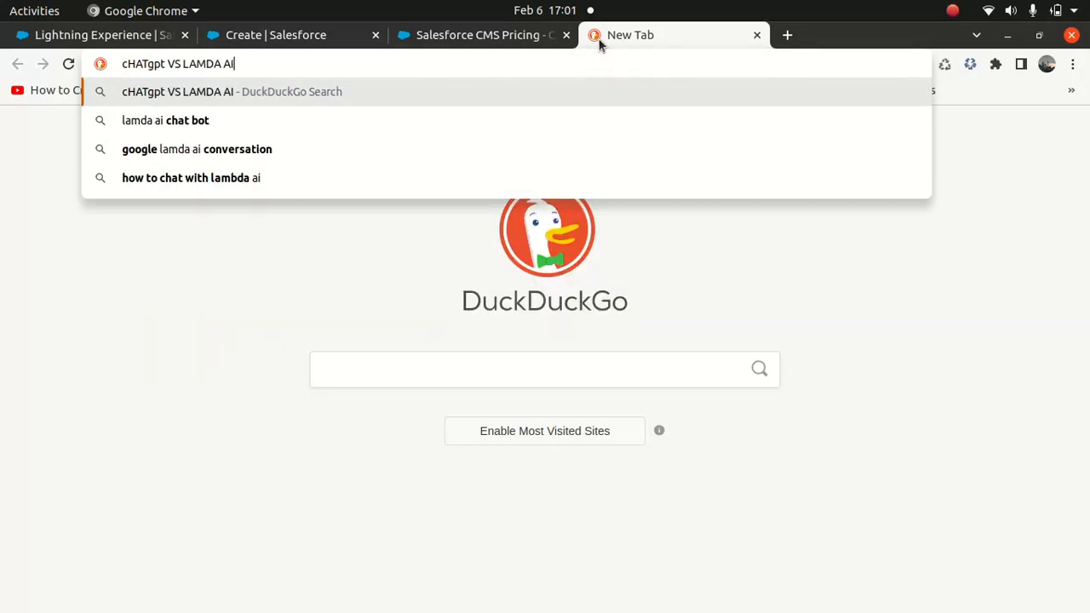
key("Return")
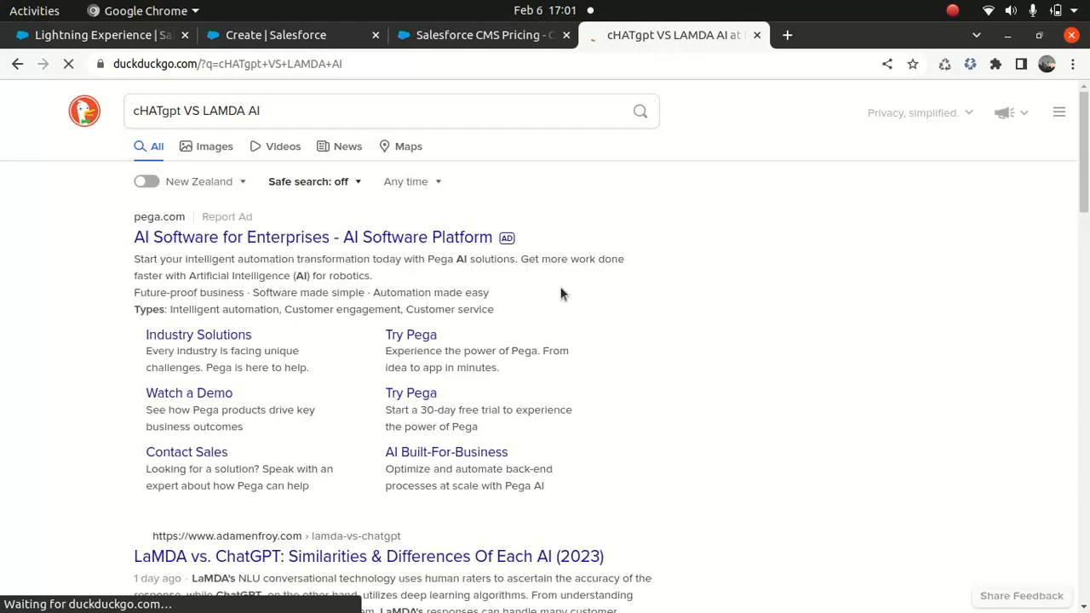
left_click(415, 560)
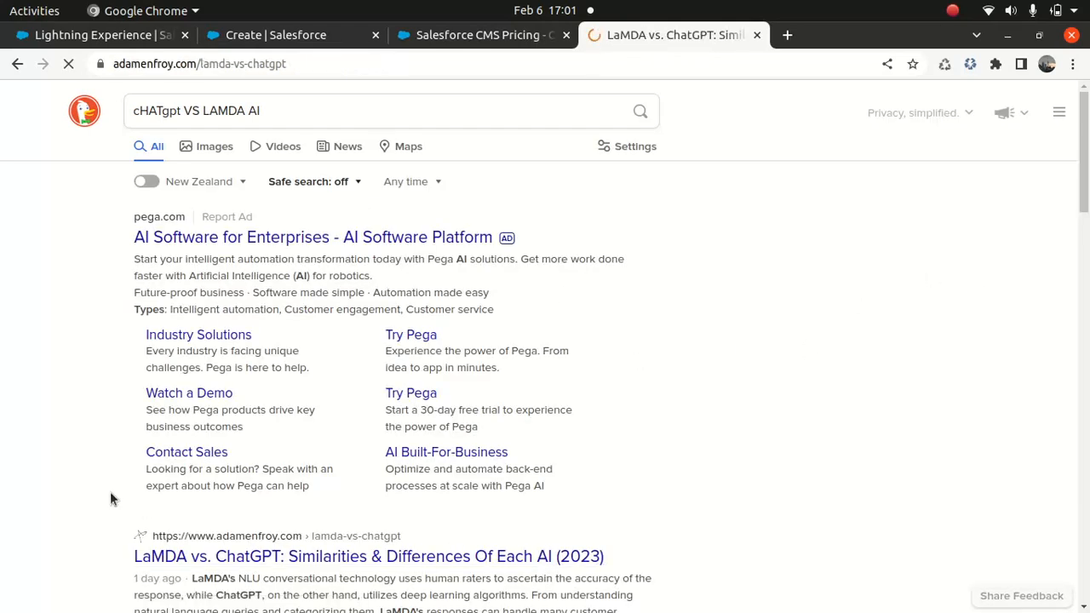
Dismiss the masterclass pop-up and copy the article text from "LaMDA is a proprietary AI technology" through "does not require any programming or configuration.".
scroll(110, 497, "down", 5)
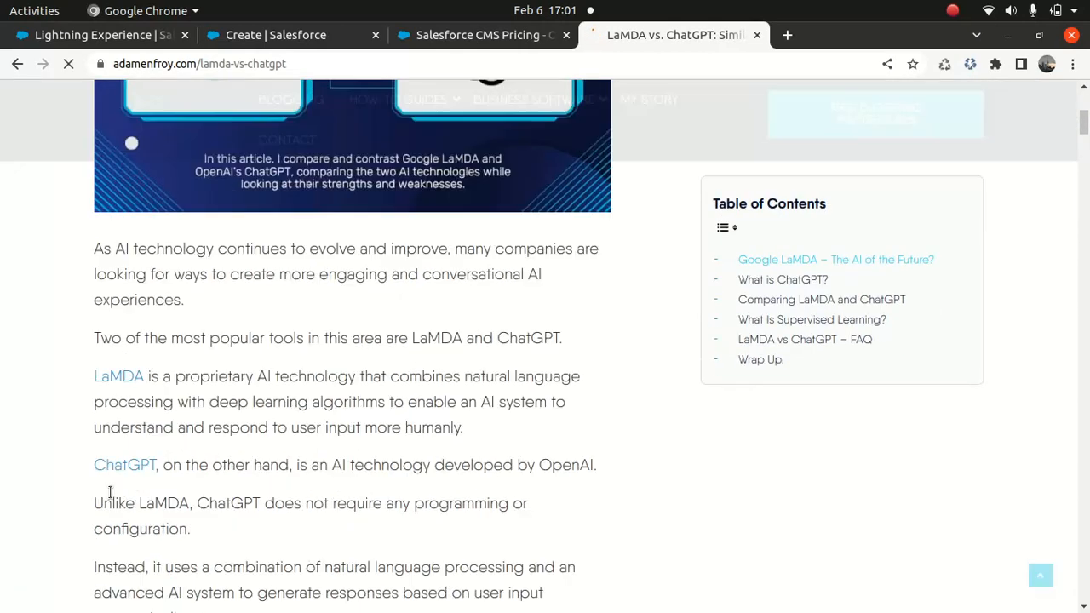
scroll(109, 492, "down", 1)
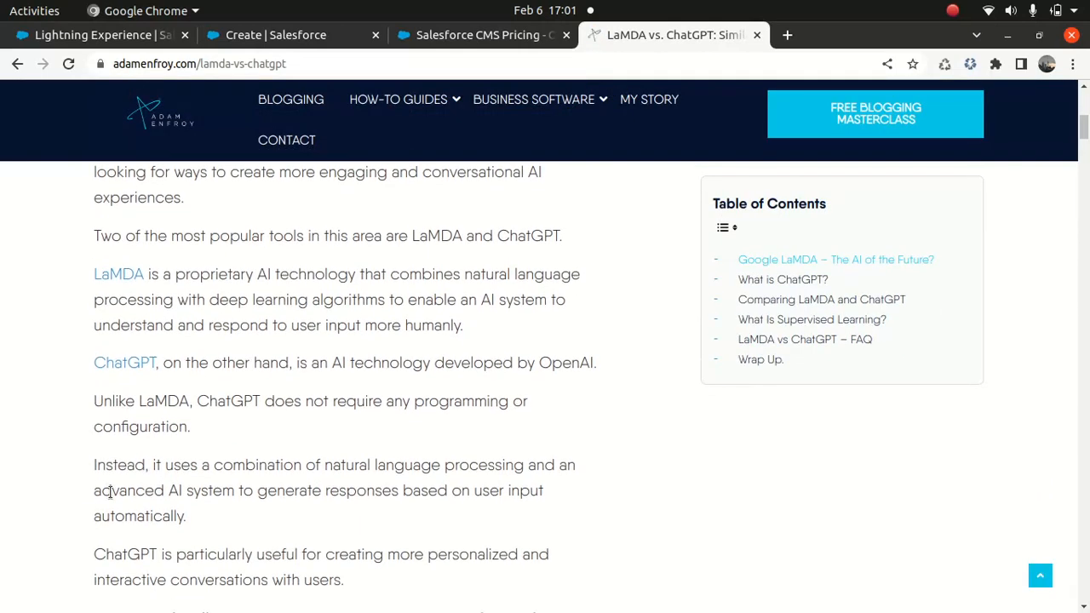
left_click_drag(95, 237, 257, 516)
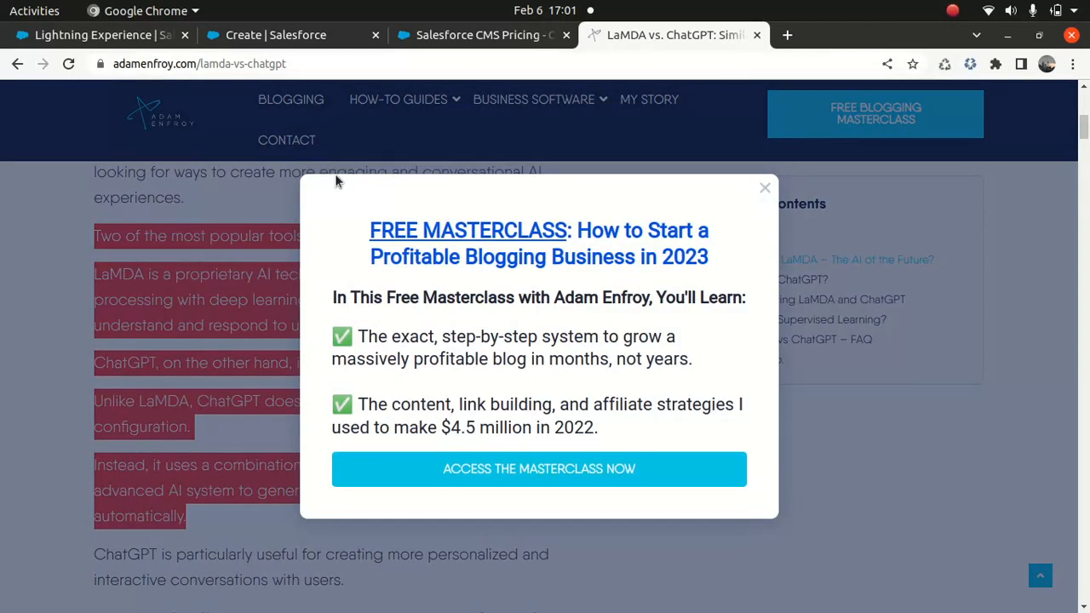
left_click(768, 188)
left_click(769, 188)
left_click_drag(194, 426, 92, 274)
key("ctrl+c")
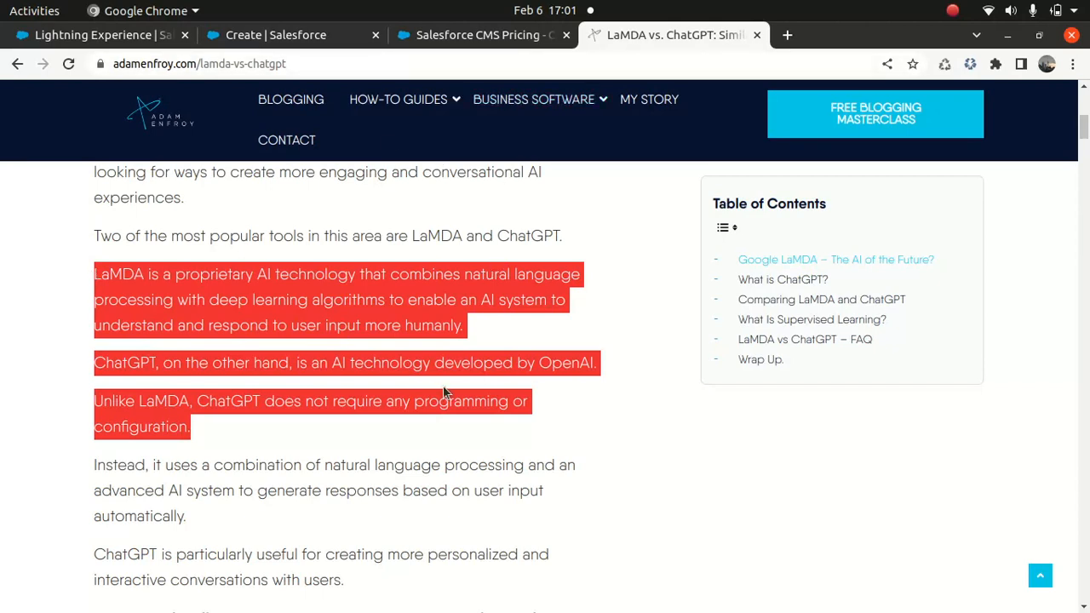
Return to the Salesforce news item and paste the copied article paragraphs into its Body.
left_click(475, 38)
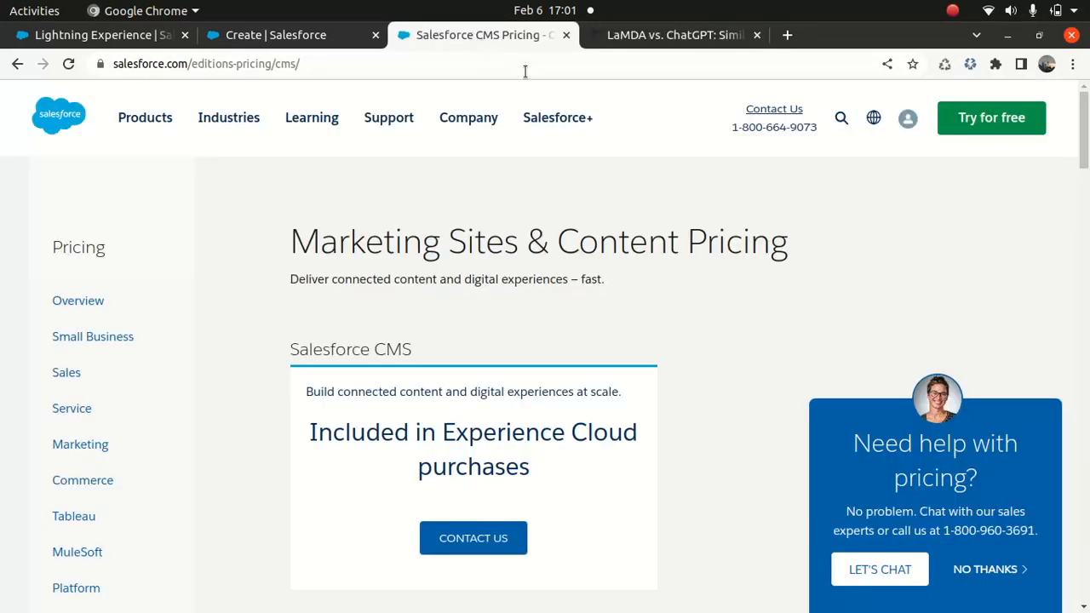
left_click(619, 43)
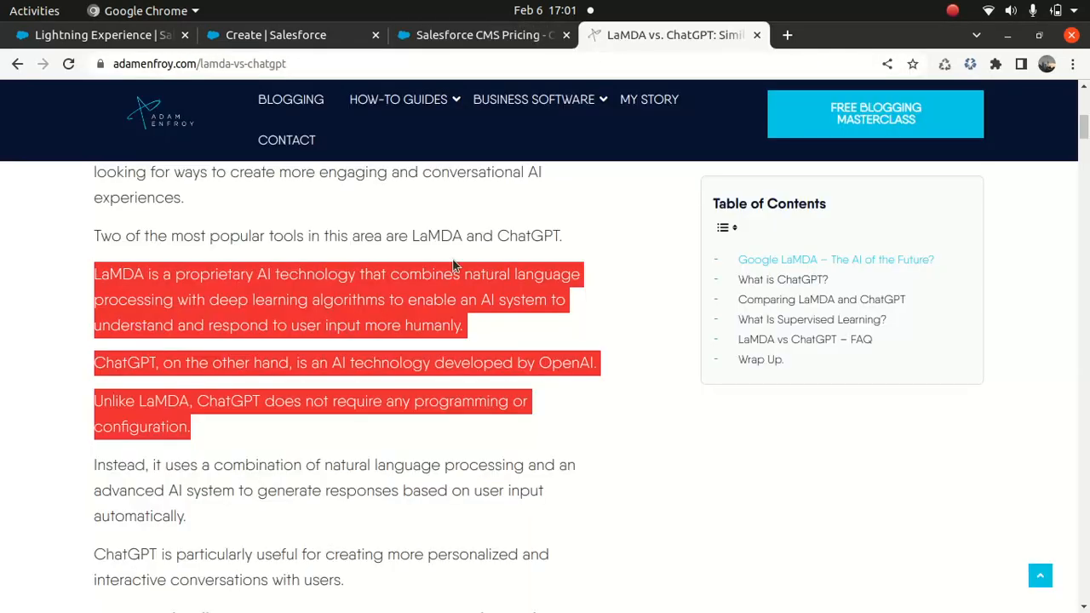
left_click(312, 45)
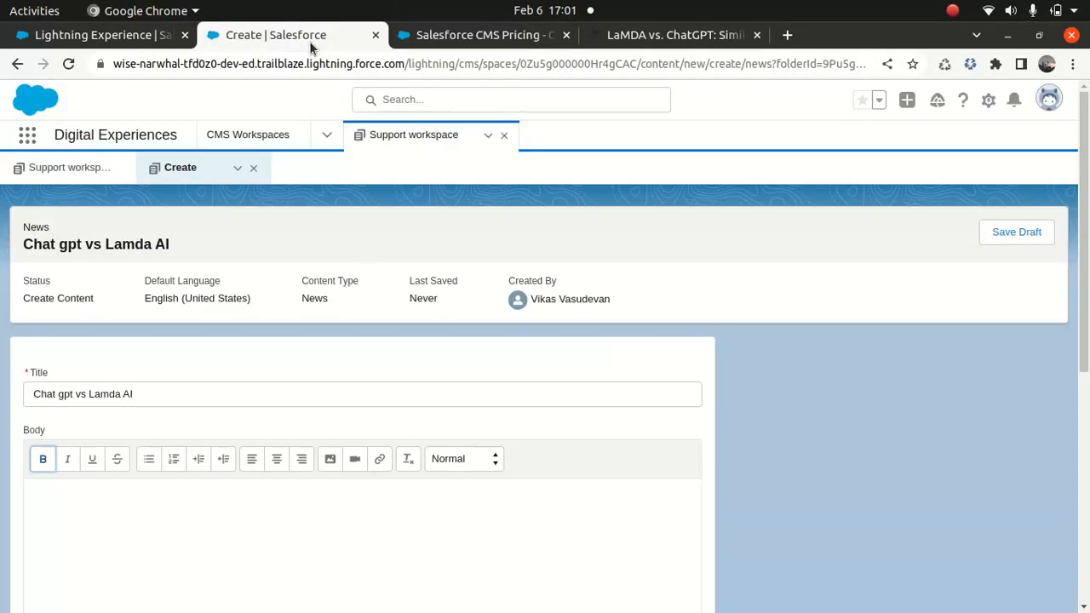
left_click(158, 545)
key("ctrl+v")
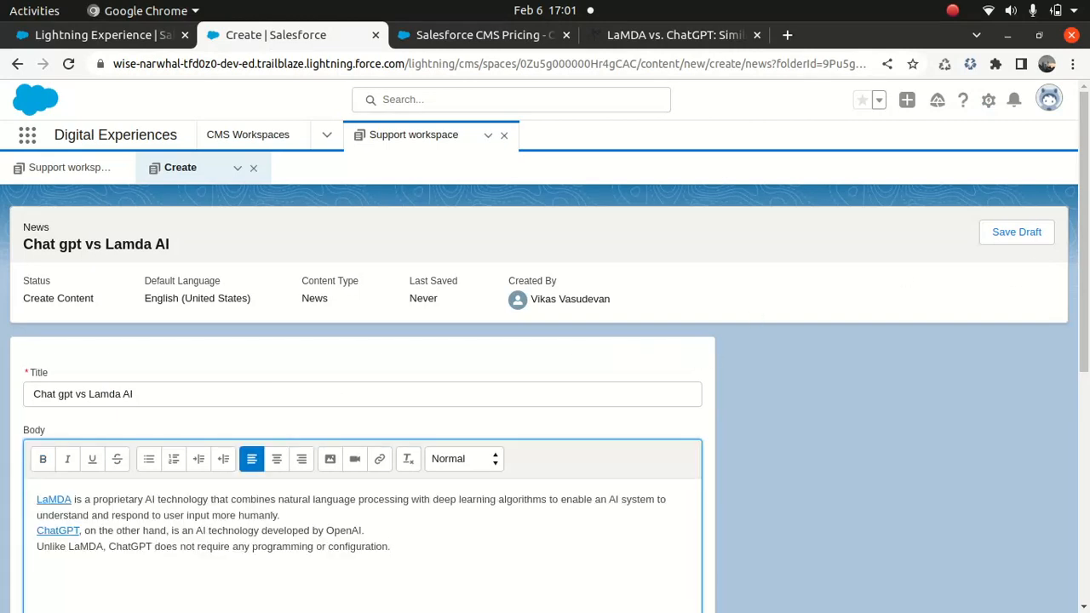
Review the remaining fields of the news item and save it as a draft.
scroll(712, 358, "down", 3)
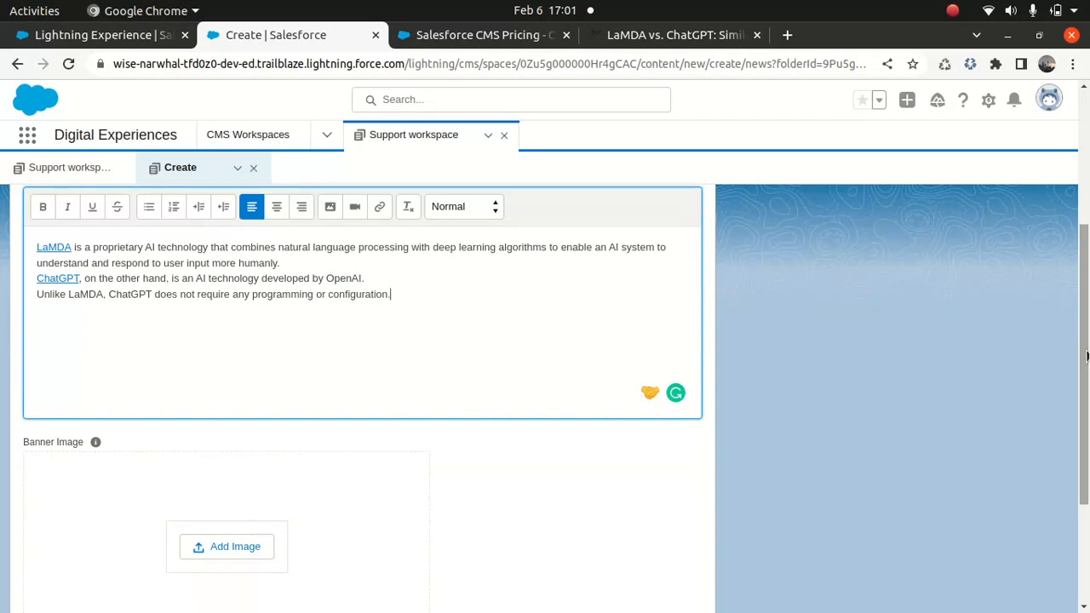
scroll(1086, 356, "down", 2)
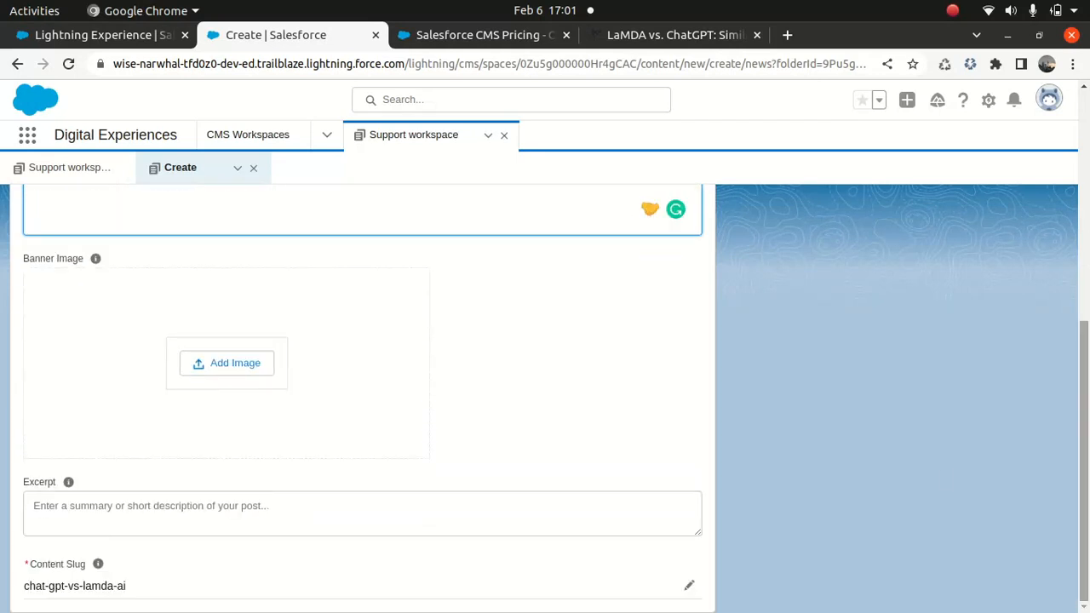
scroll(1085, 541, "up", 5)
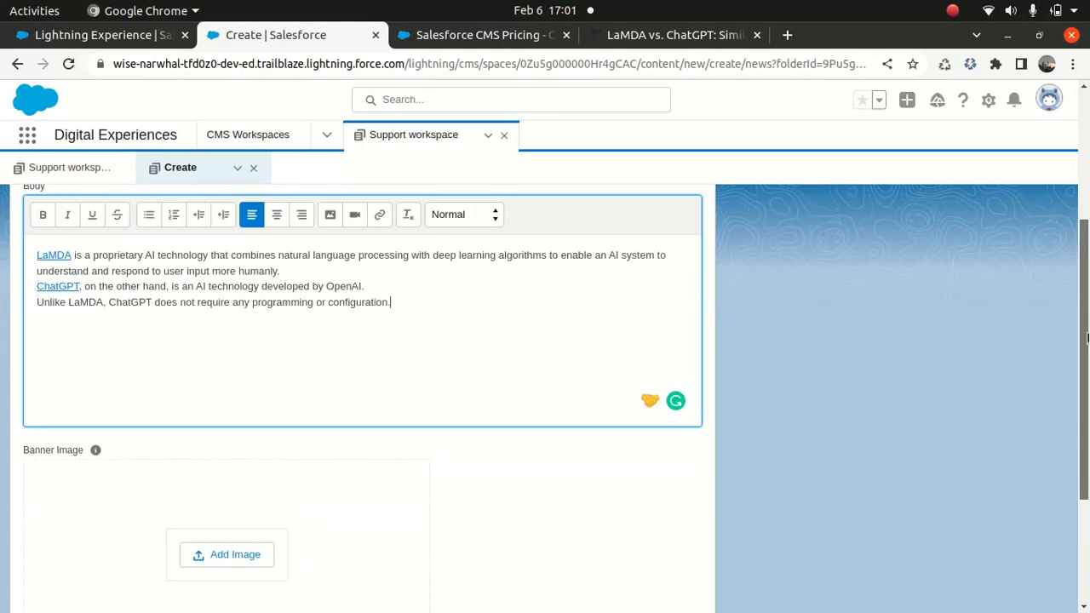
left_click(1015, 231)
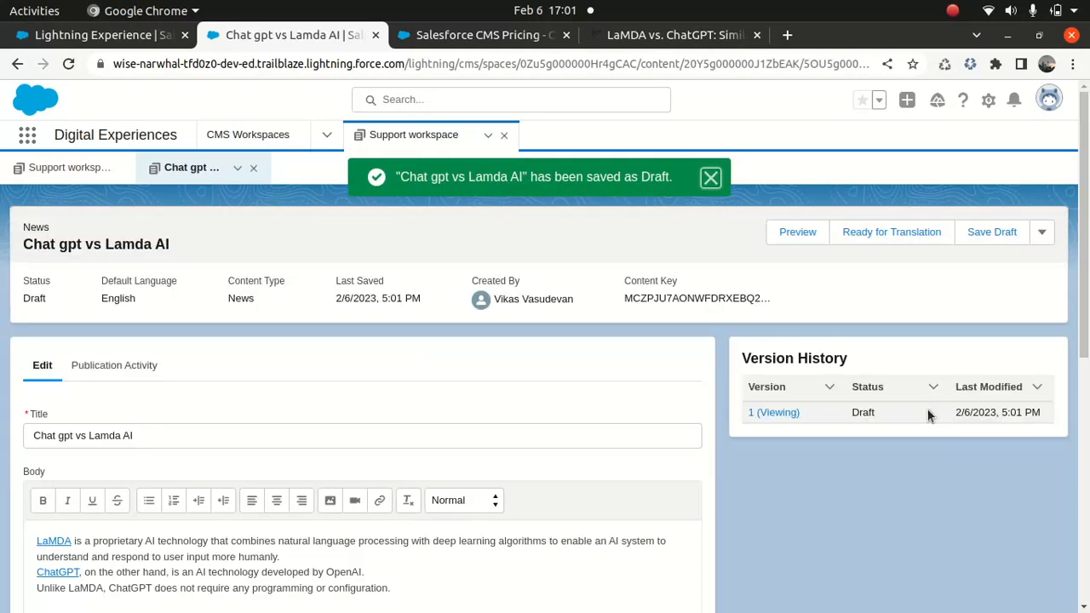
Publish the "Chat gpt vs Lamda AI" news item and look over its published details.
left_click(1039, 237)
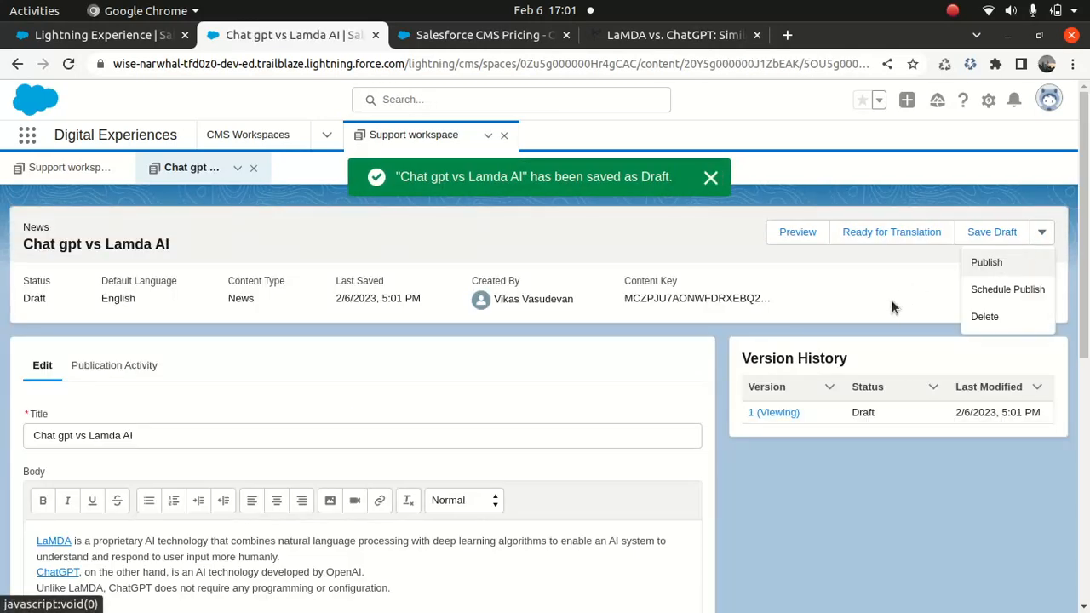
left_click(978, 264)
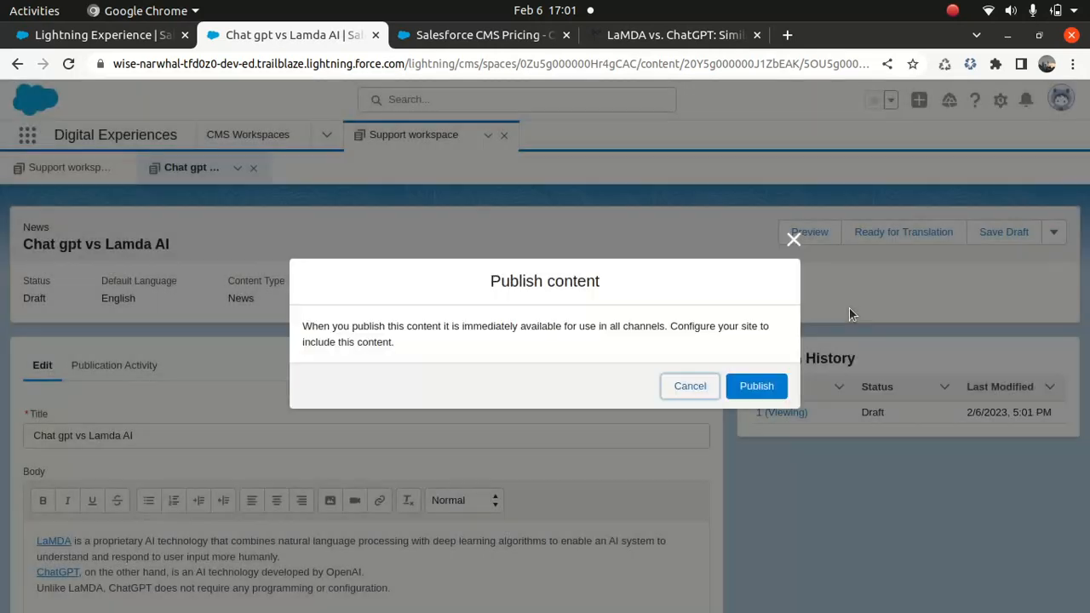
left_click(758, 386)
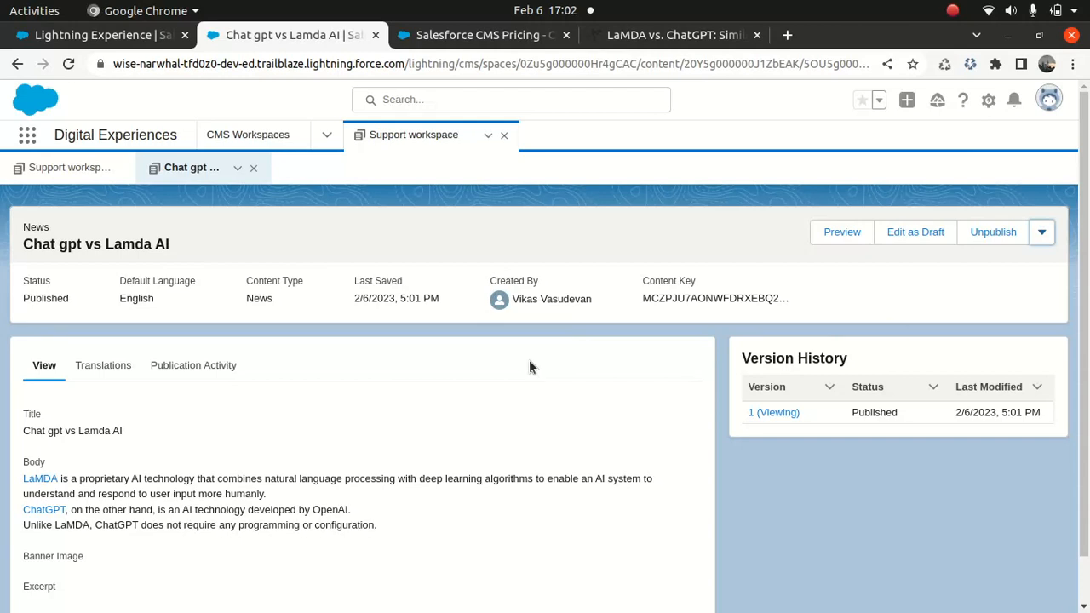
scroll(36, 532, "down", 1)
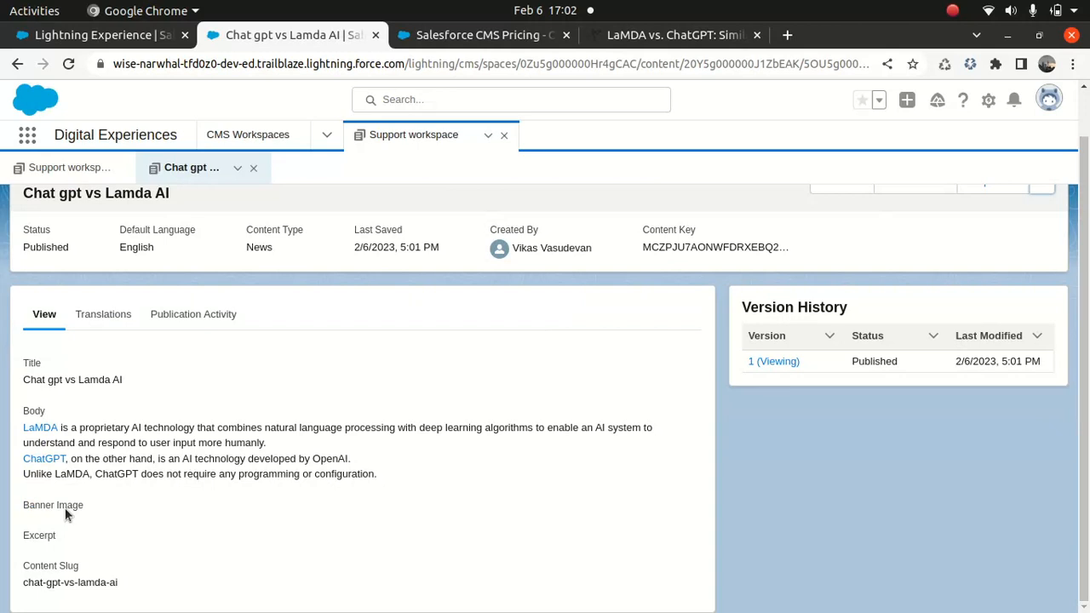
scroll(1054, 305, "up", 1)
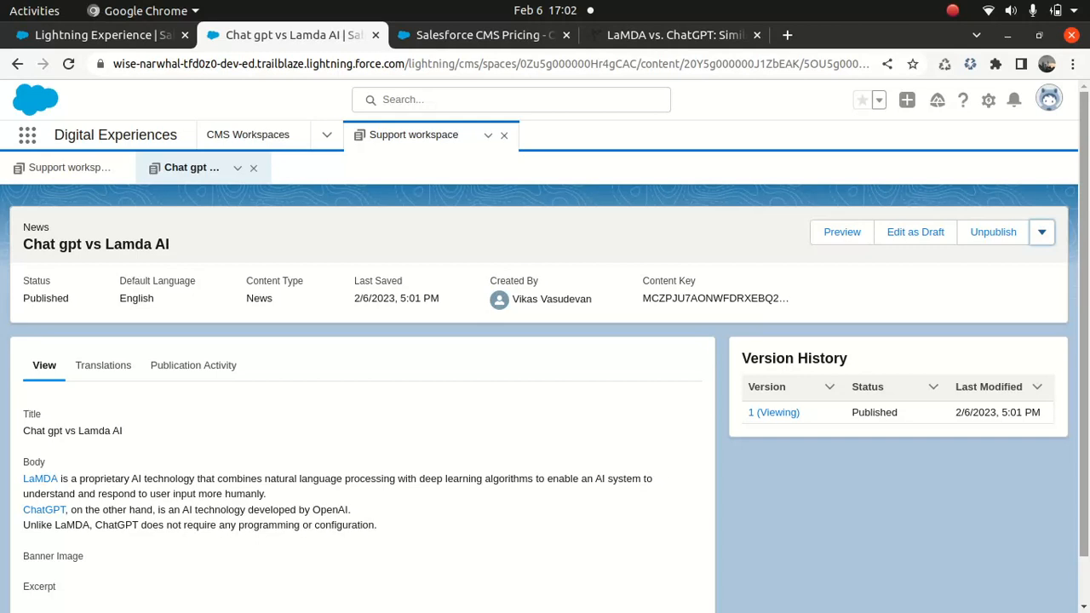
scroll(545, 383, "down", 1)
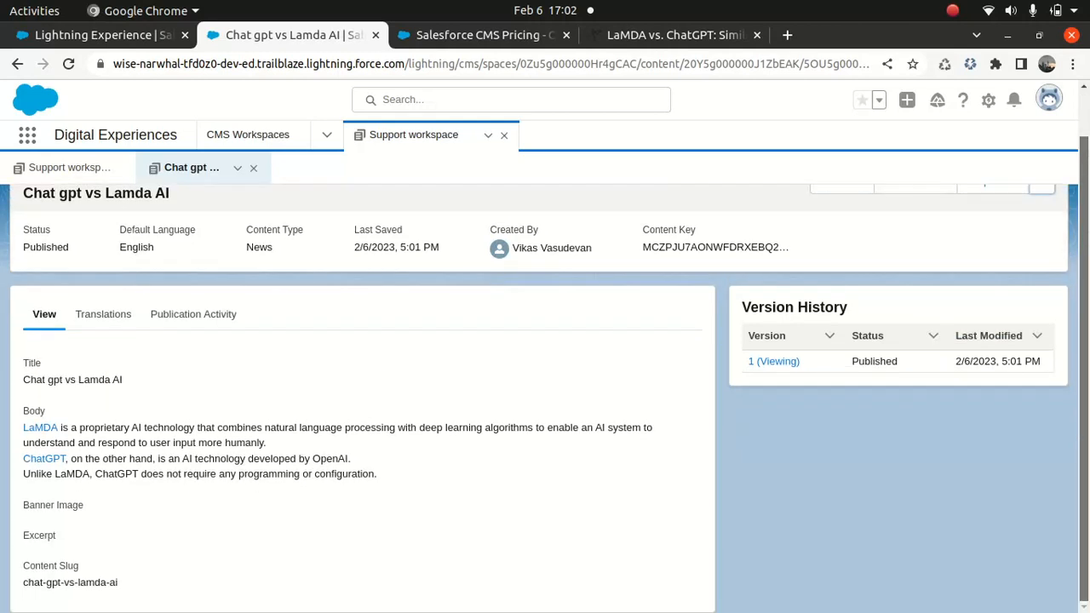
scroll(819, 192, "up", 1)
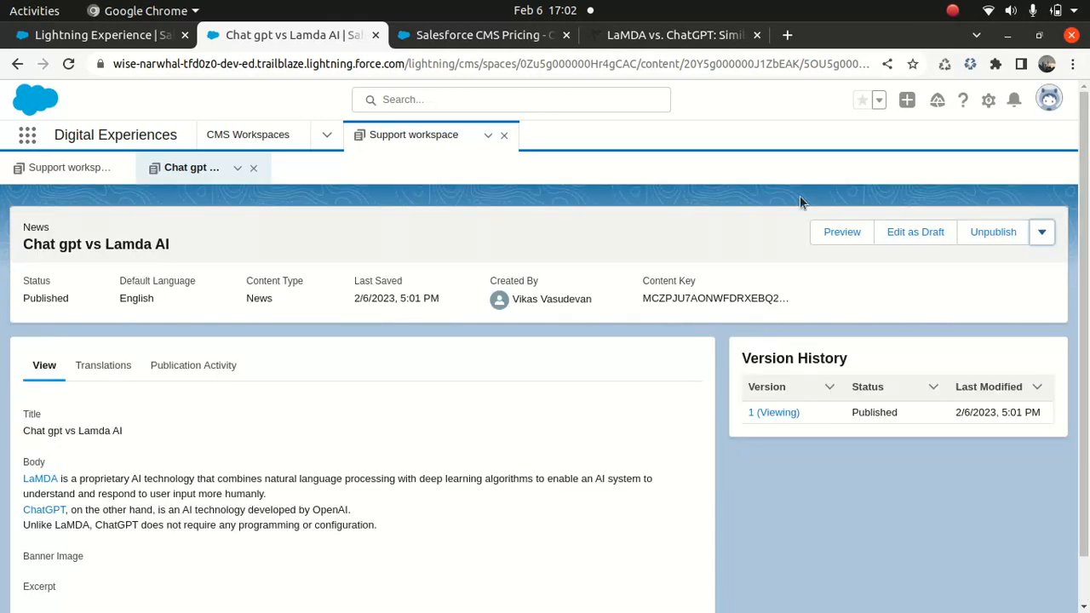
Open Salesforce Setup, search for "SITE", and open the All Sites page under Digital Experiences.
left_click(980, 102)
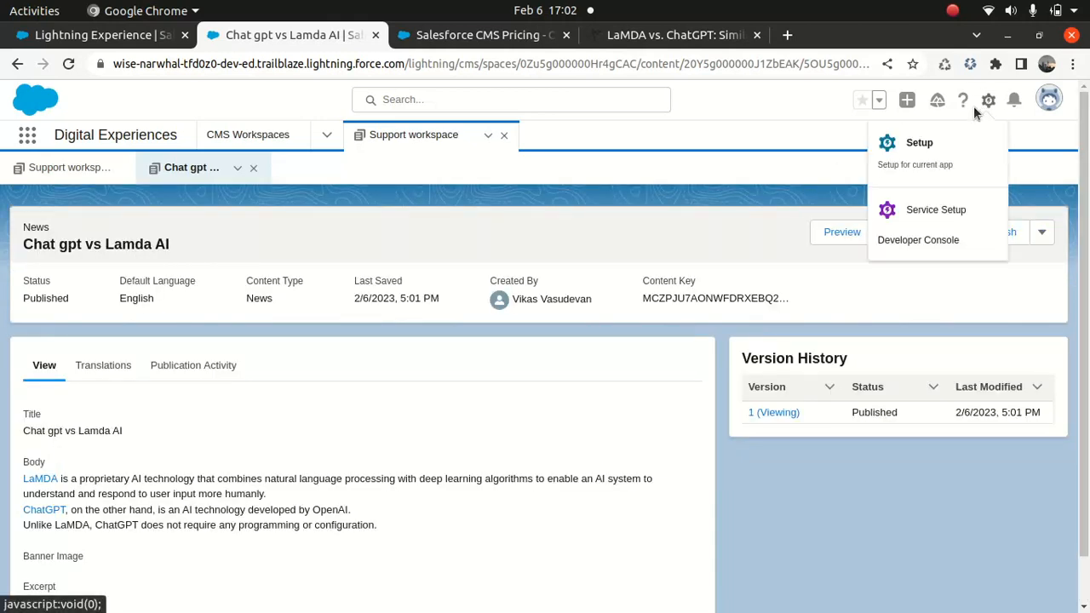
left_click(930, 146)
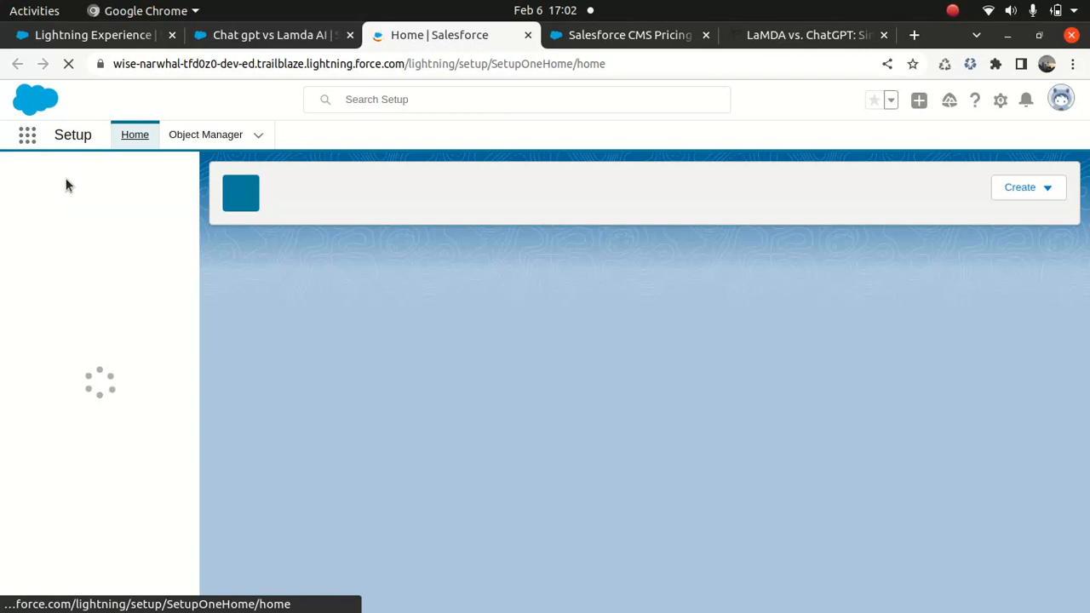
left_click(80, 177)
type("sITE")
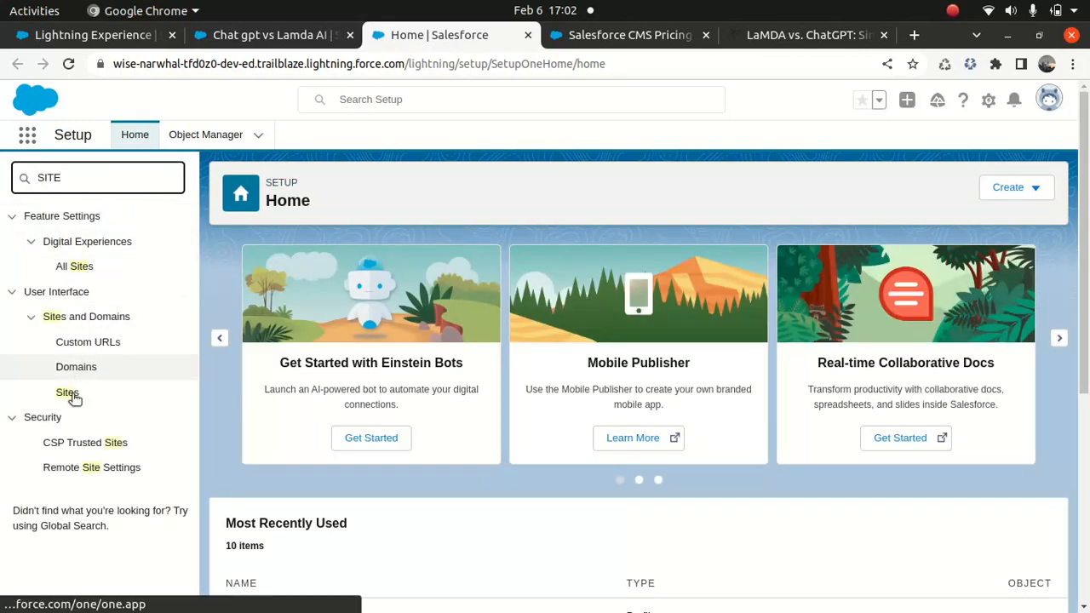
left_click(80, 269)
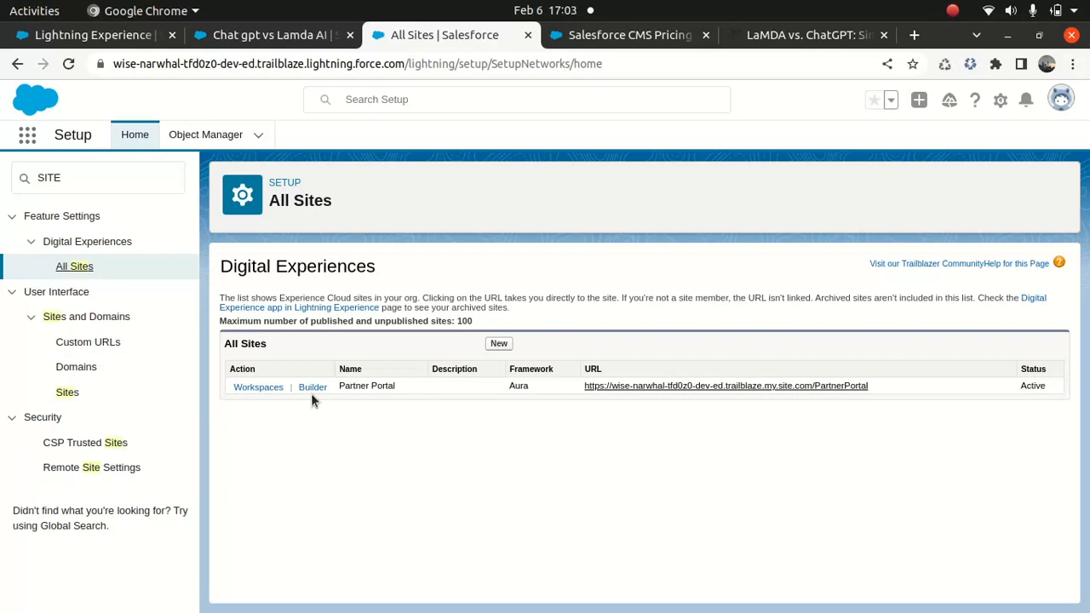
Open the Partner Portal site in Experience Builder and reload the builder to get the latest changes.
left_click(312, 388)
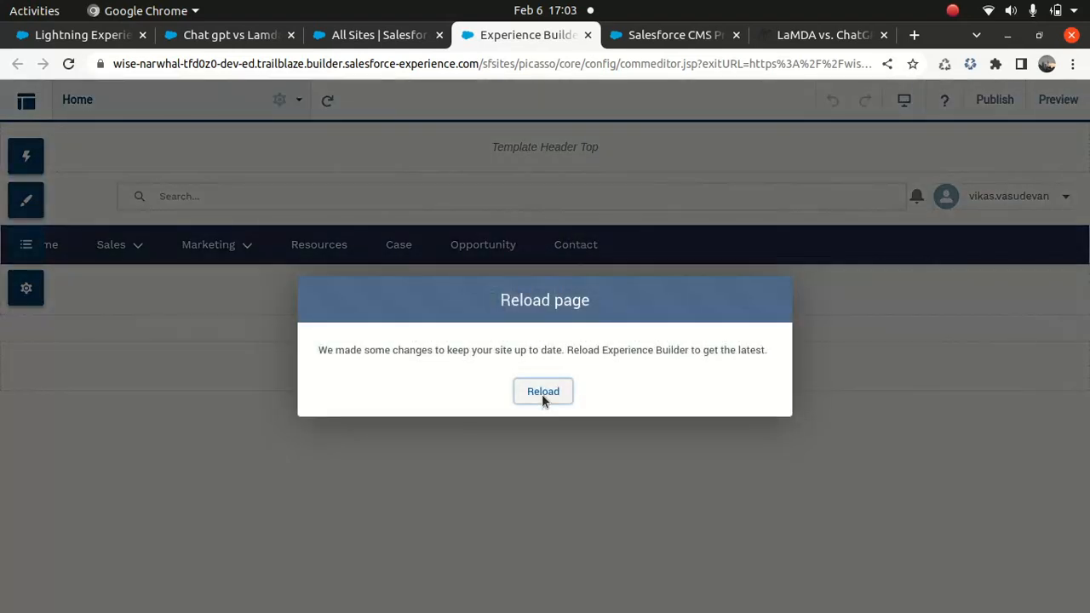
left_click(543, 391)
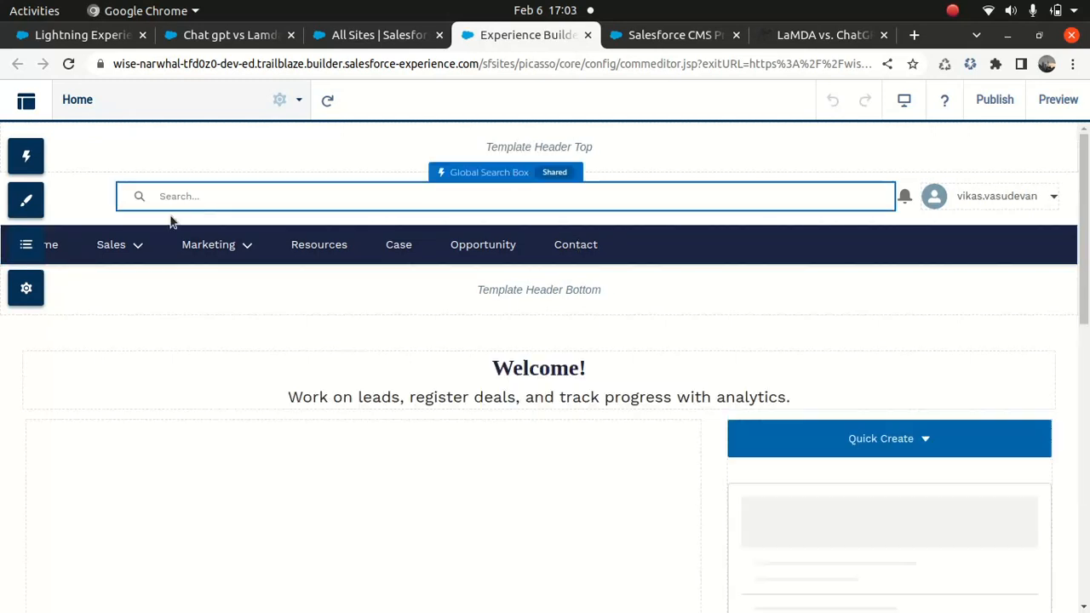
left_click(52, 253)
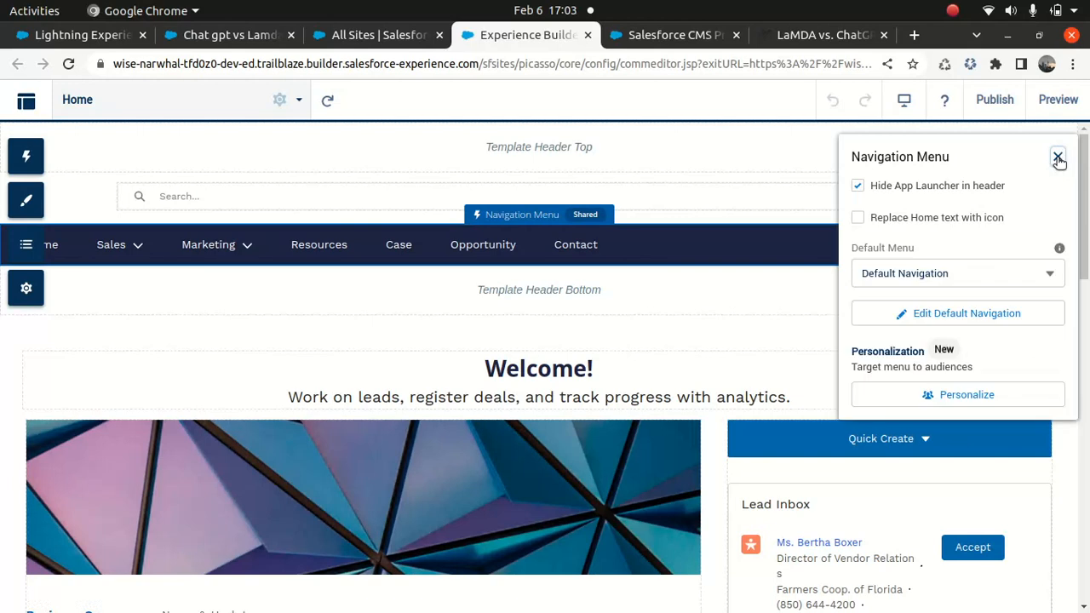
left_click(1057, 157)
Delete the Dashboard component from the Business Summary tab on the Home page.
scroll(1055, 162, "down", 3)
scroll(716, 355, "down", 1)
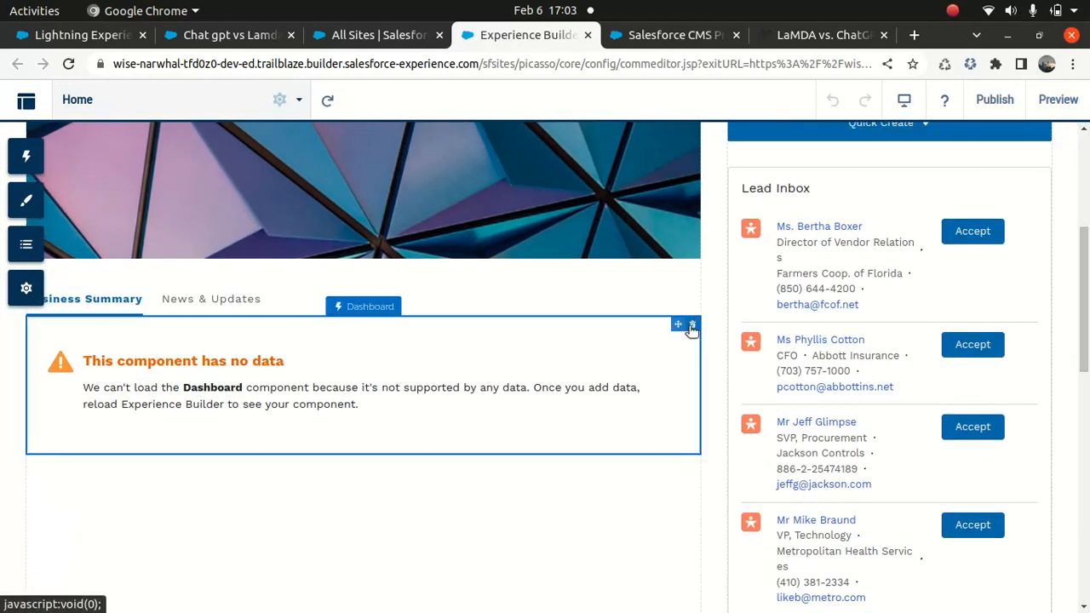
left_click(692, 328)
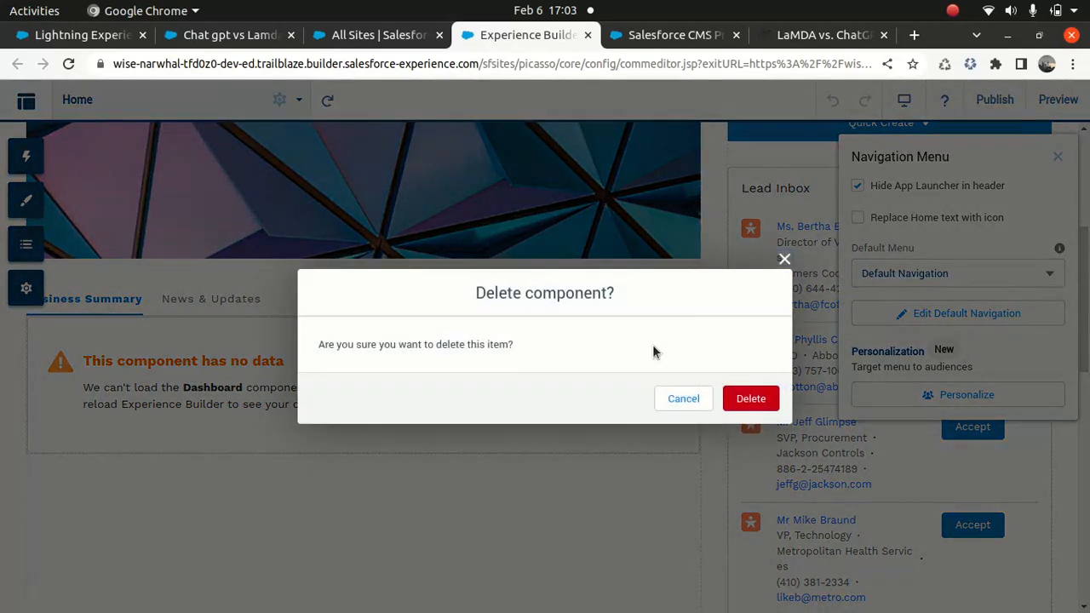
left_click(746, 398)
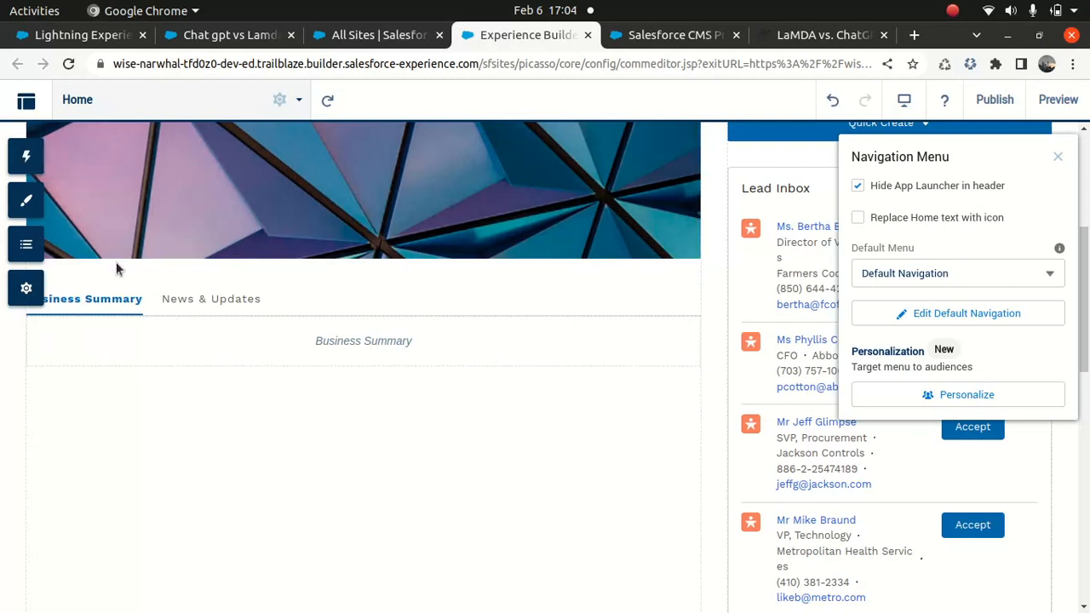
Find the CMS components with "CM" and add a CMS Single Item below the Business Summary tabs on the Home page.
left_click(38, 159)
left_click(108, 185)
type("CM")
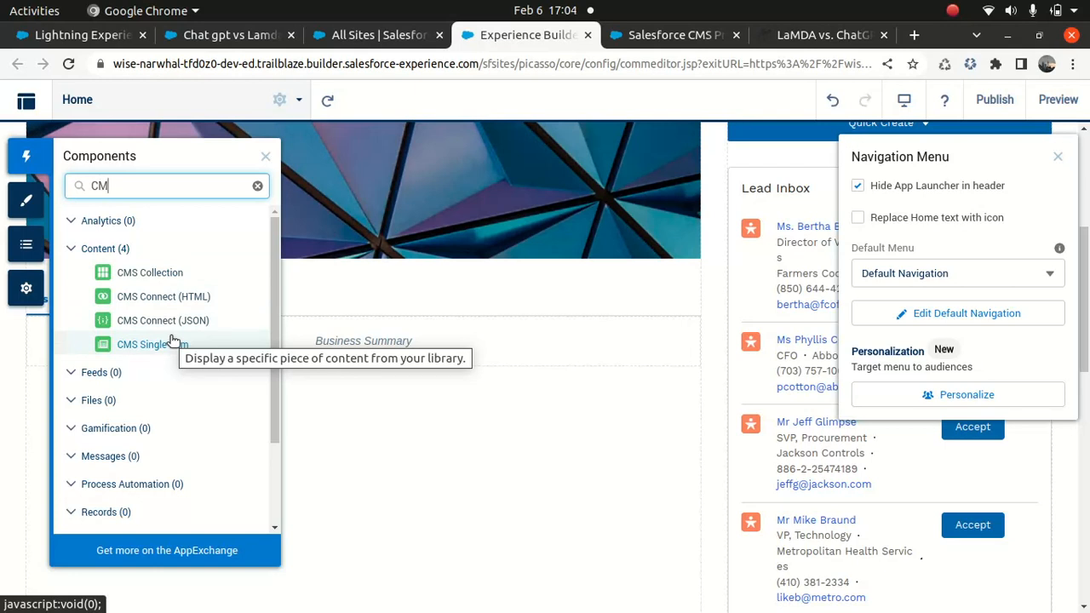
left_click_drag(166, 351, 312, 389)
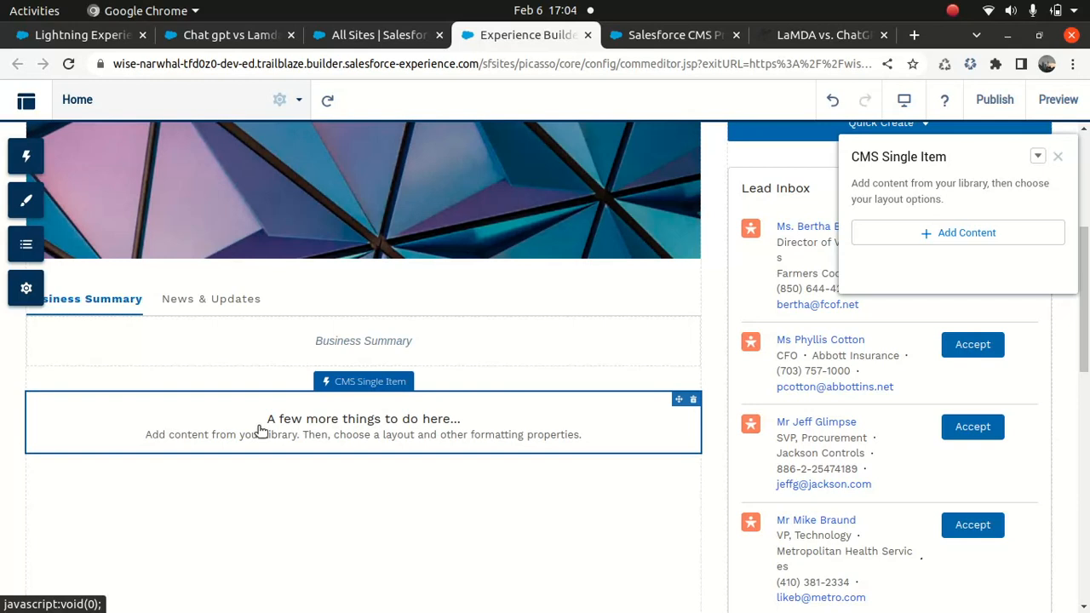
Assign the "Chat gpt vs Lamda AI" news item as the content of the CMS Single Item component.
left_click(962, 233)
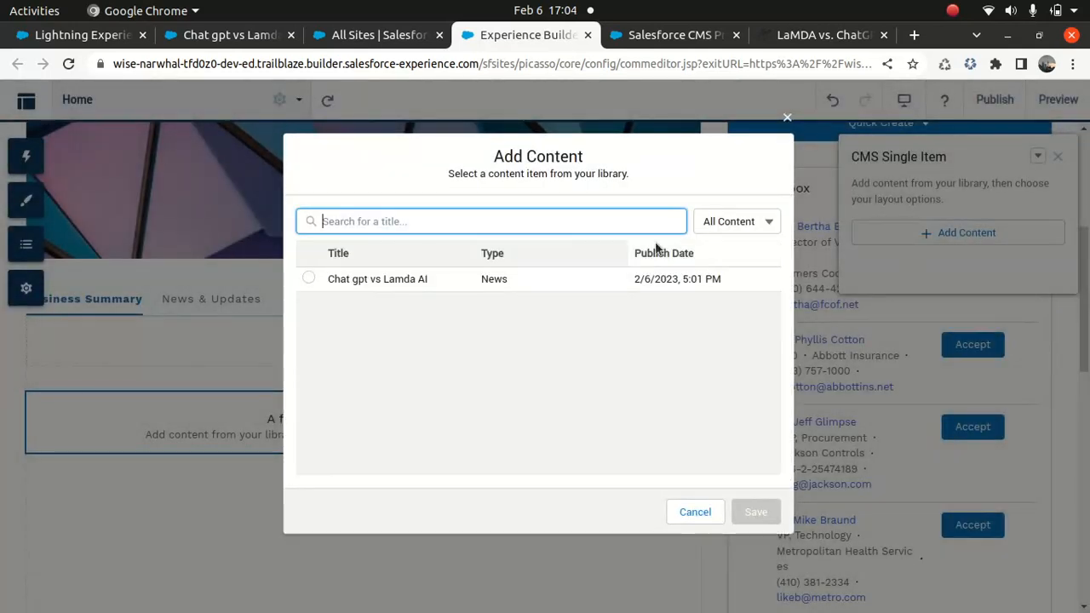
left_click(312, 283)
left_click(308, 279)
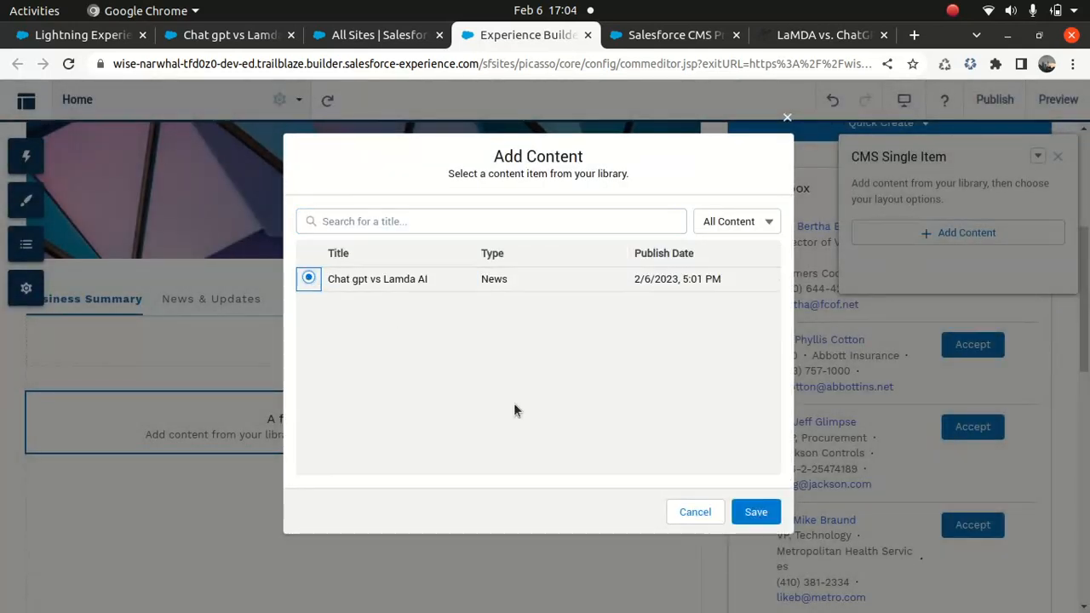
left_click(756, 511)
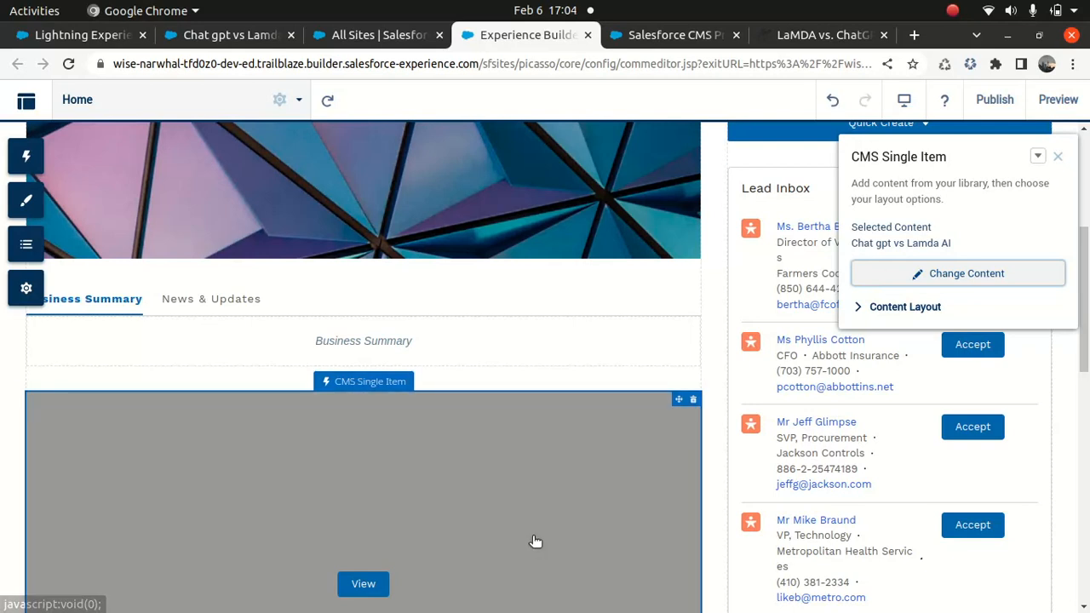
In the component's field mappings, map Headline to Title and Subheading to Body.
left_click(894, 310)
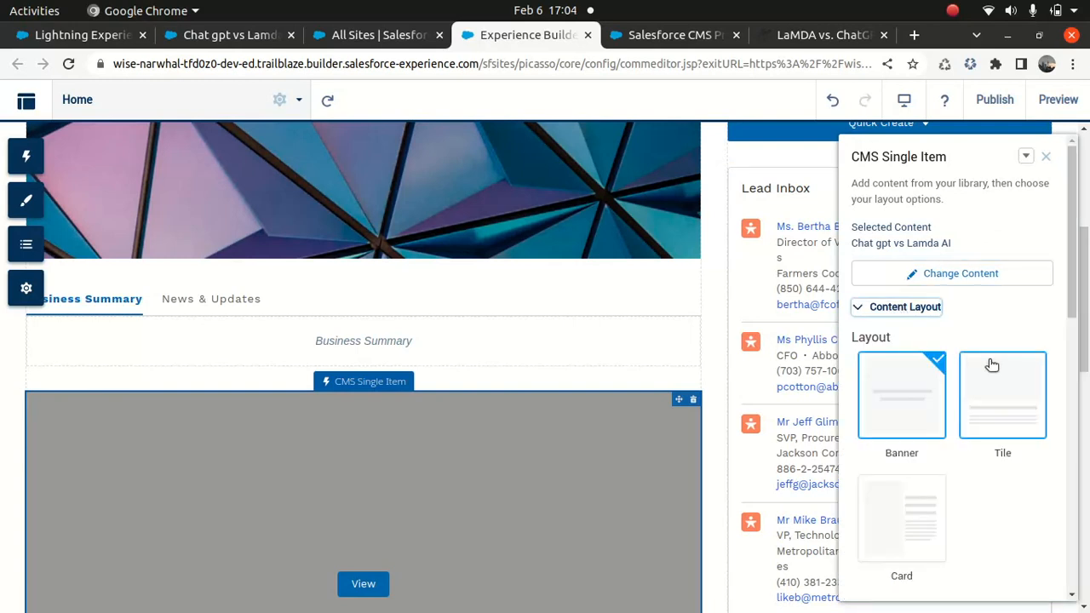
left_click_drag(1076, 268, 1076, 457)
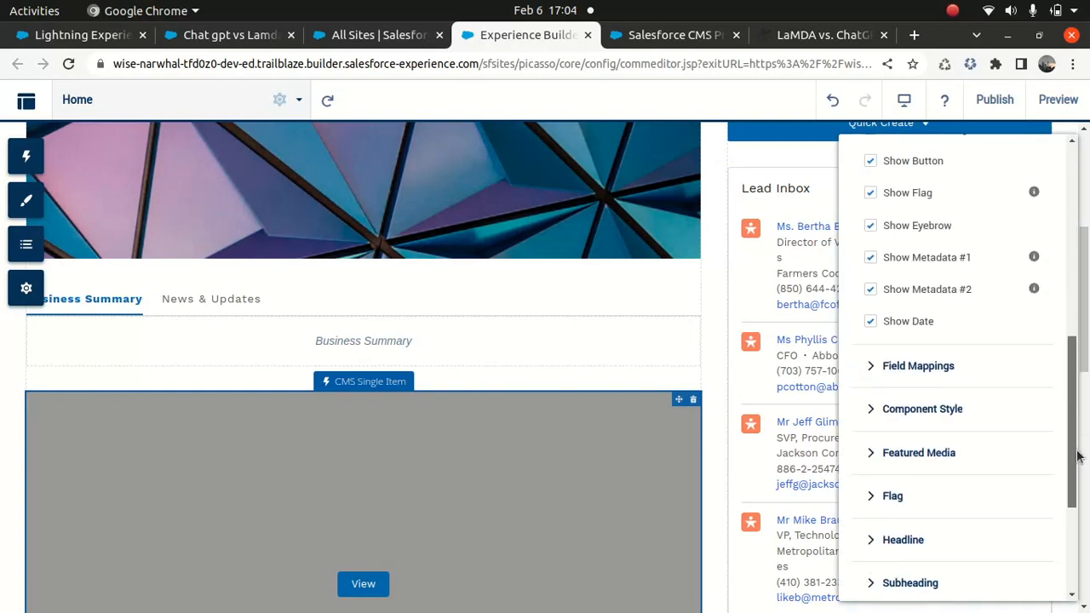
left_click(932, 372)
scroll(1056, 357, "down", 3)
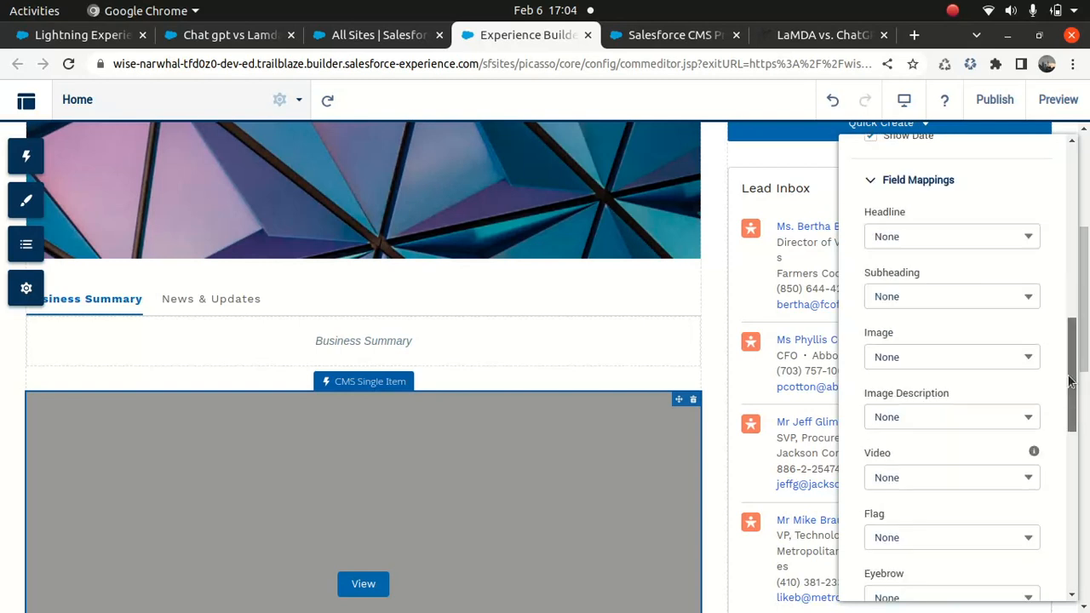
left_click(1000, 237)
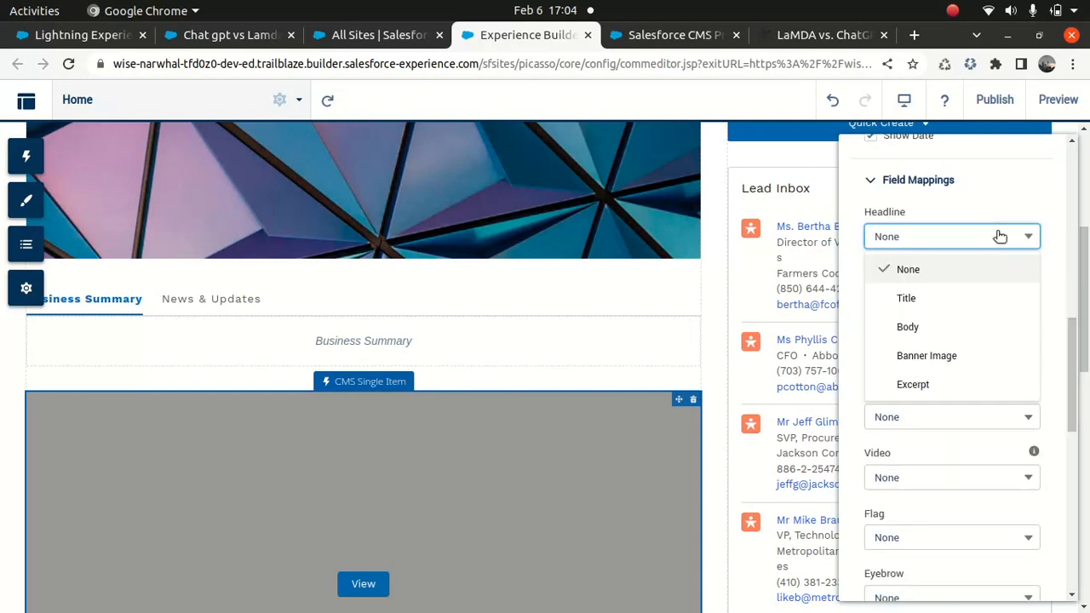
left_click(922, 298)
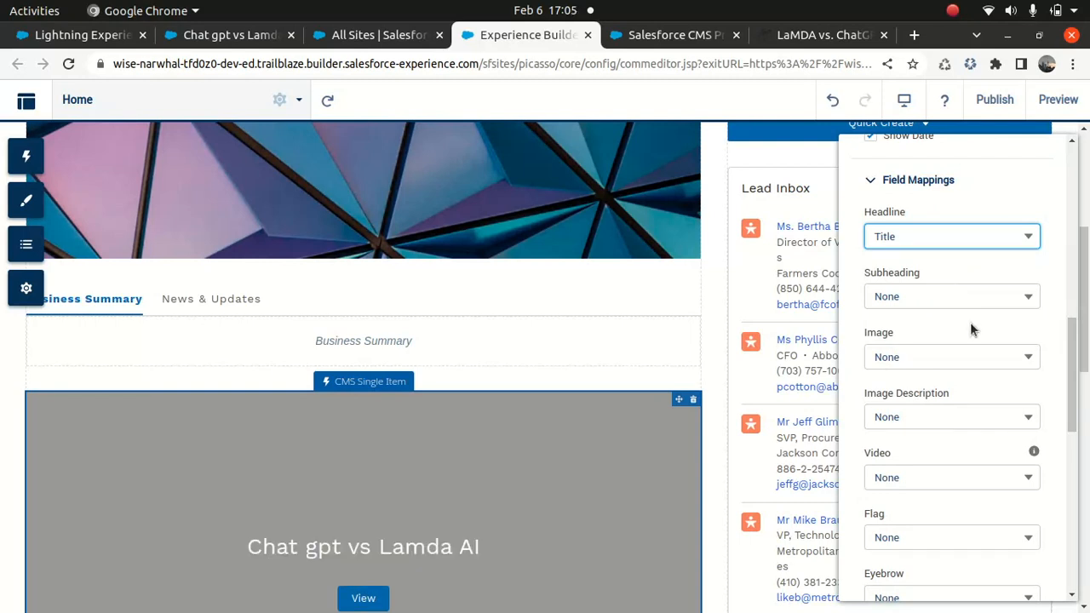
left_click(961, 299)
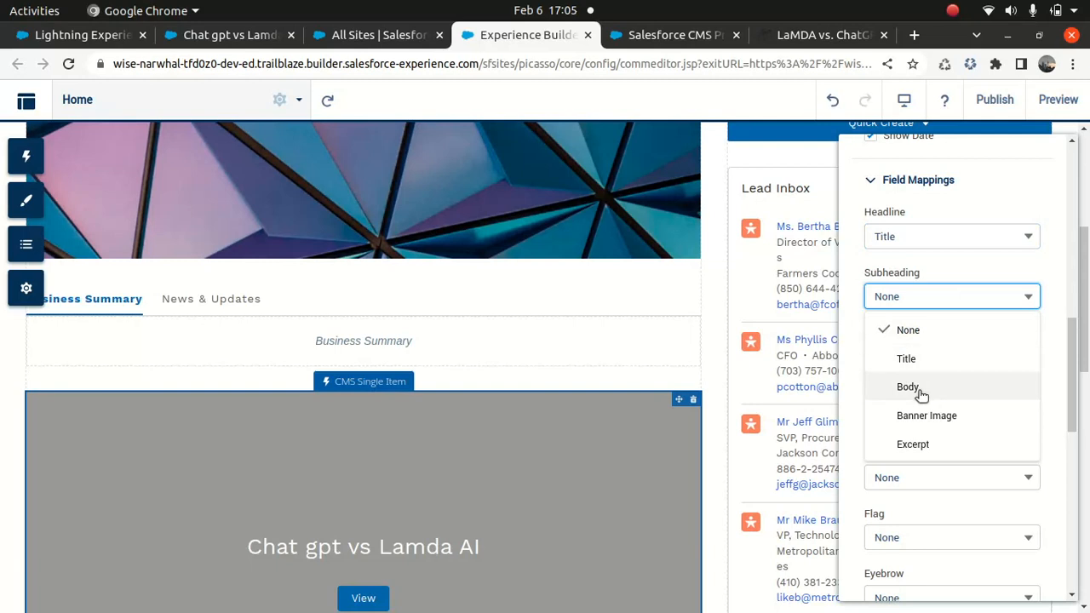
left_click(907, 387)
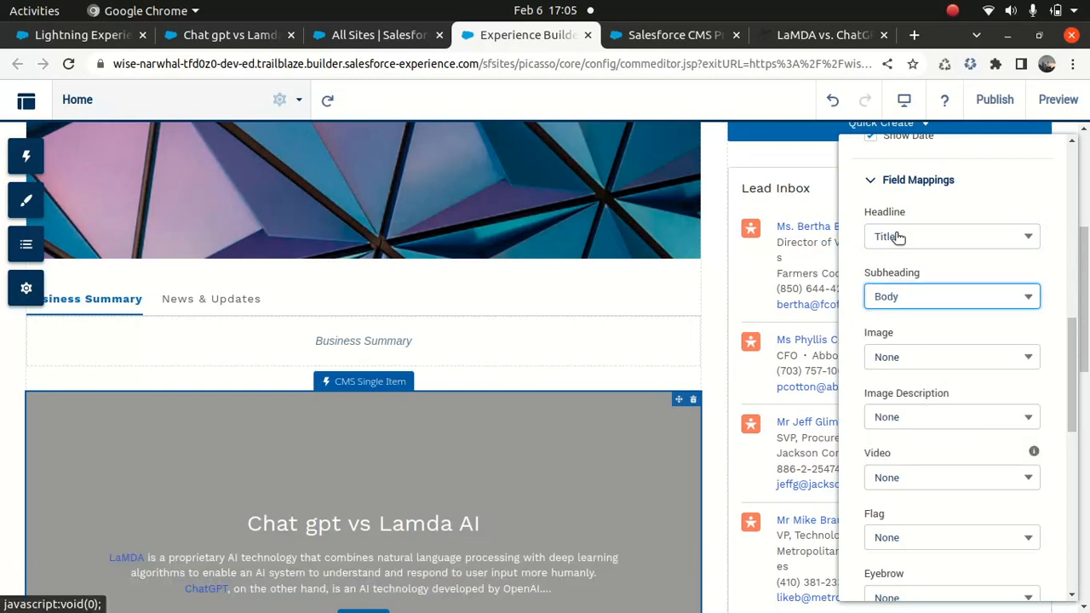
Try the Tile layout for the CMS Single Item and check how the news item renders on the page.
left_click_drag(1076, 349, 1067, 189)
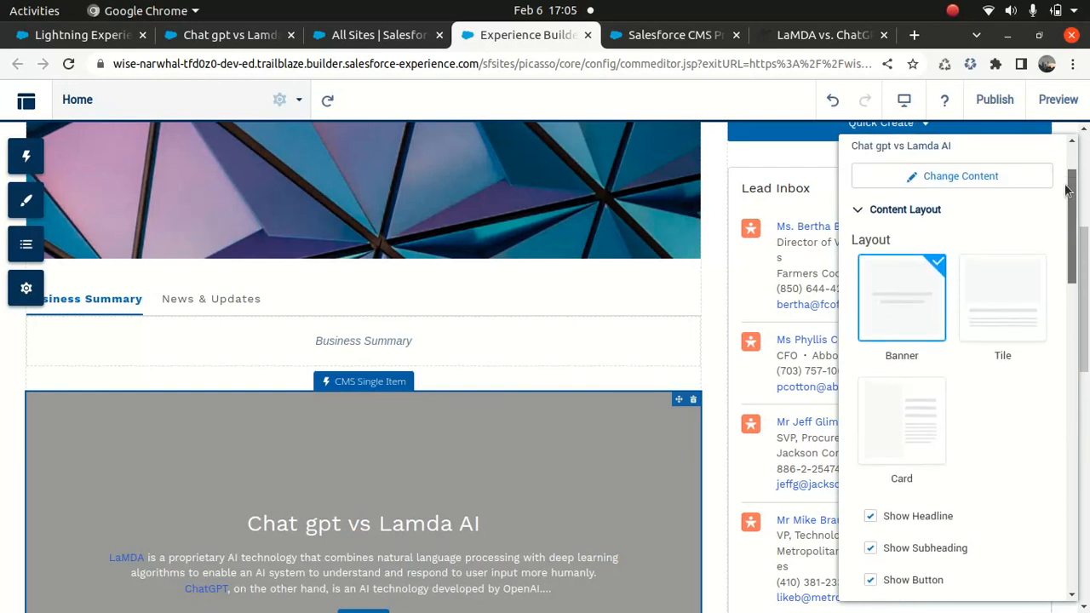
left_click(1013, 281)
scroll(1013, 281, "up", 2)
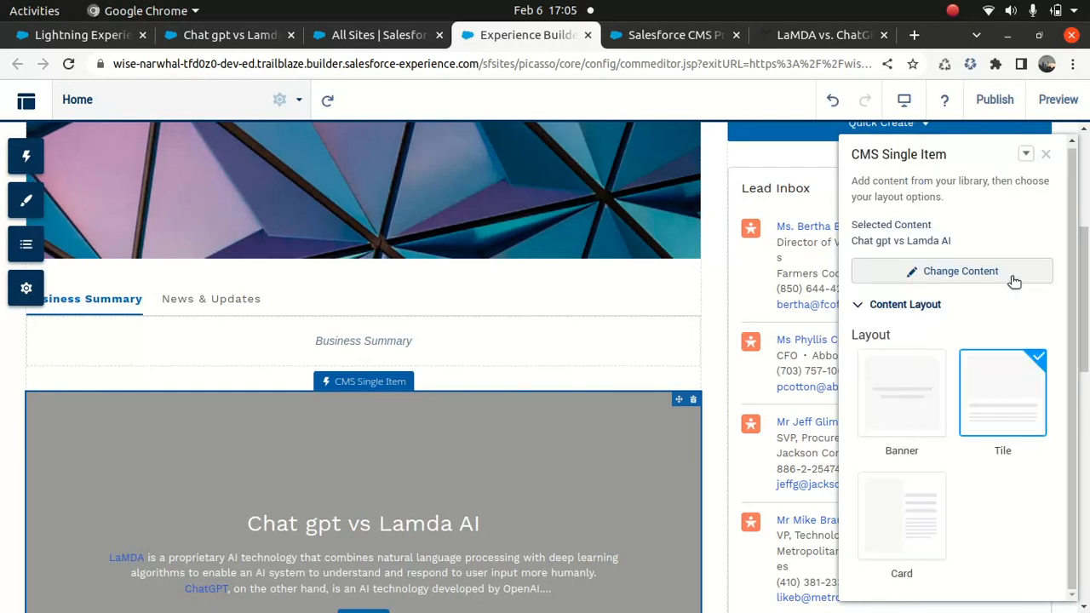
scroll(1013, 281, "down", 2)
left_click_drag(1073, 244, 1076, 289)
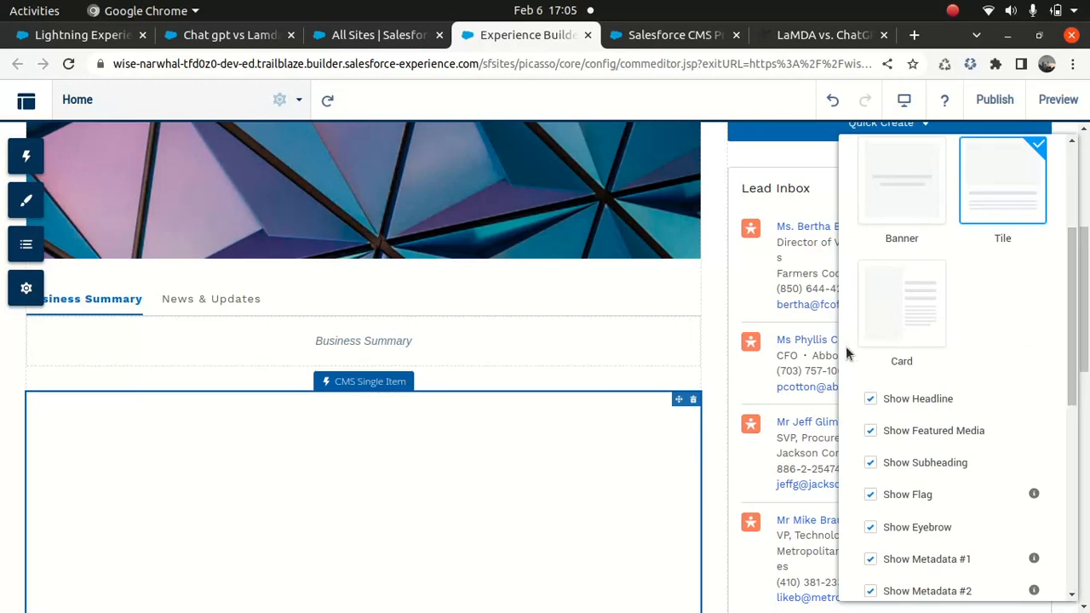
left_click_drag(1085, 295, 1081, 413)
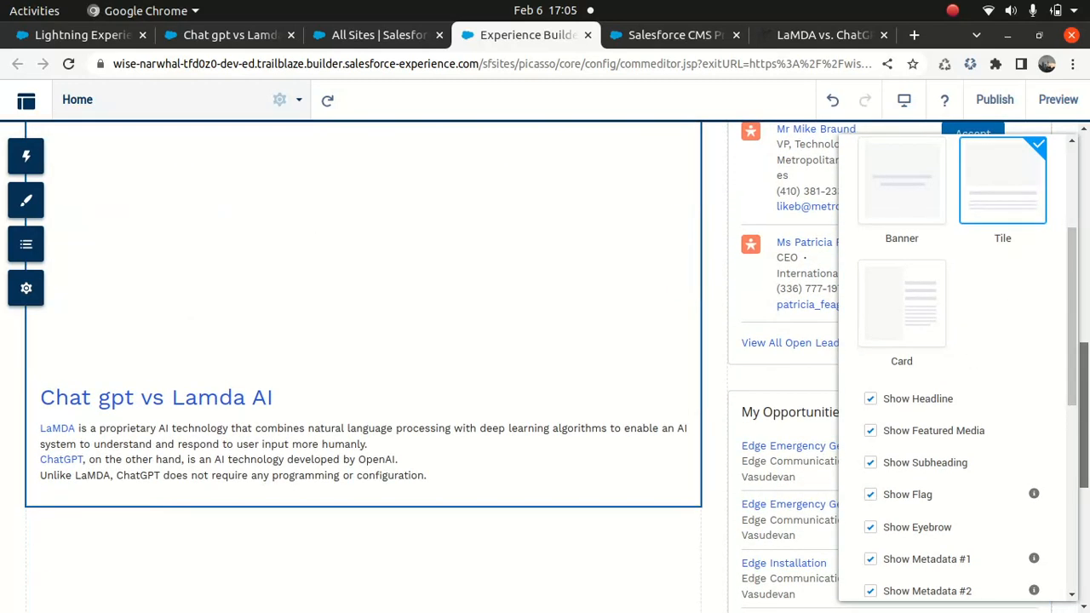
Try the Card and Banner layouts for the CMS Single Item to compare how the news item renders.
left_click(928, 306)
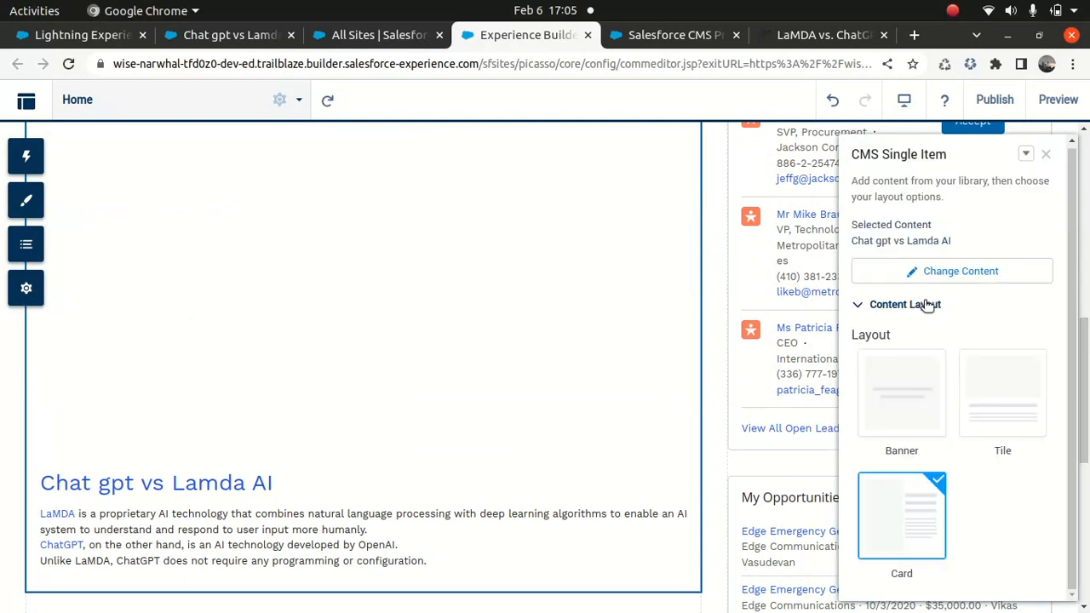
scroll(902, 418, "down", 3)
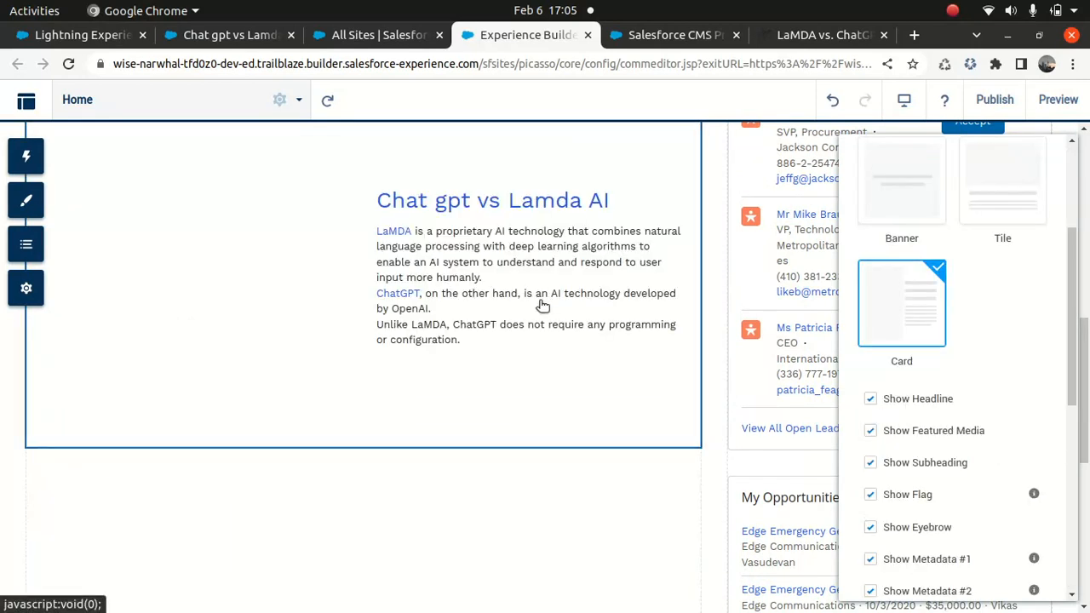
left_click(896, 182)
scroll(912, 256, "down", 3)
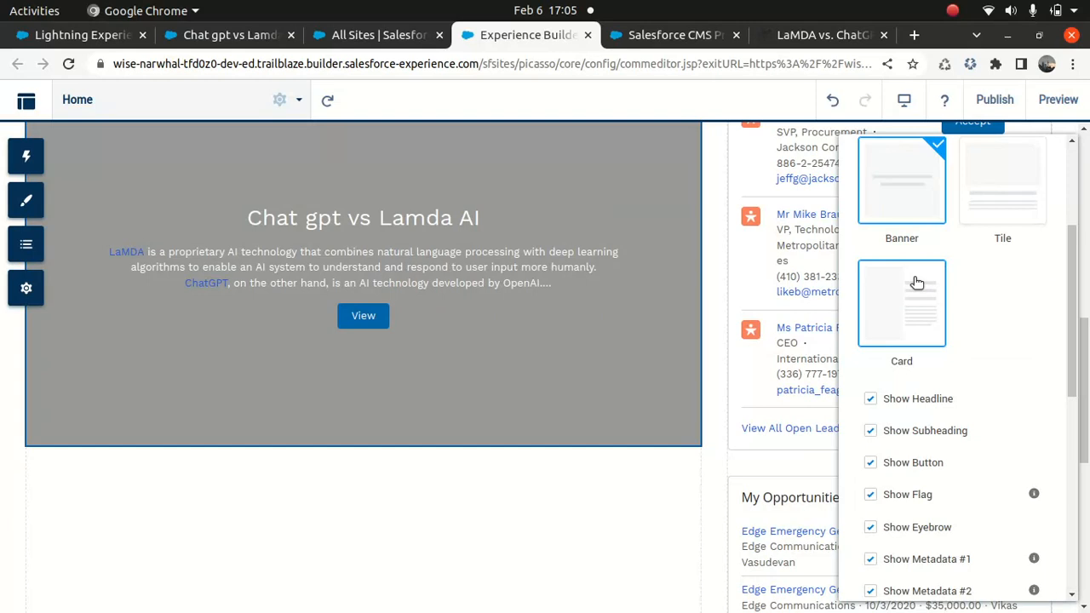
Set the CMS Single Item's layout to Card and collapse the content layout settings.
left_click(917, 330)
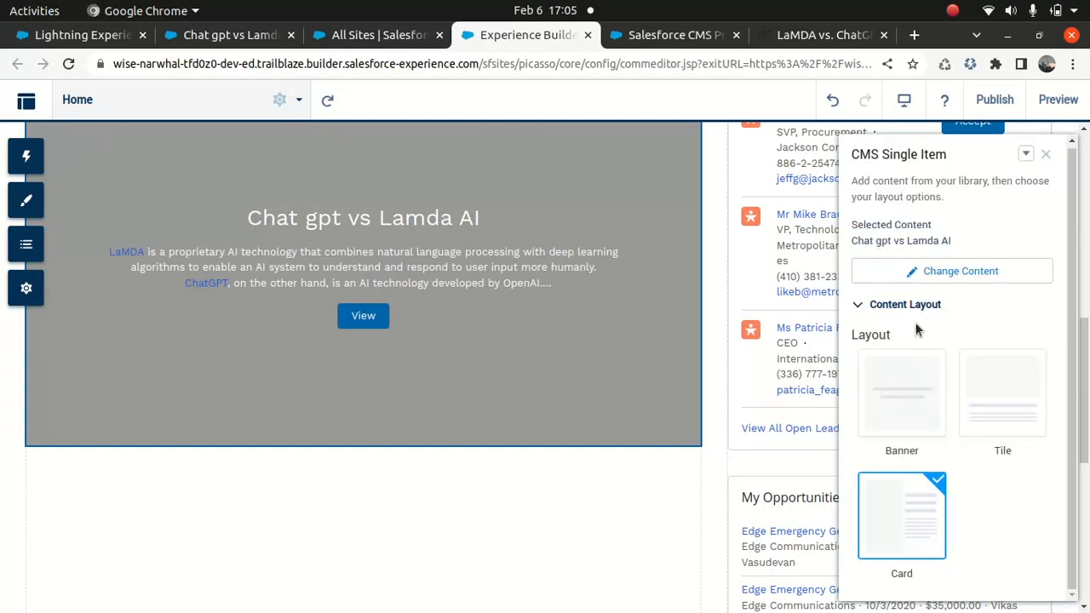
scroll(917, 330, "down", 3)
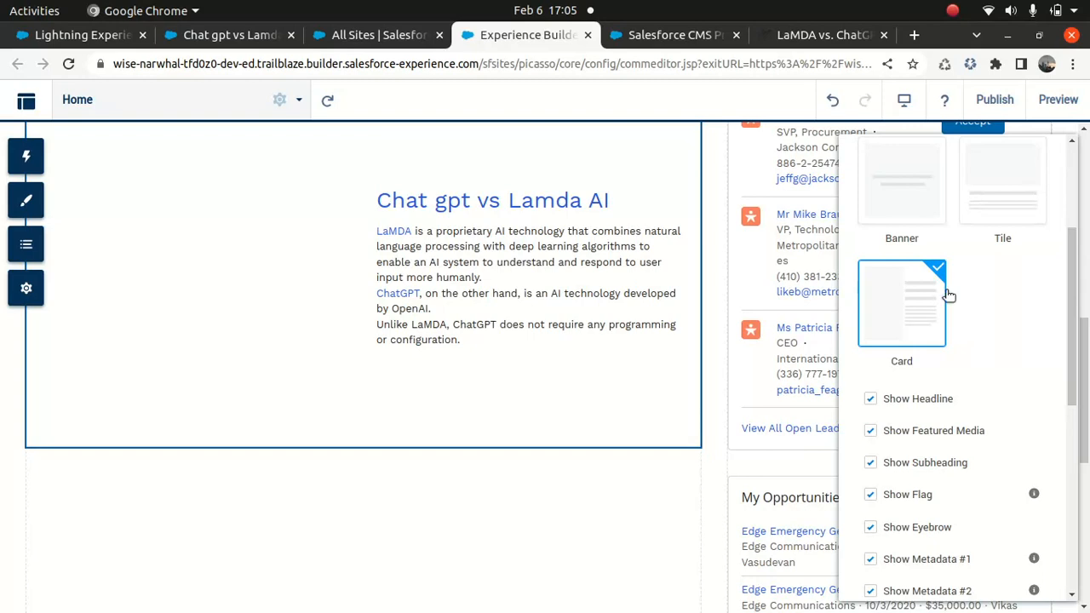
left_click_drag(1079, 276, 1054, 252)
scroll(1061, 238, "down", 3)
scroll(1062, 238, "up", 2)
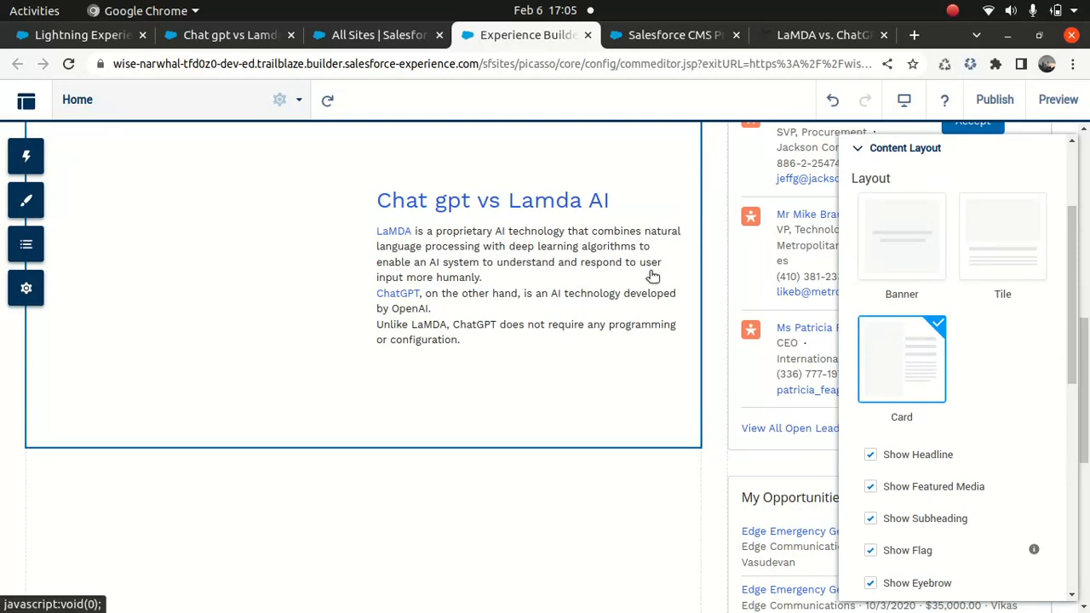
left_click_drag(1083, 342, 1083, 179)
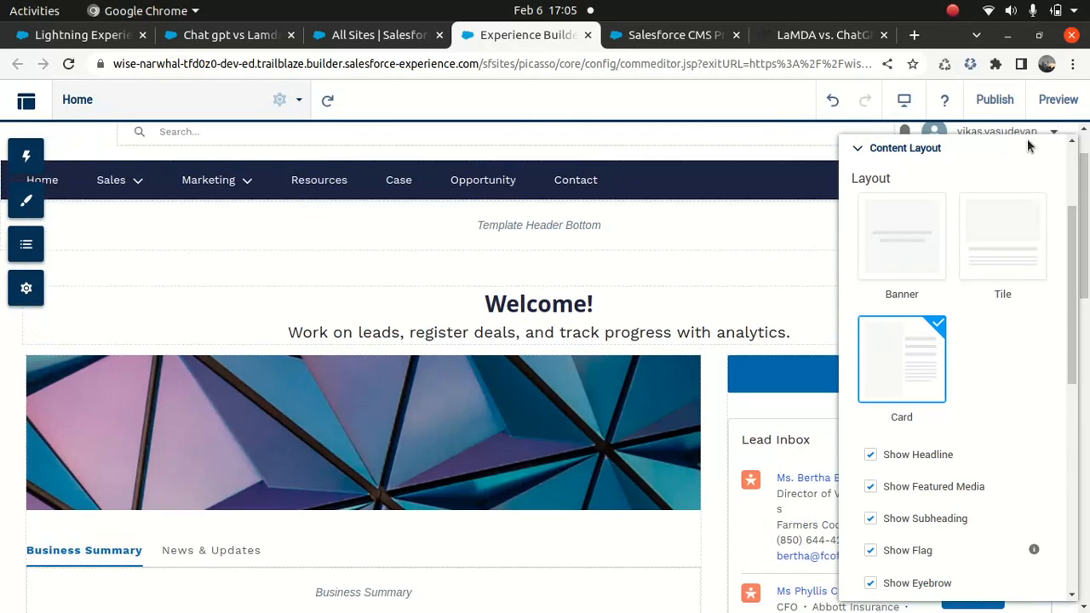
left_click(864, 145)
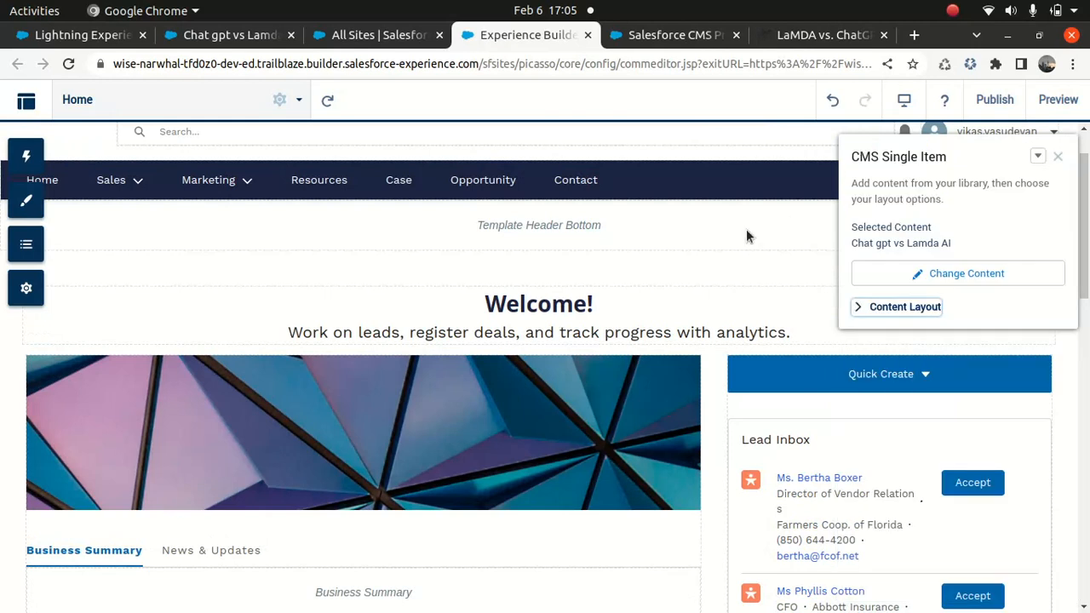
Preview the Home page, look over the news card under Business Summary, and return to the builder.
left_click(746, 229)
left_click(1055, 100)
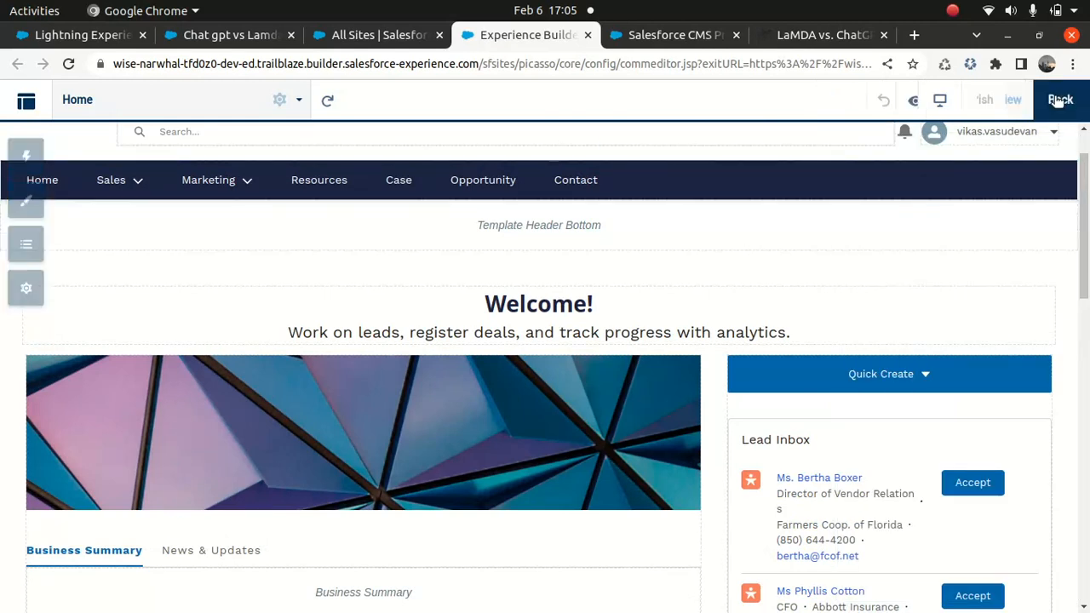
left_click_drag(1083, 196, 1080, 314)
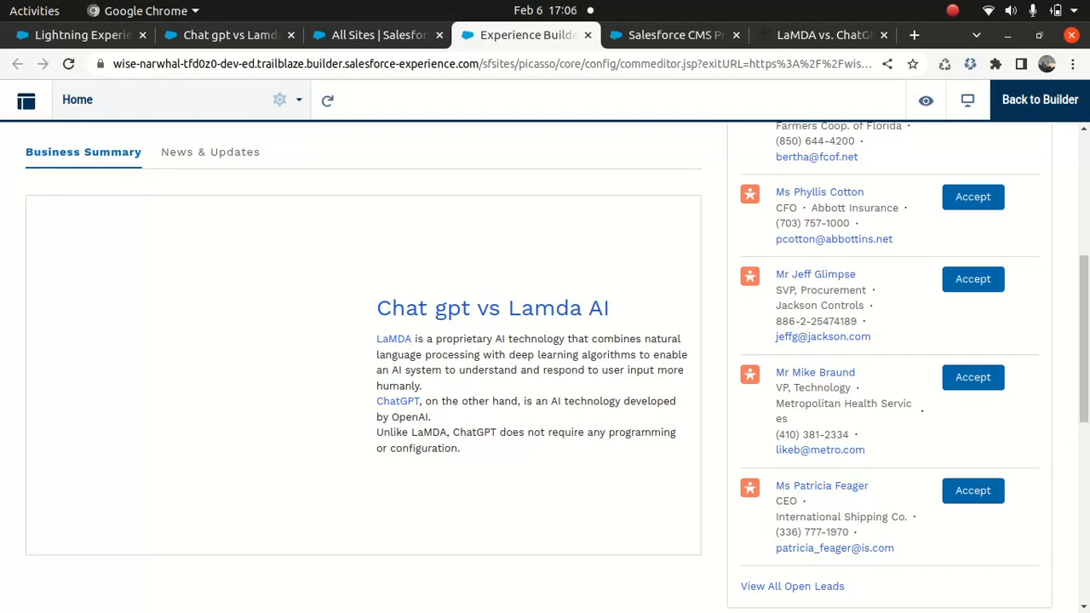
left_click_drag(1086, 303, 1085, 179)
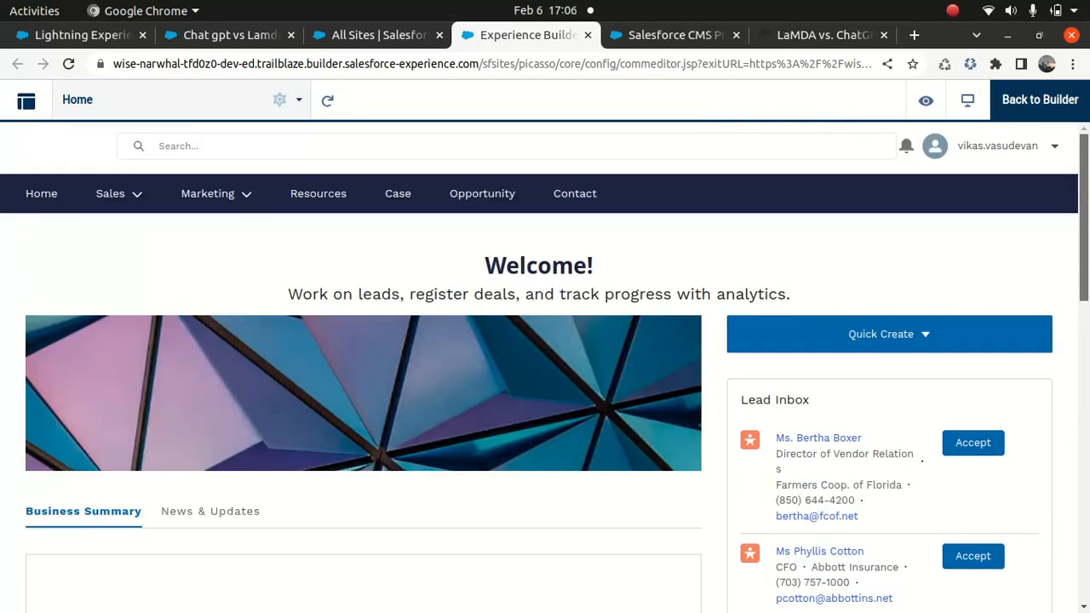
left_click(1052, 103)
Publish the Partner Portal site and close the Experience Builder and Salesforce CMS browser tabs.
left_click(993, 102)
left_click(763, 477)
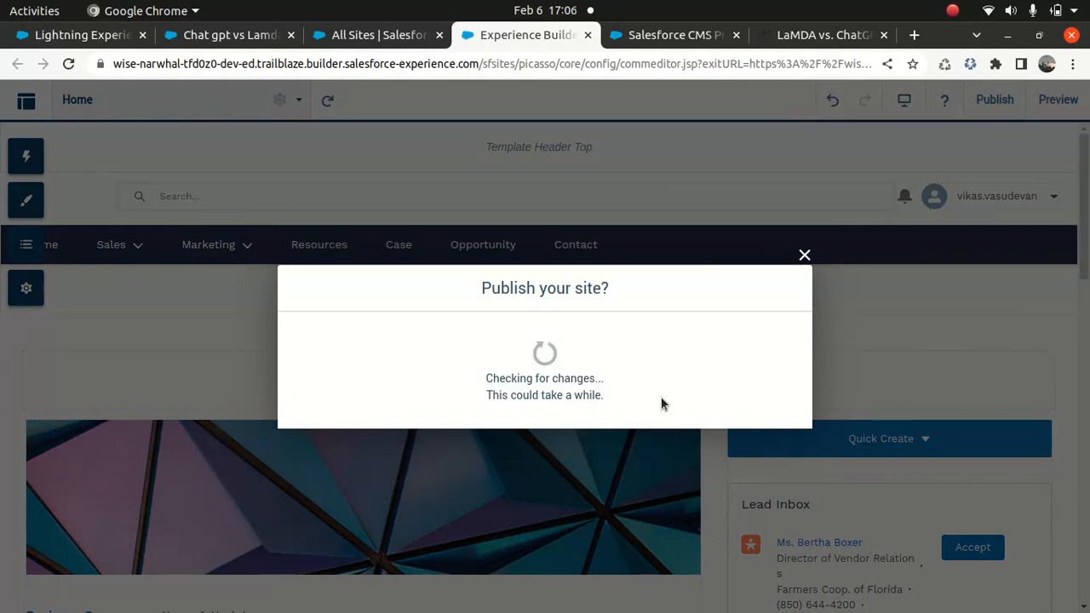
left_click(772, 416)
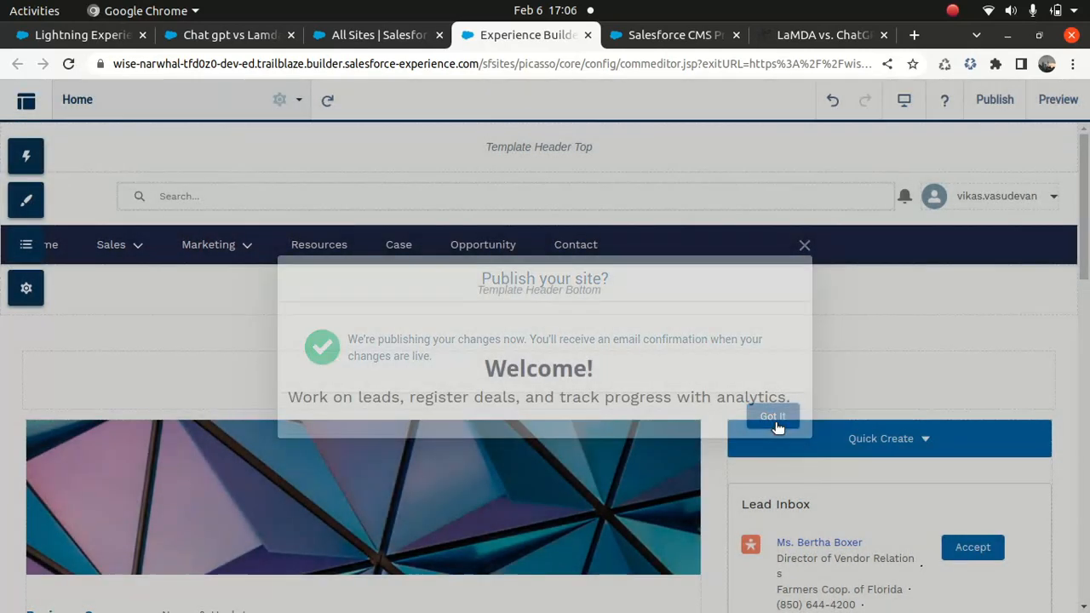
left_click(587, 35)
left_click(587, 35)
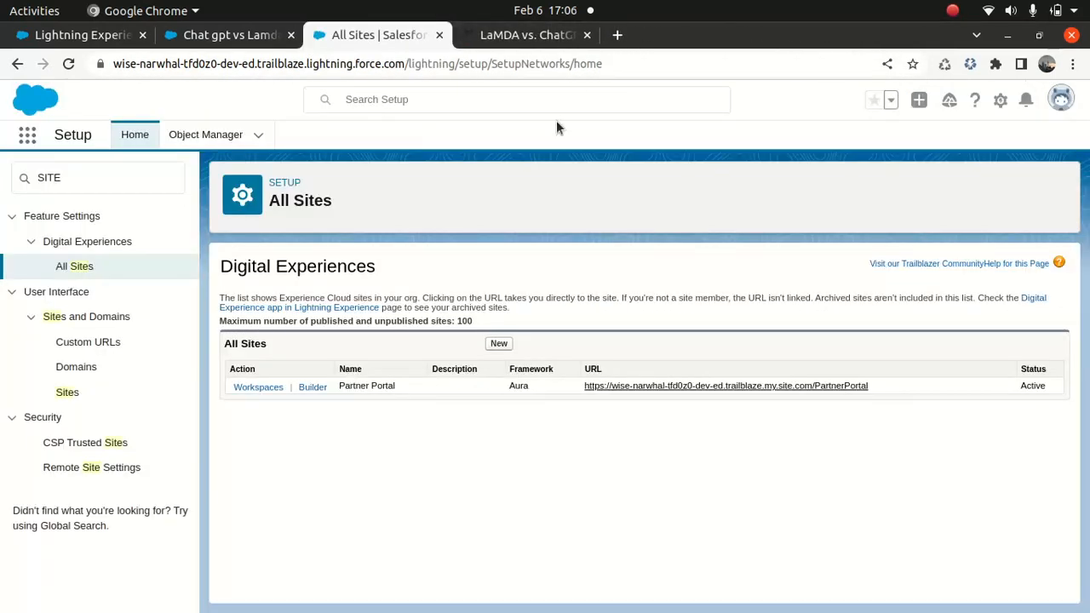
Open Contacts, open the record of the VP, Facilities at Burlington Textiles Corp of America, and dismiss the Digital Experiences welcome.
left_click(27, 137)
type("CONTA")
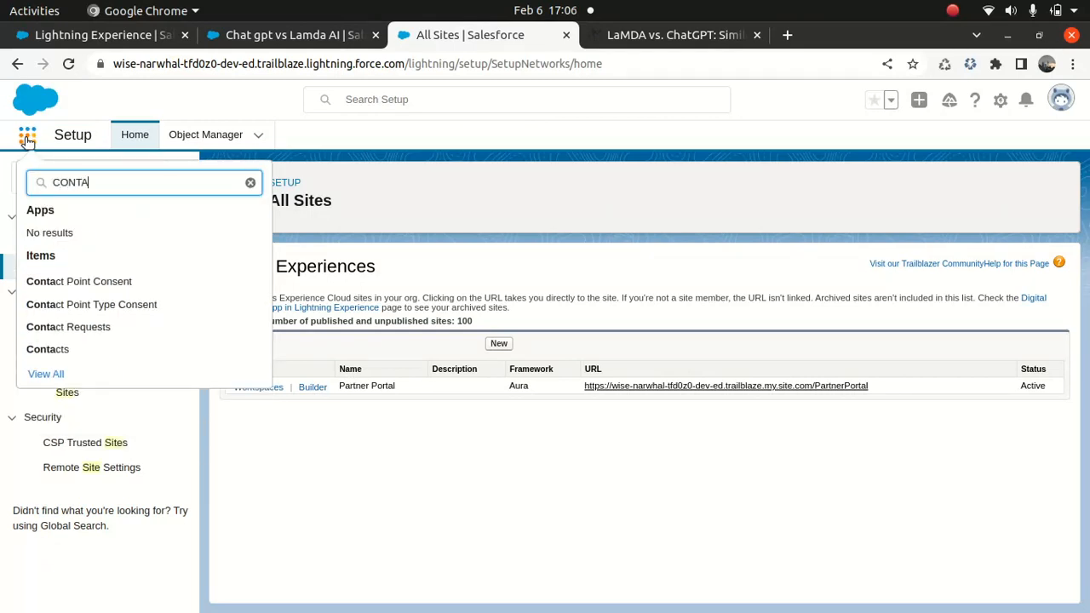
left_click(53, 349)
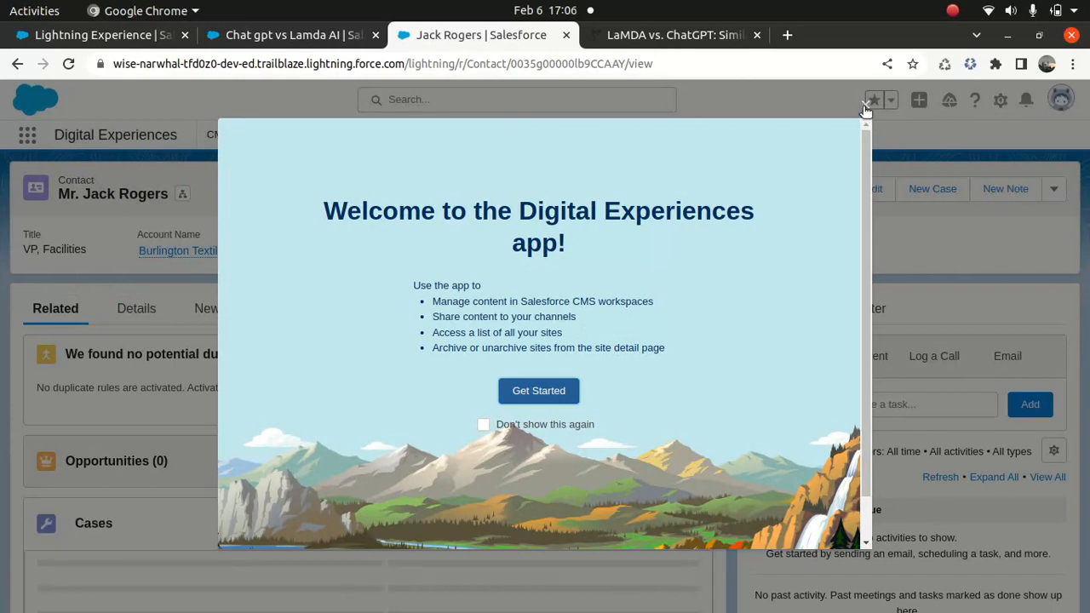
left_click(865, 108)
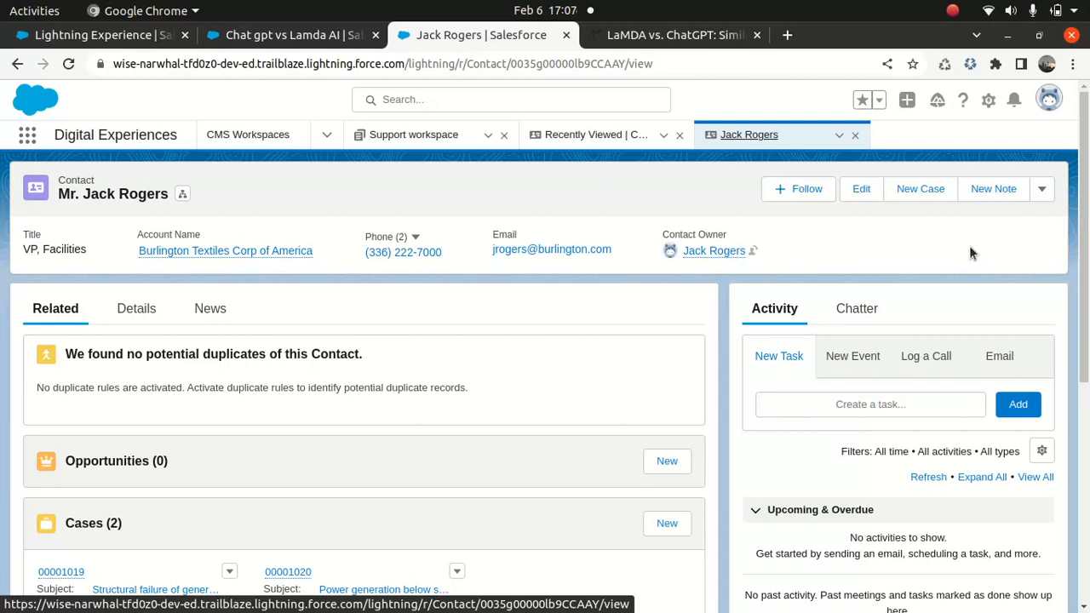
Try to log in to the experience as this contact's partner user.
left_click(1041, 190)
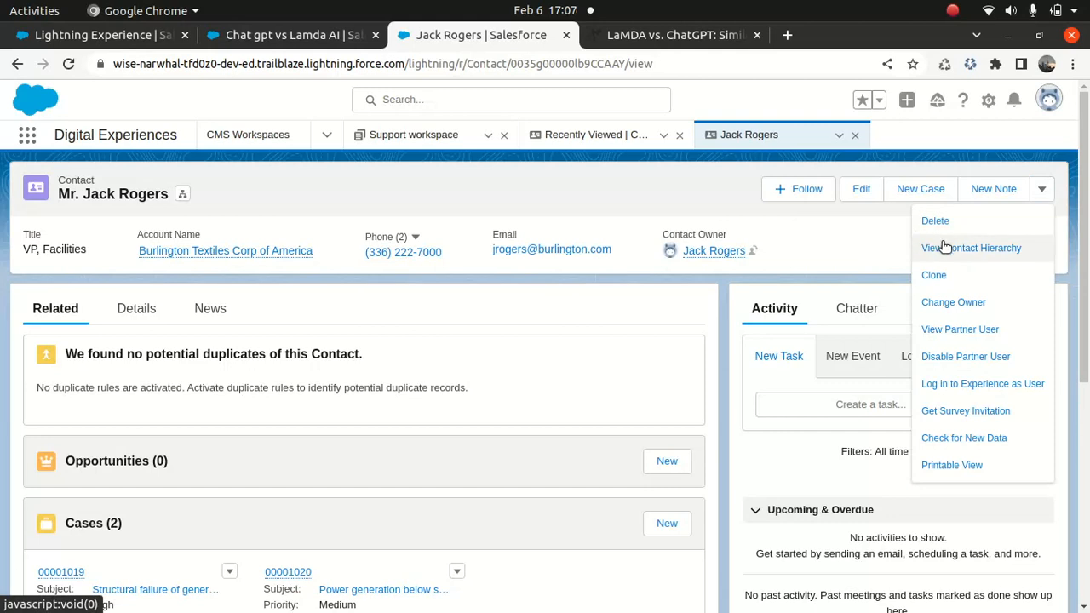
left_click(980, 388)
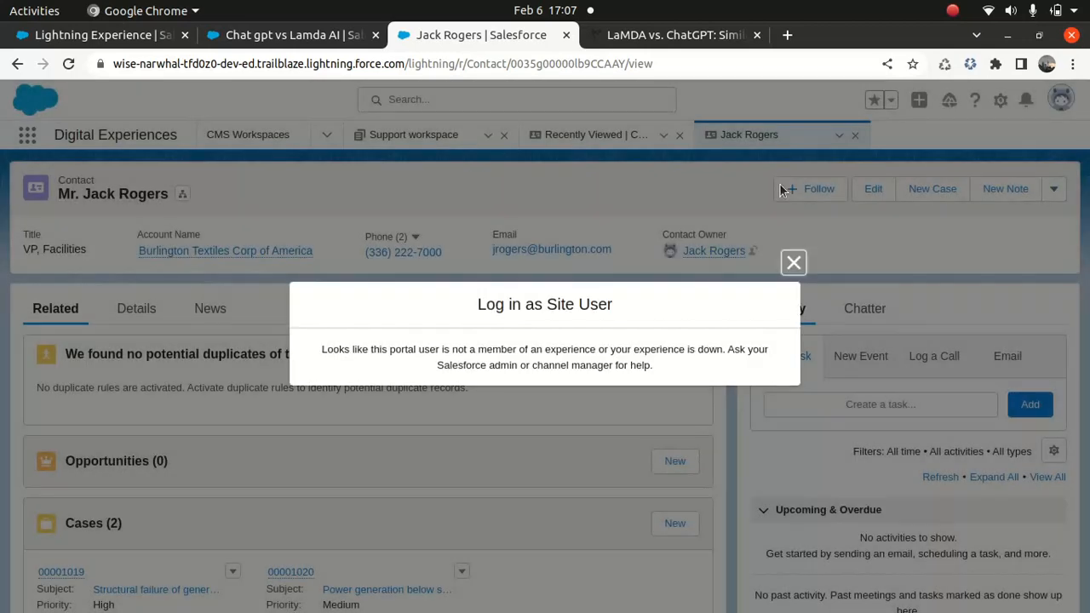
Dismiss the login dialog, retry logging in to the experience as the Burlington Textiles contact, and return to the recently viewed contacts.
left_click(792, 263)
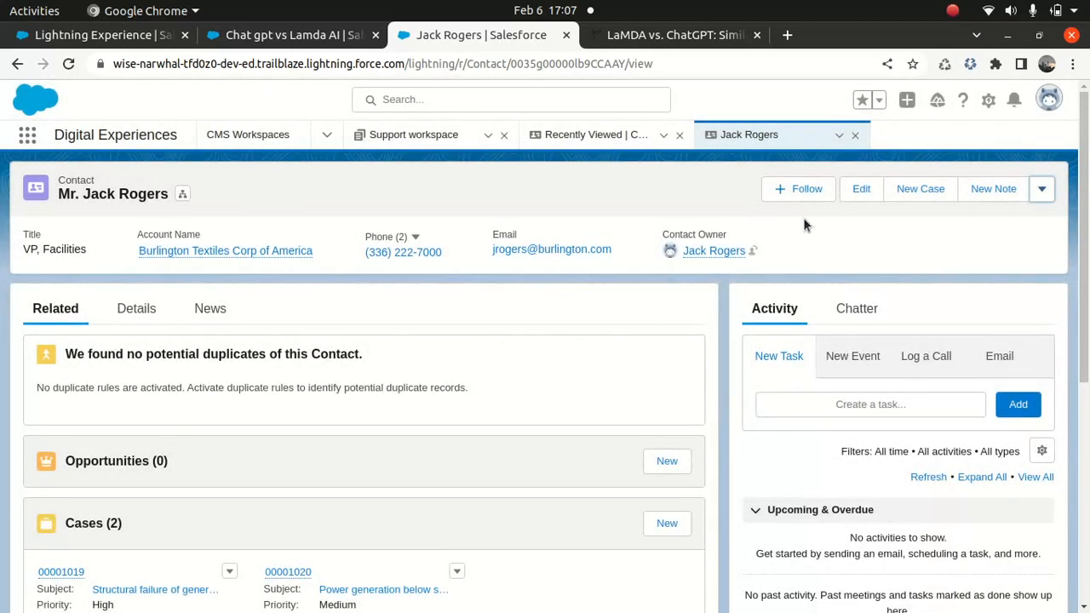
left_click(1040, 191)
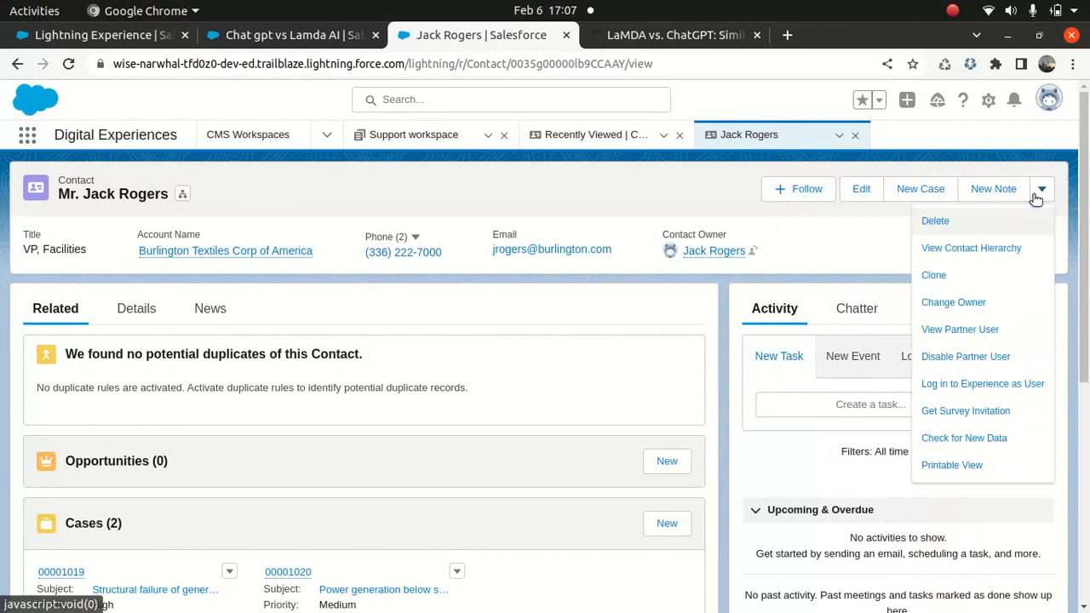
left_click(987, 383)
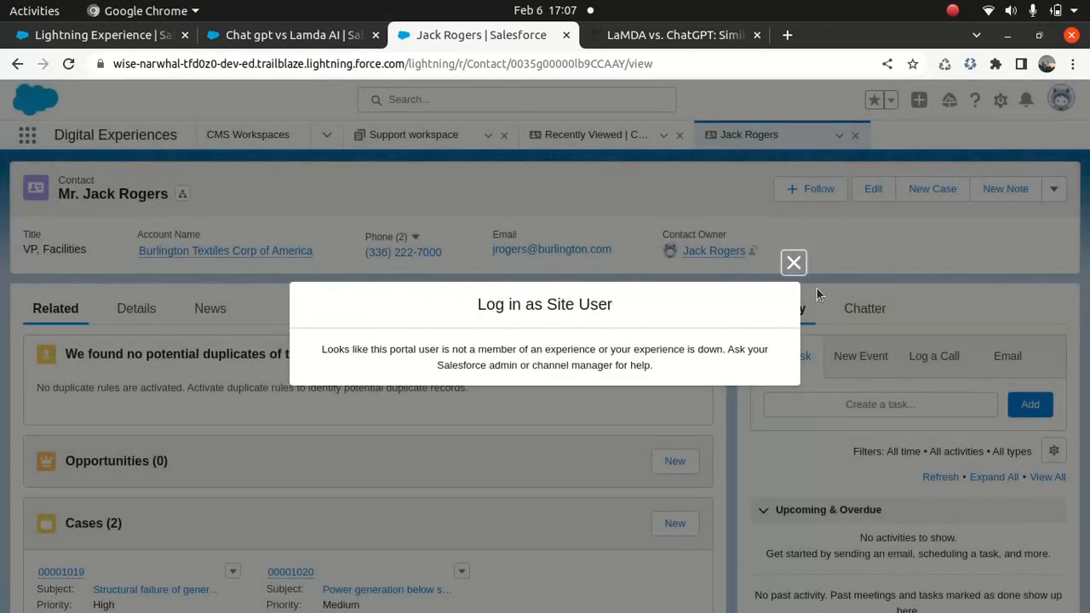
left_click(792, 263)
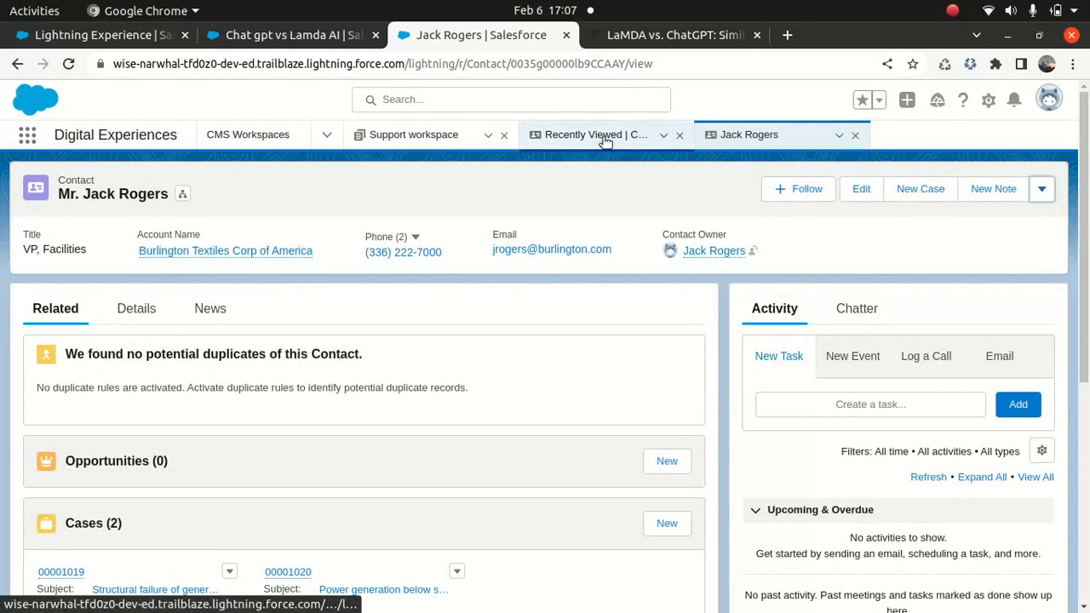
left_click(17, 65)
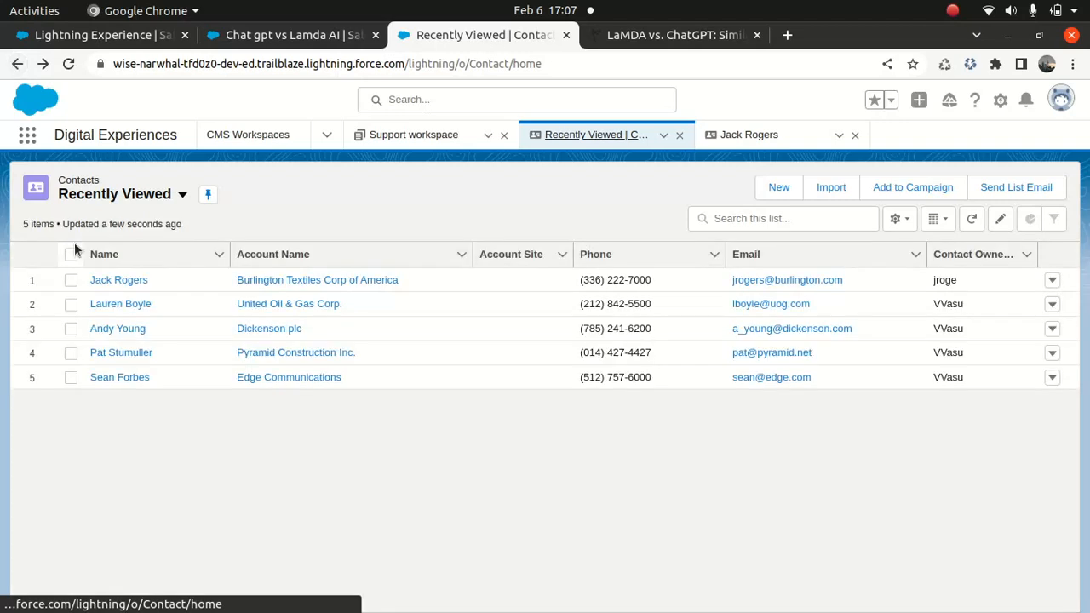
Open the Pyramid Construction Inc. contact, try to log in to the experience as that user, and return to the contacts list.
left_click(119, 353)
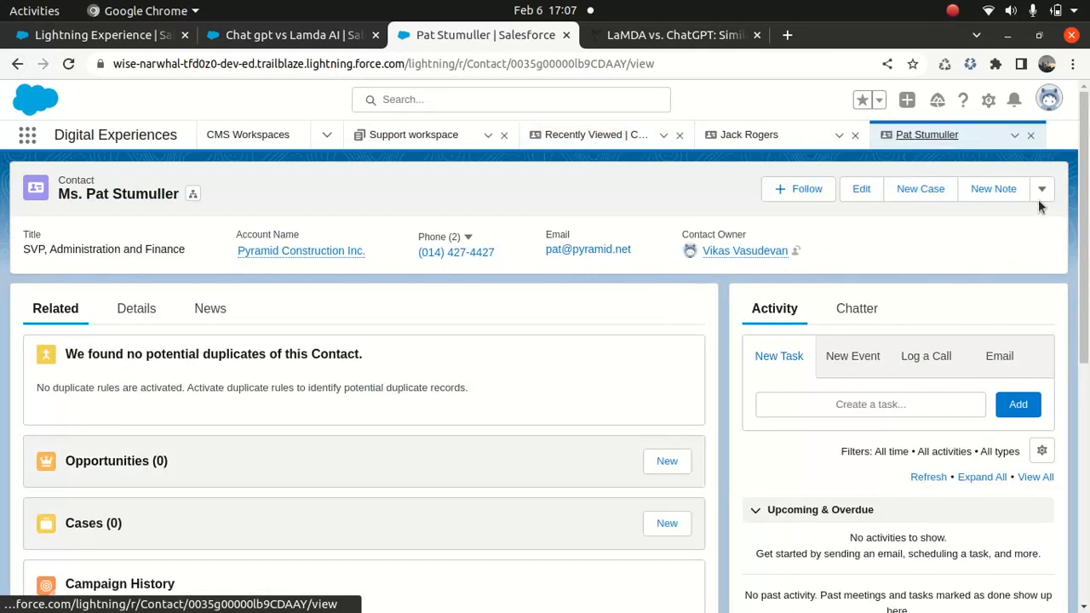
left_click(1038, 199)
left_click(967, 385)
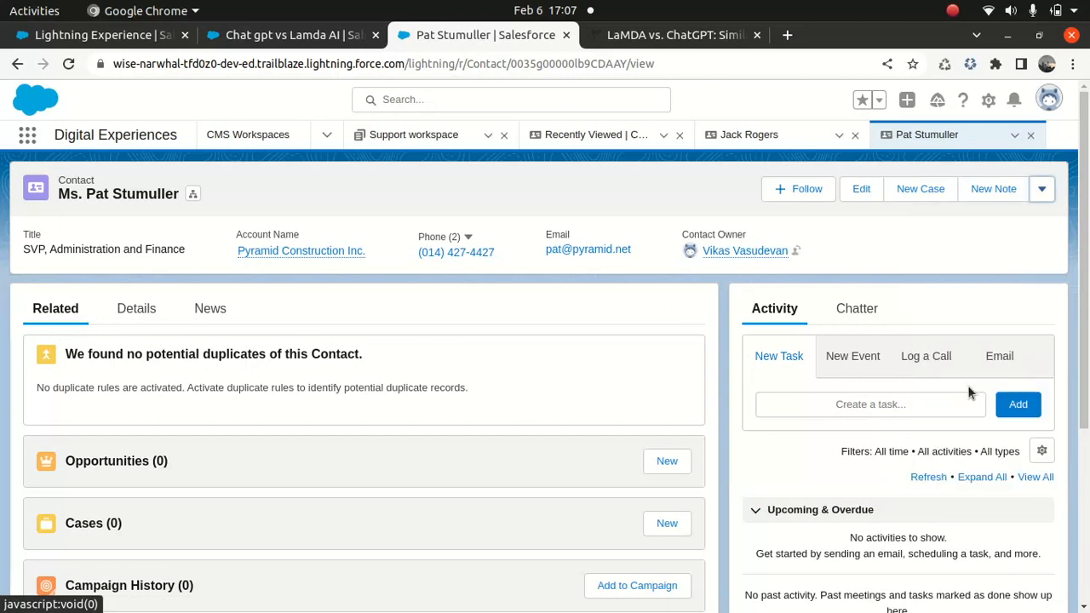
left_click(788, 263)
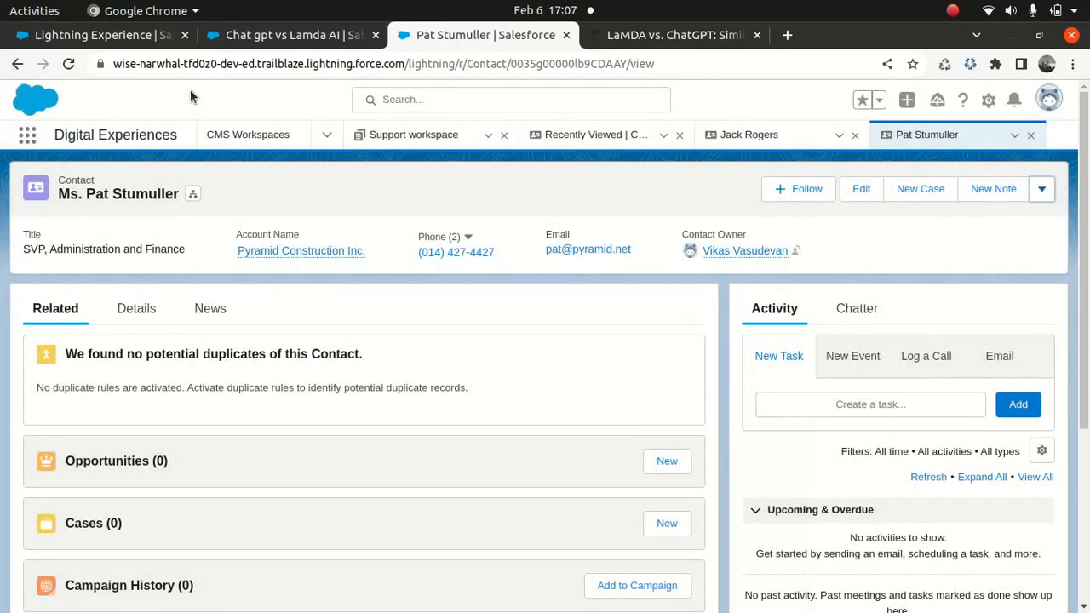
left_click(18, 64)
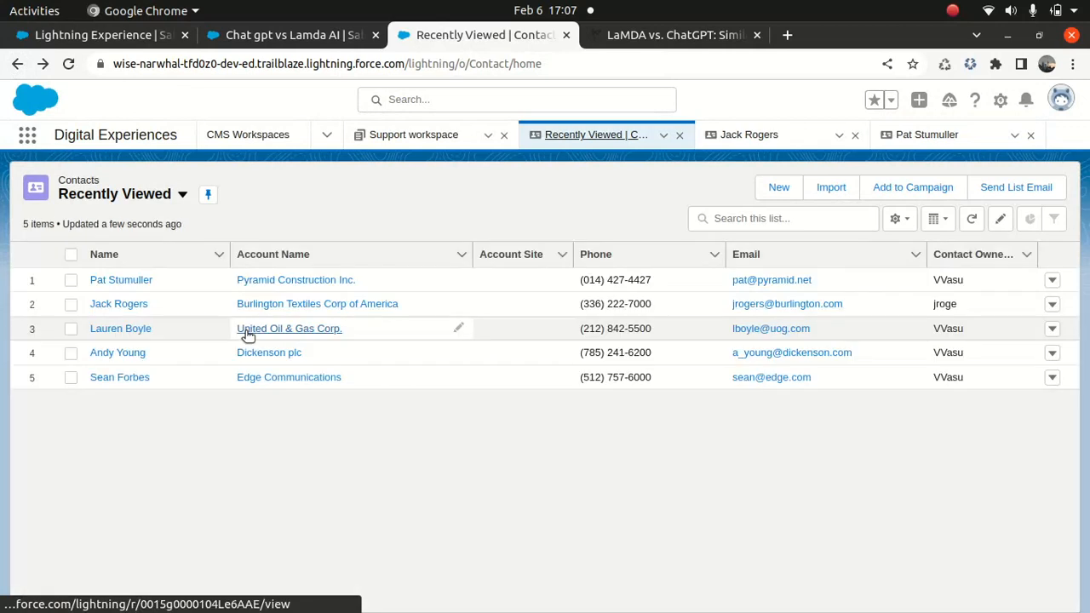
Log in to the experience as the Edge Communications contact and view the "Chat gpt vs Lamda AI" news under Business Summary.
left_click(119, 377)
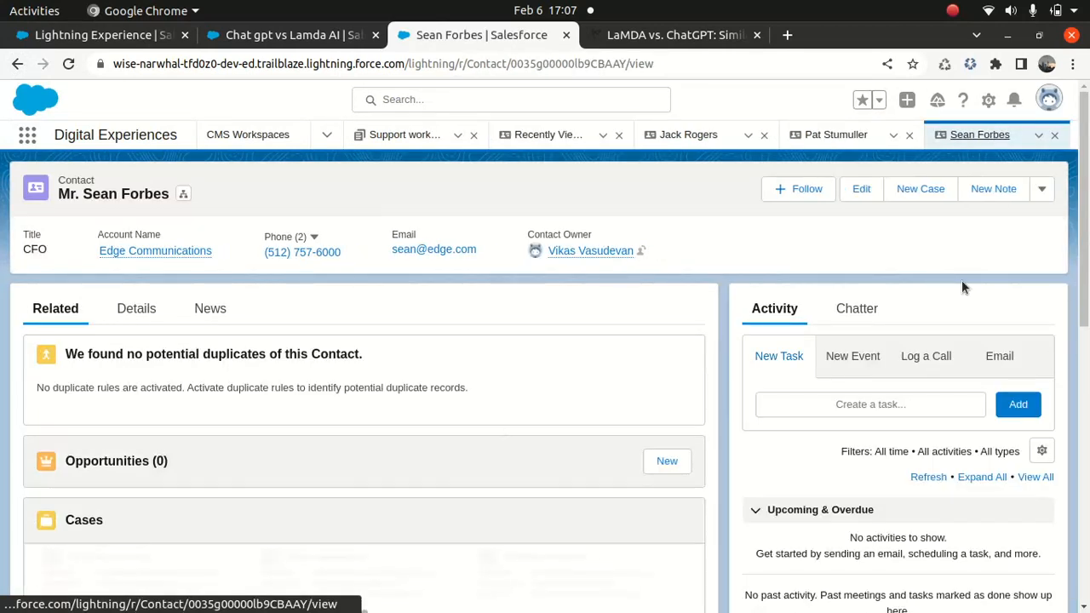
left_click(1041, 188)
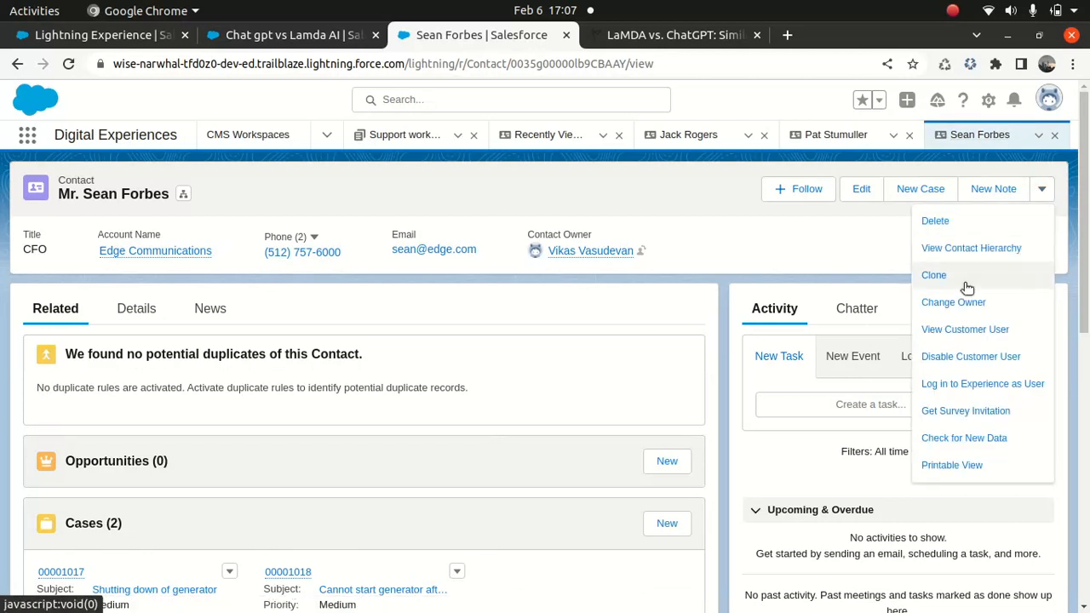
left_click(982, 383)
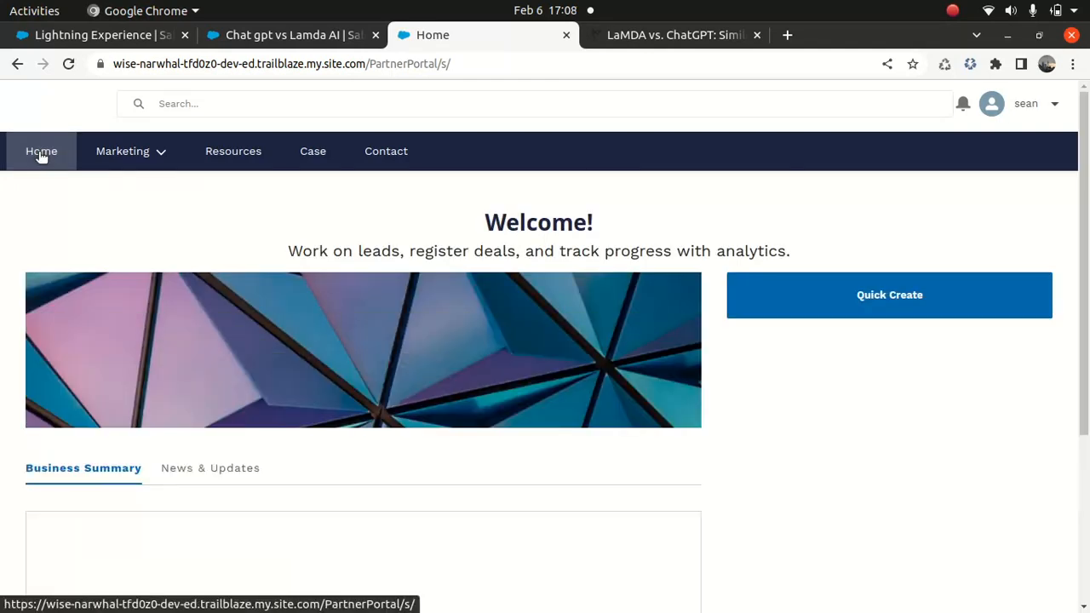
scroll(898, 211, "down", 3)
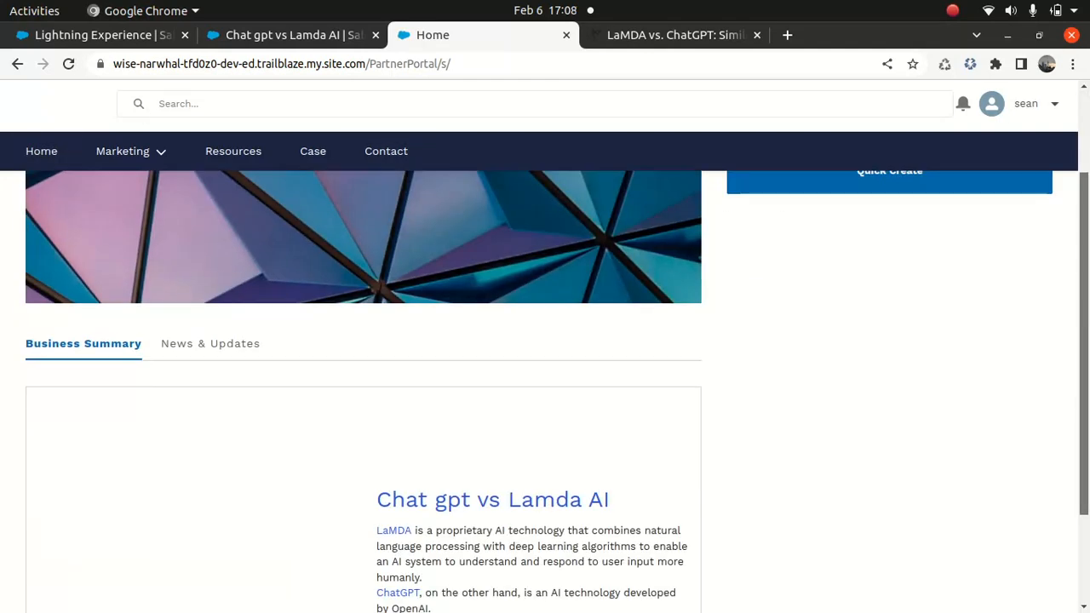
scroll(562, 449, "down", 3)
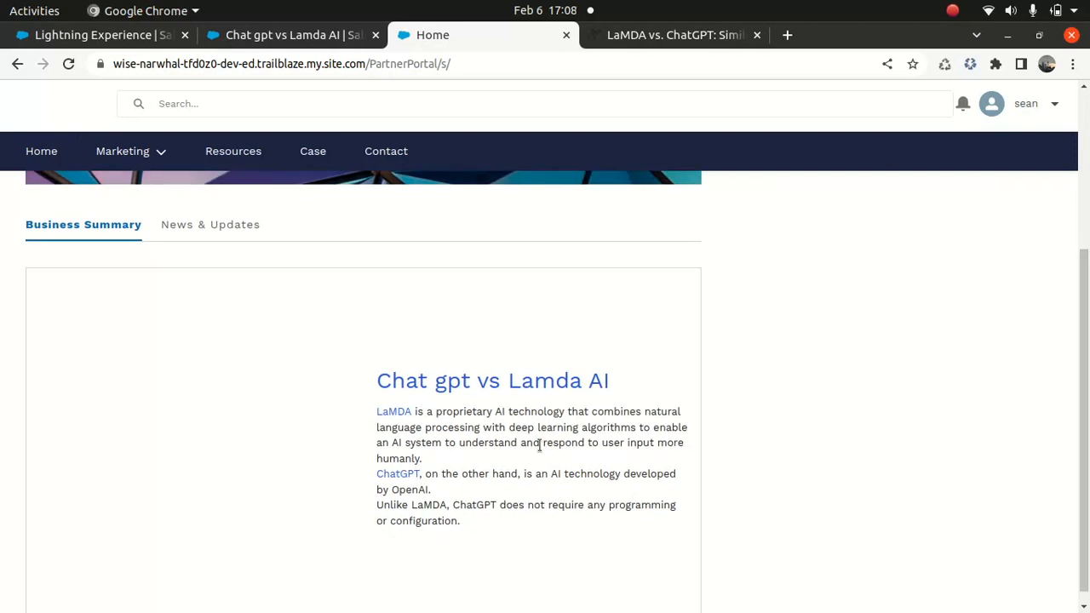